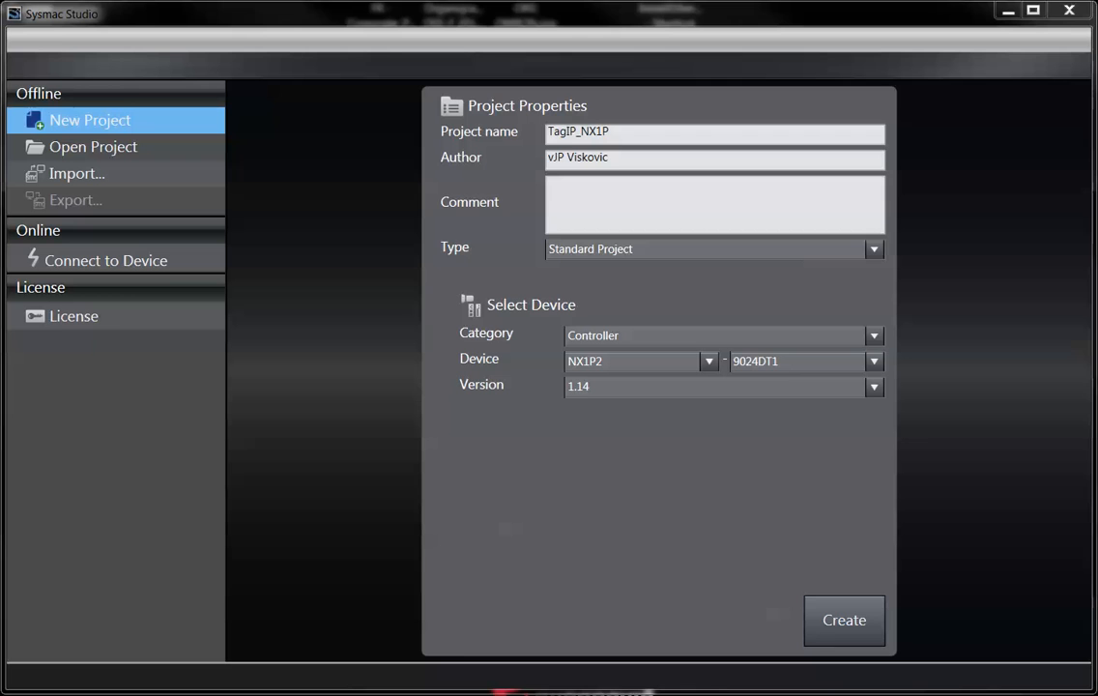
- Check the two-controller data exchange diagram in Paint, then create the TagIP_NX1P standard project for an NX1P2-9024DT1 controller, version 1.14, in Sysmac Studio
key(alt+Tab)
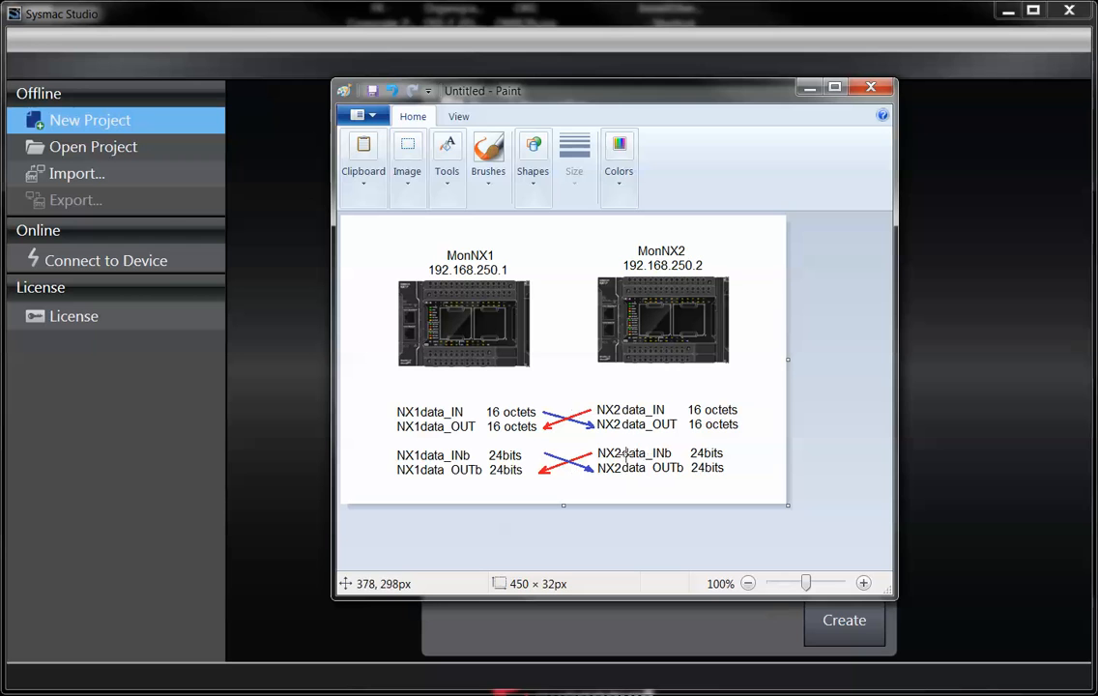
click(234, 34)
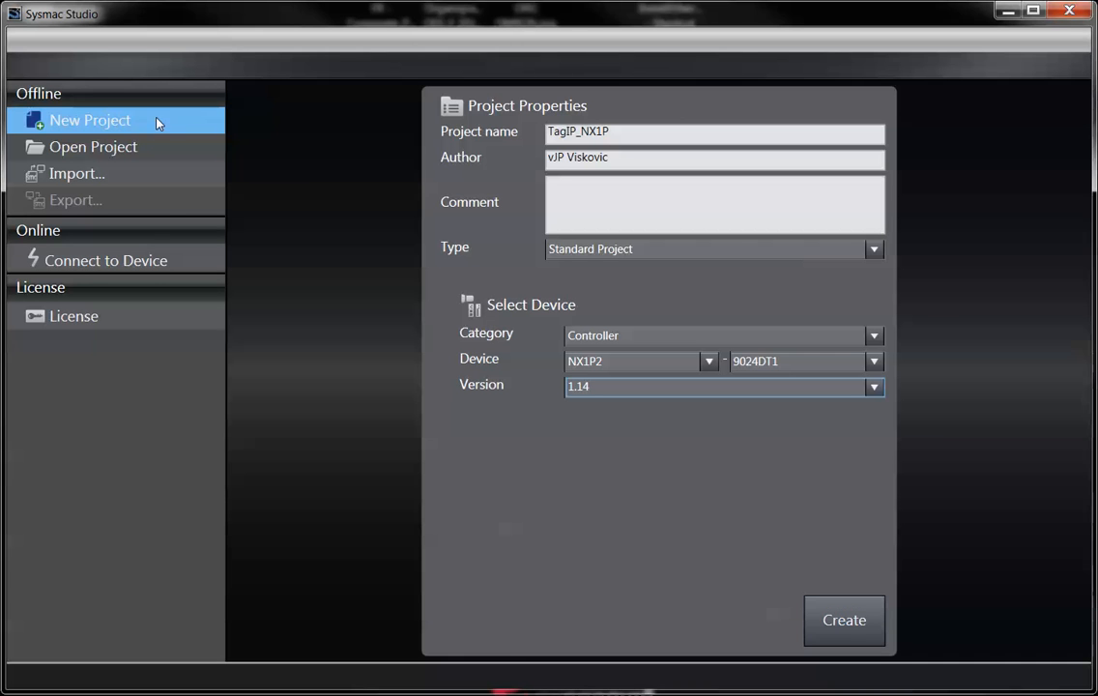
click(841, 622)
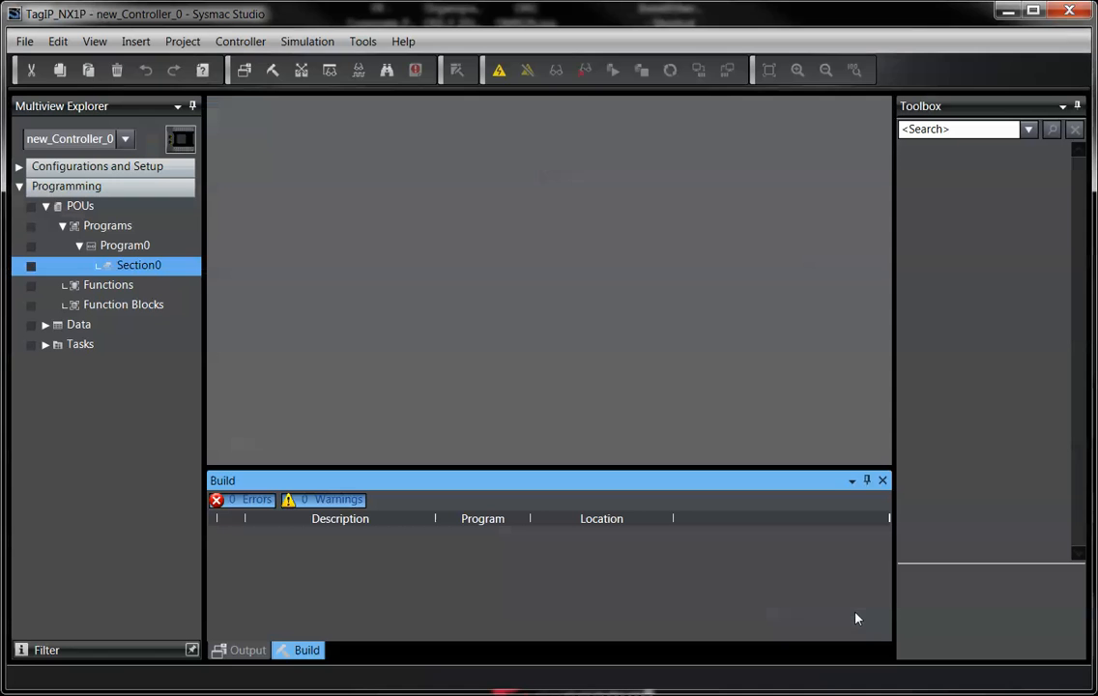
- Rename the controller as MonNX1
click(182, 139)
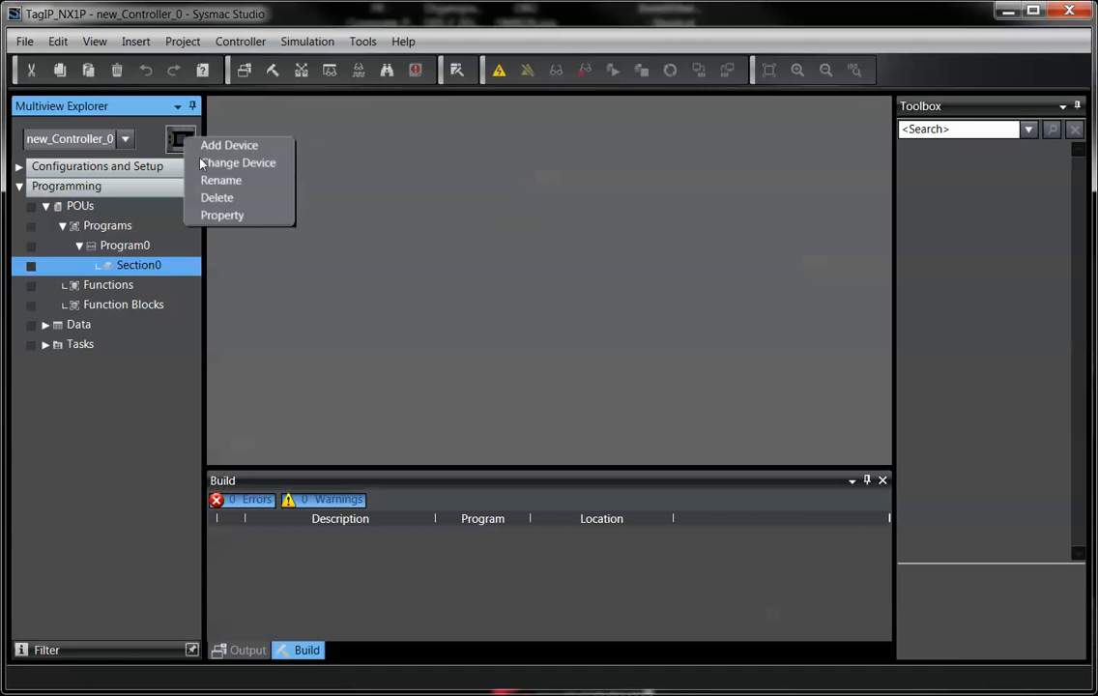
click(233, 182)
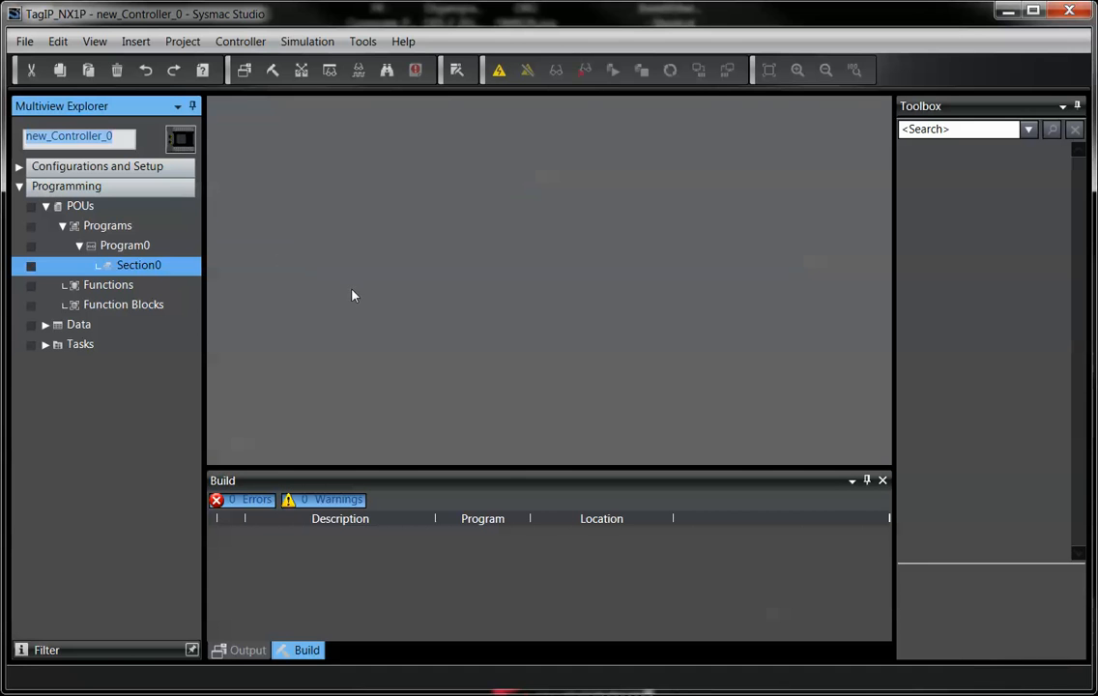
text(Mon)
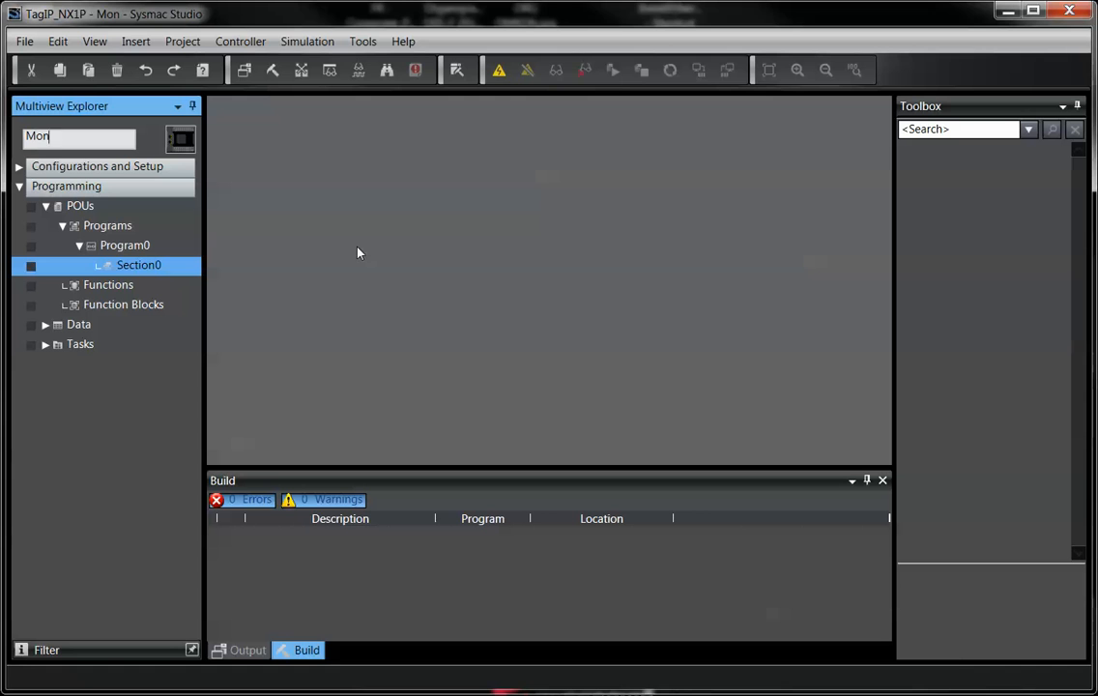
text(NX1)
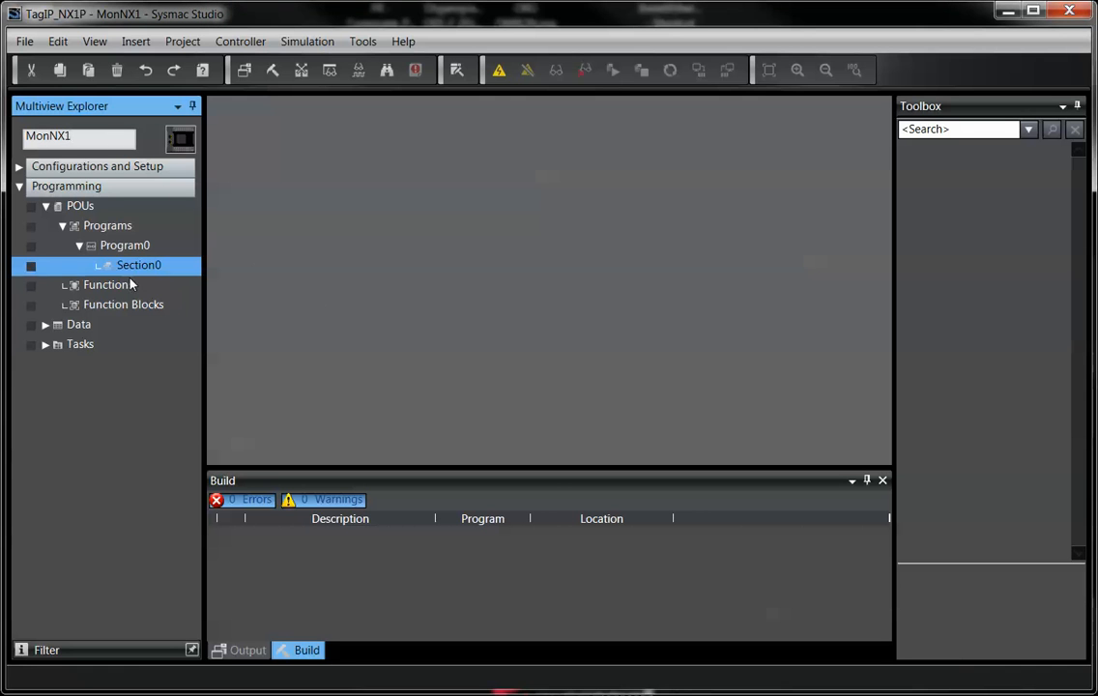
- Open the global variables table and add a variable named NX1data_IN
double_click(77, 325)
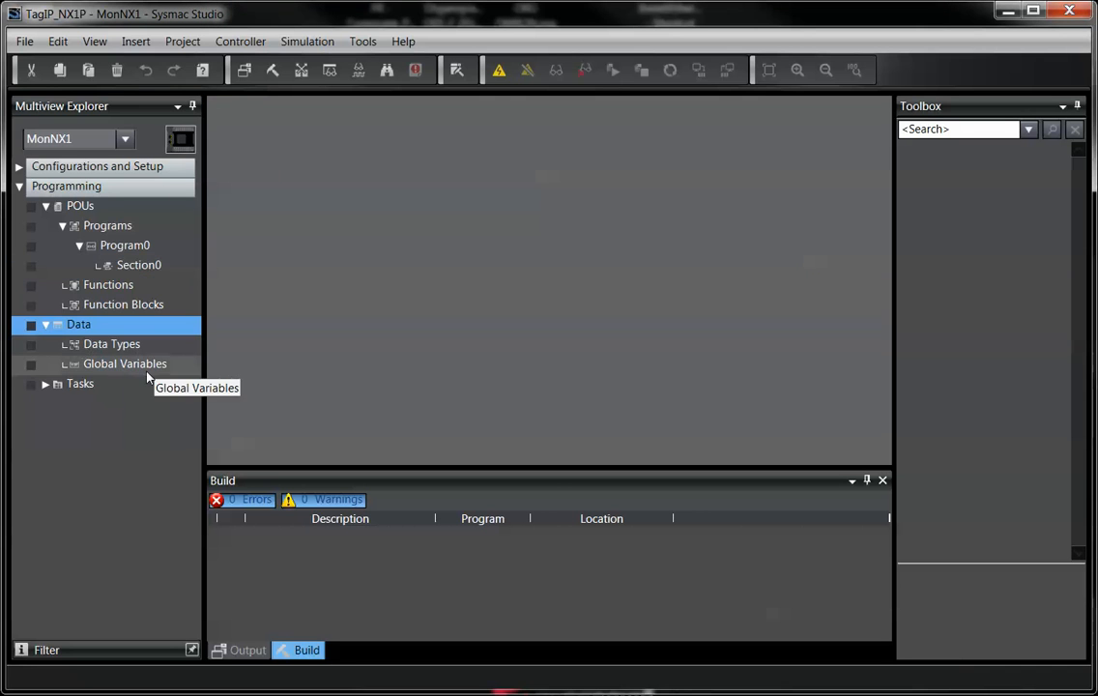
click(146, 365)
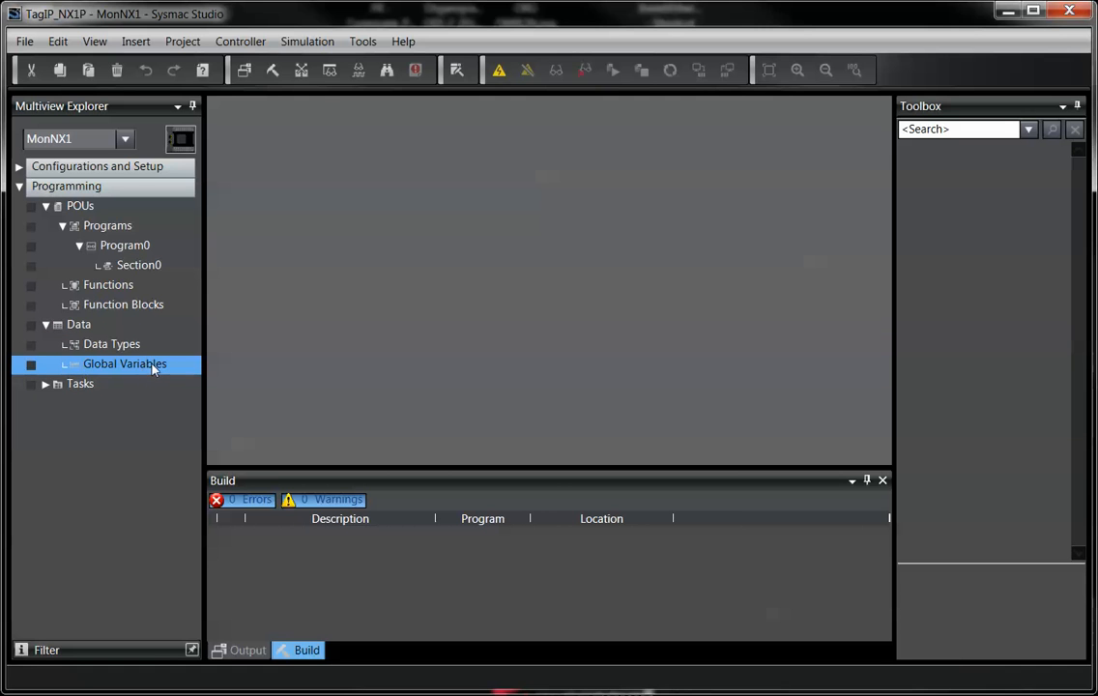
double_click(152, 366)
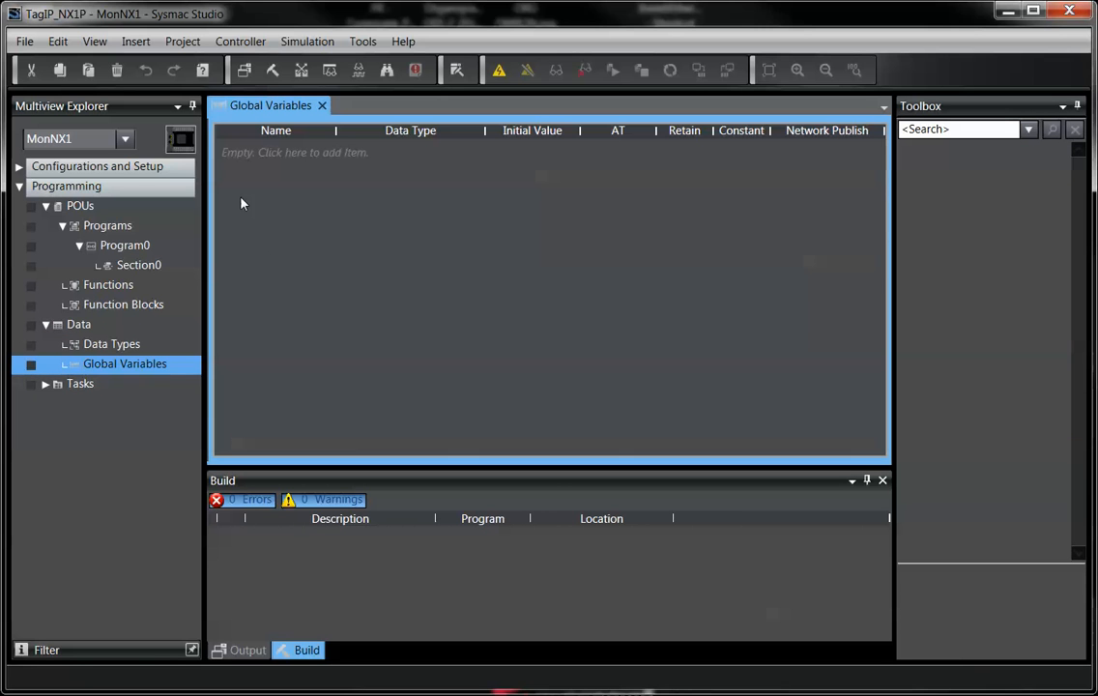
right_click(263, 155)
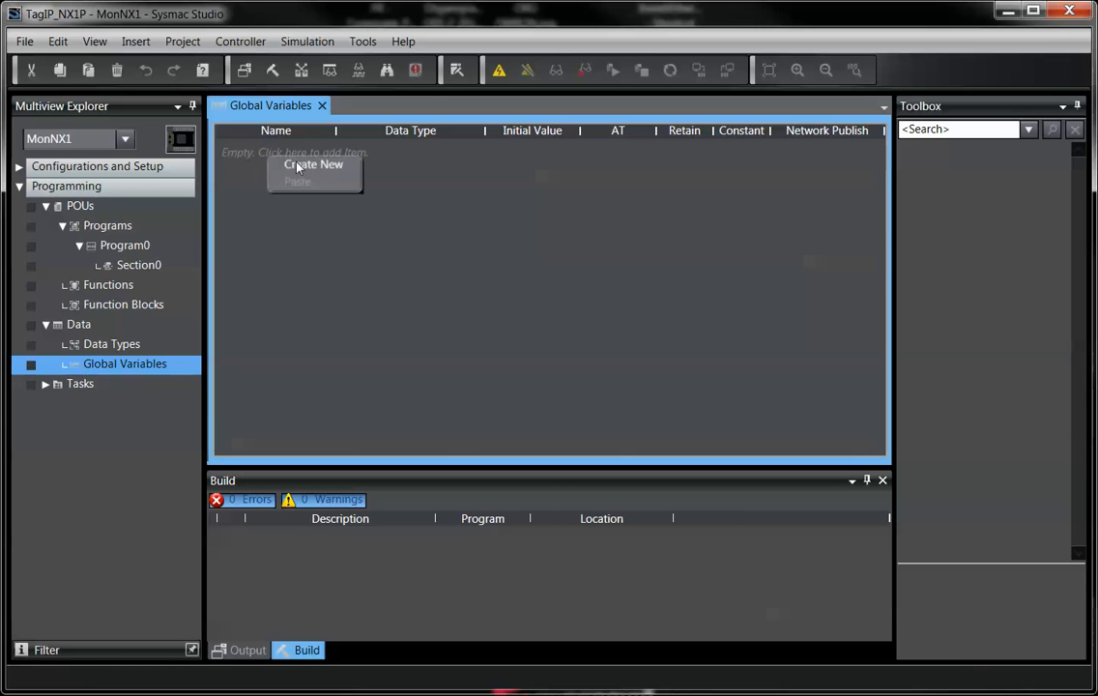
click(310, 164)
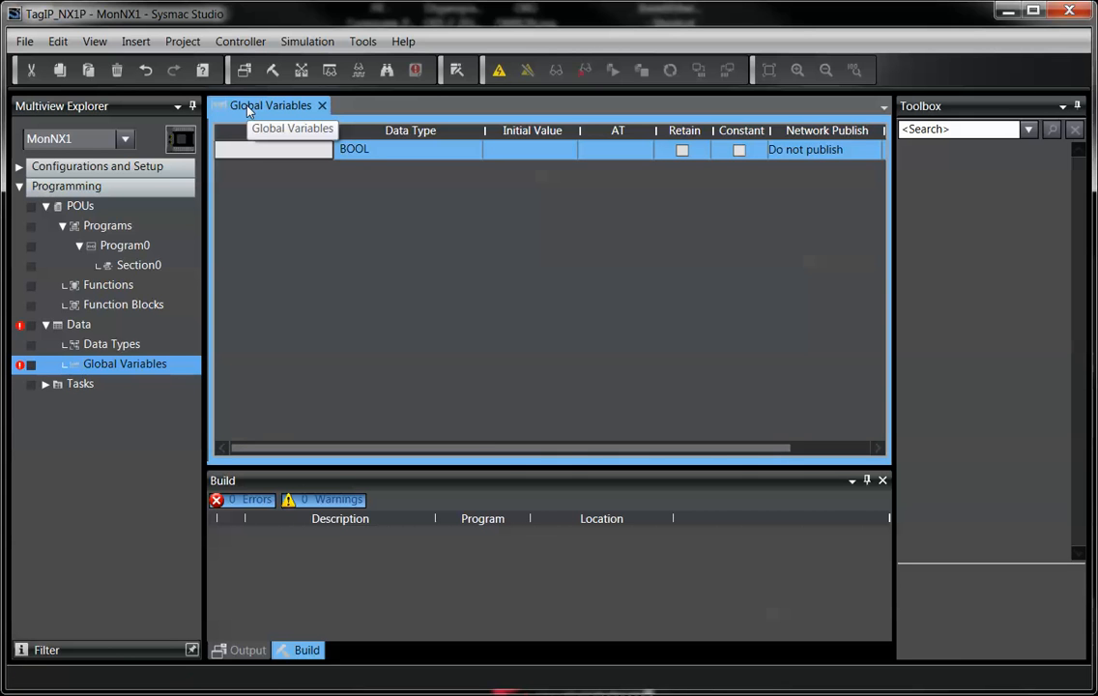
text(NX1data_IN)
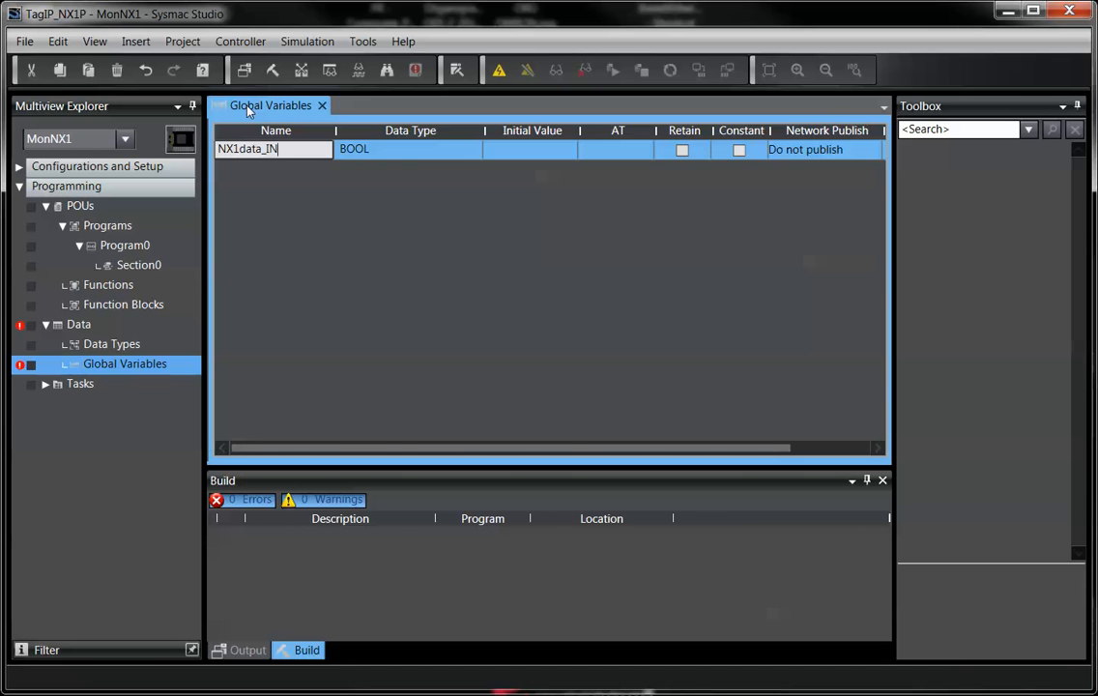
- Set the data type of NX1data_IN to ARRAY[0..15] OF BYTE
click(354, 150)
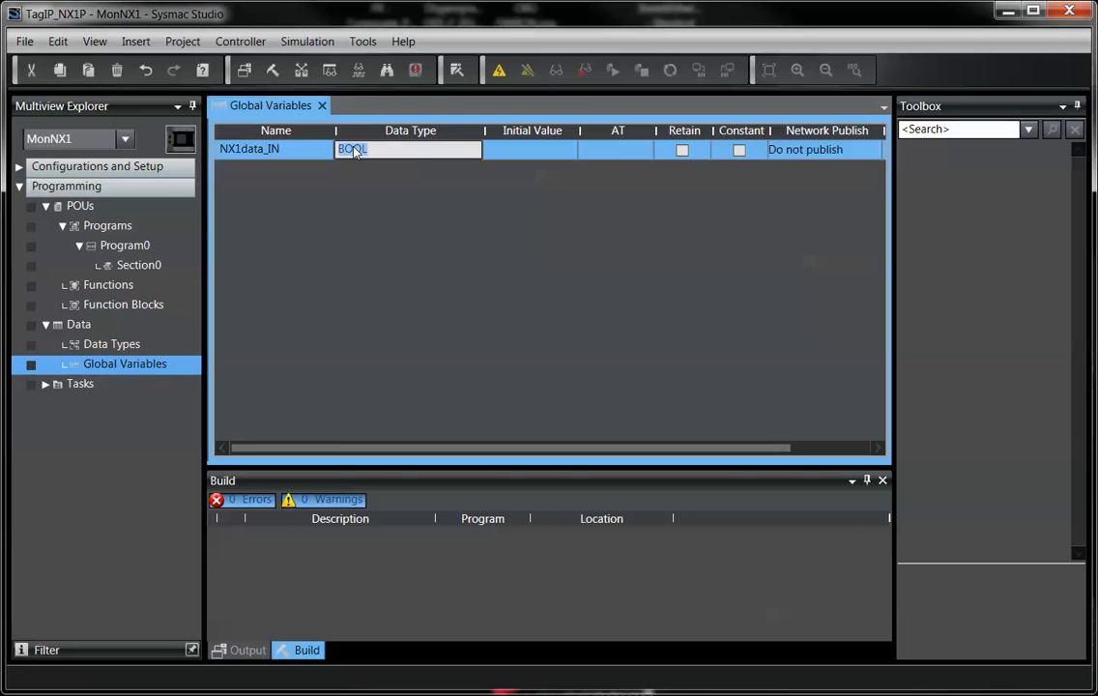
text(ARR)
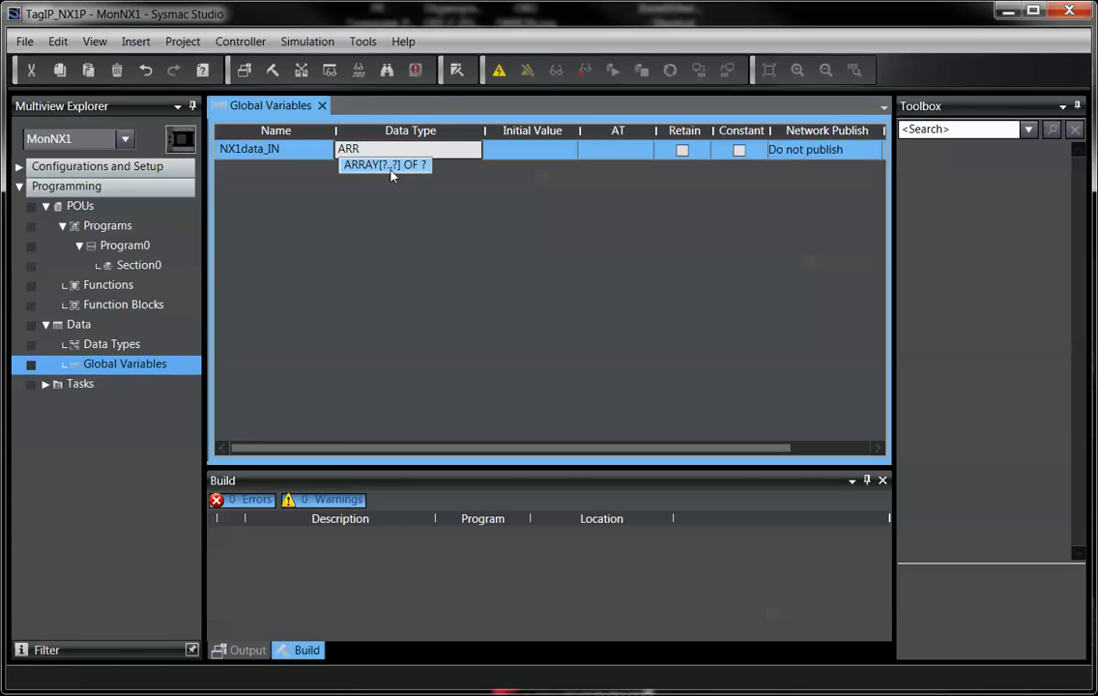
click(387, 165)
text(BYTE)
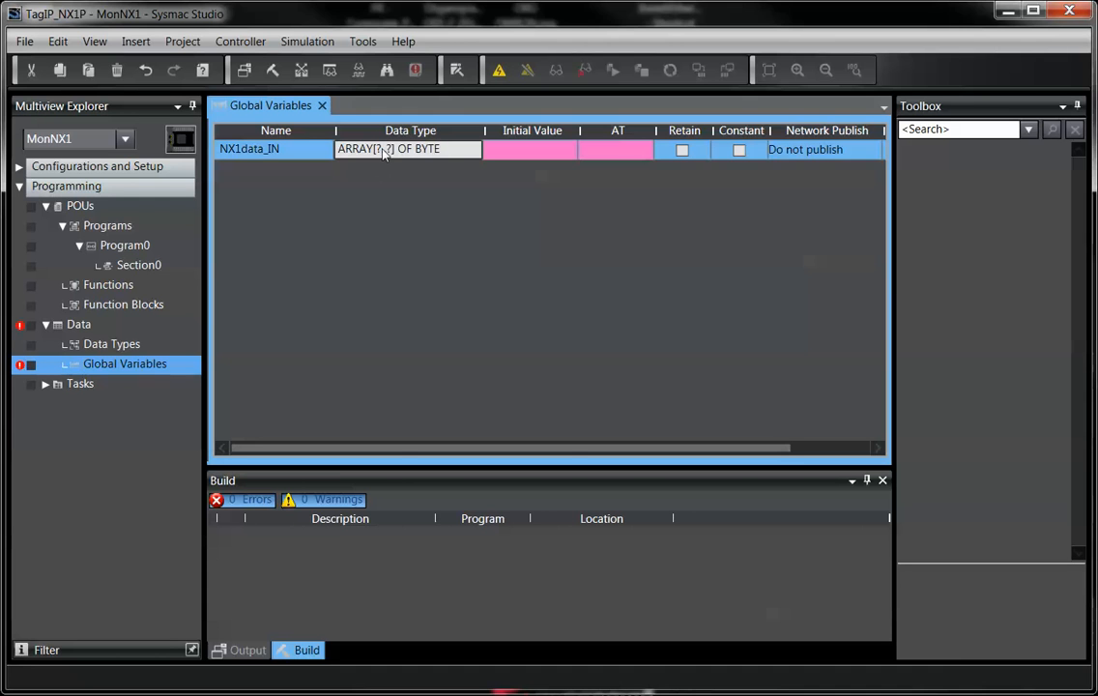
click(384, 151)
key(BackSpace)
text(0)
key(BackSpace)
text(15)
key(Return)
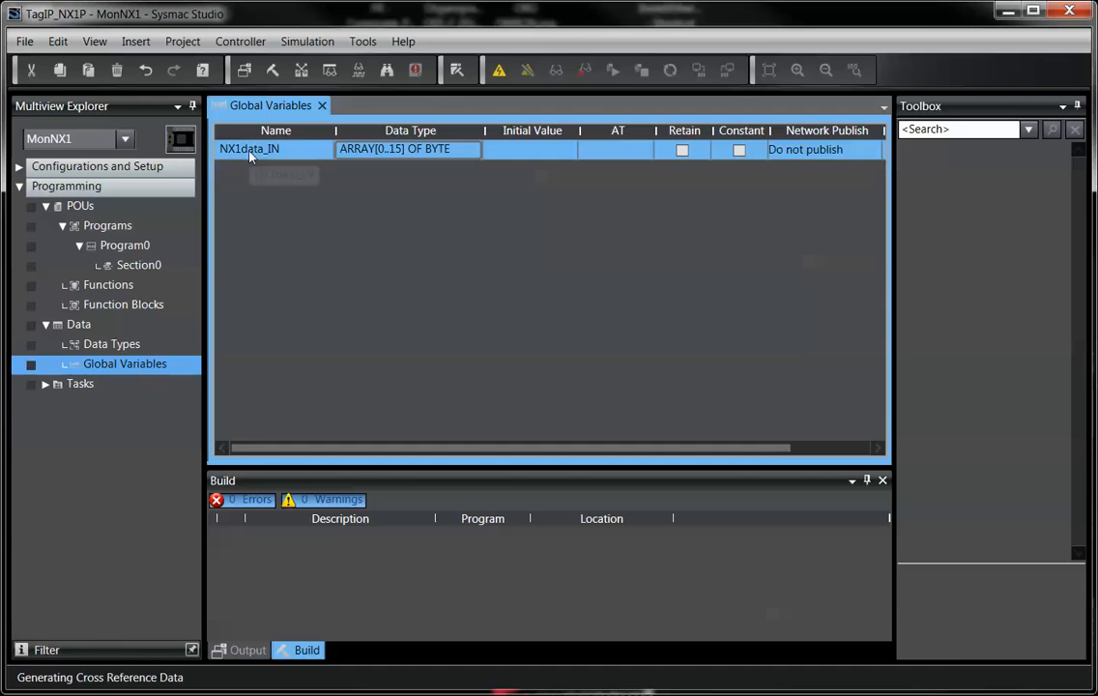
- Add a second global variable named NX1data_OUT with data type ARRAY[0..15] OF BYTE
right_click(252, 153)
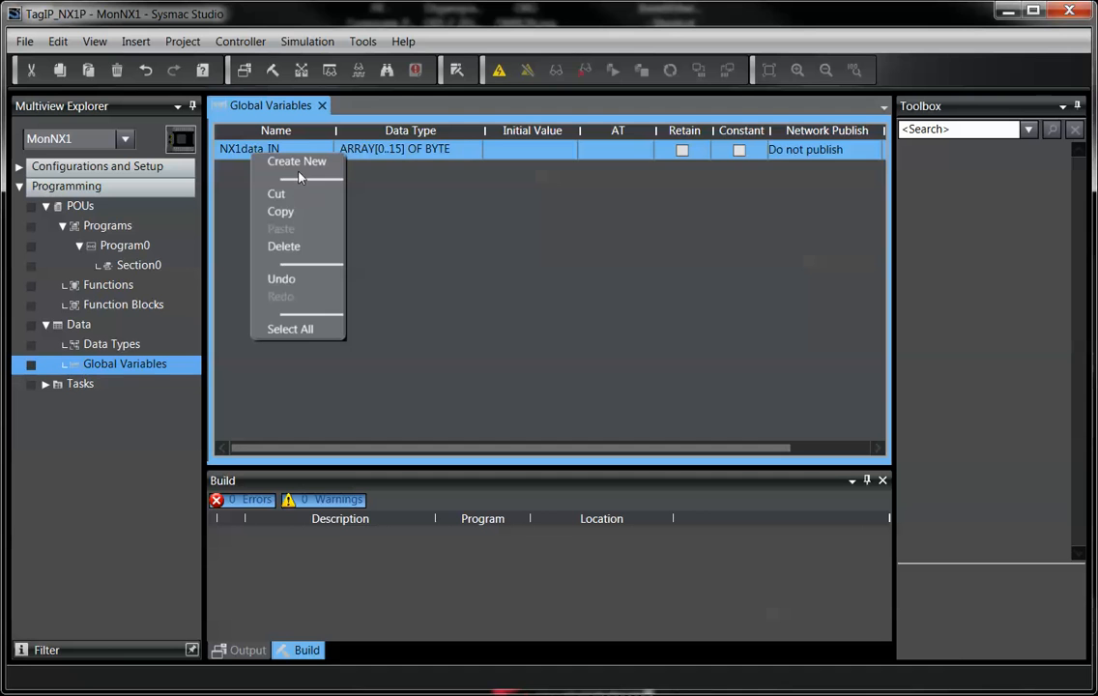
click(290, 161)
text(N)
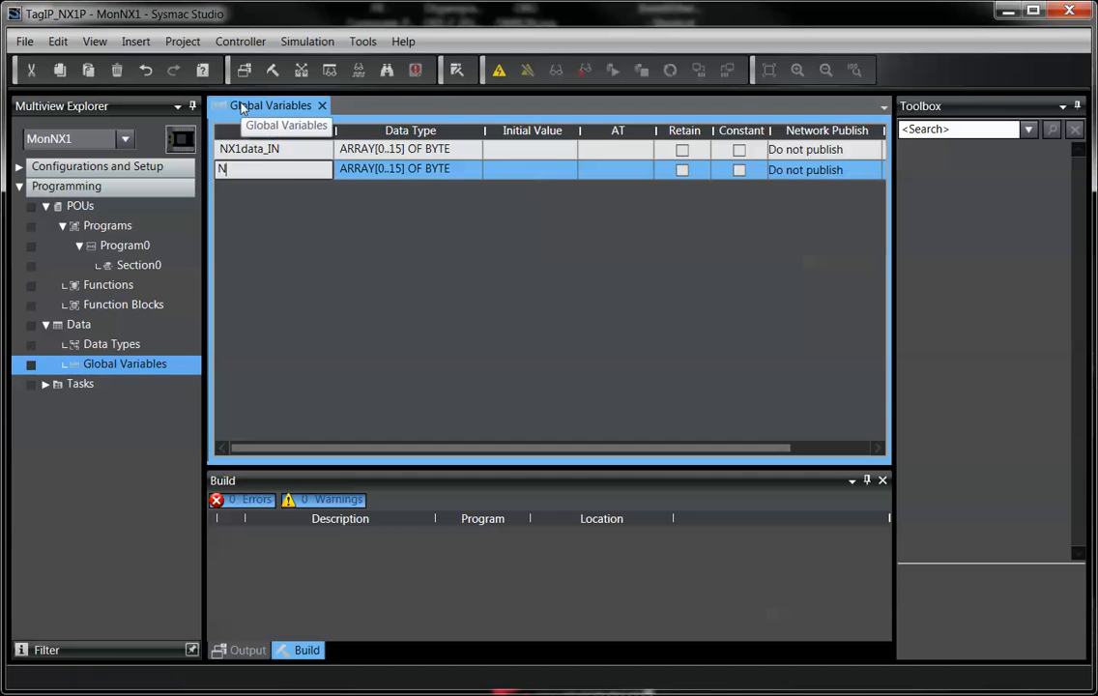
text(X1data_OUT)
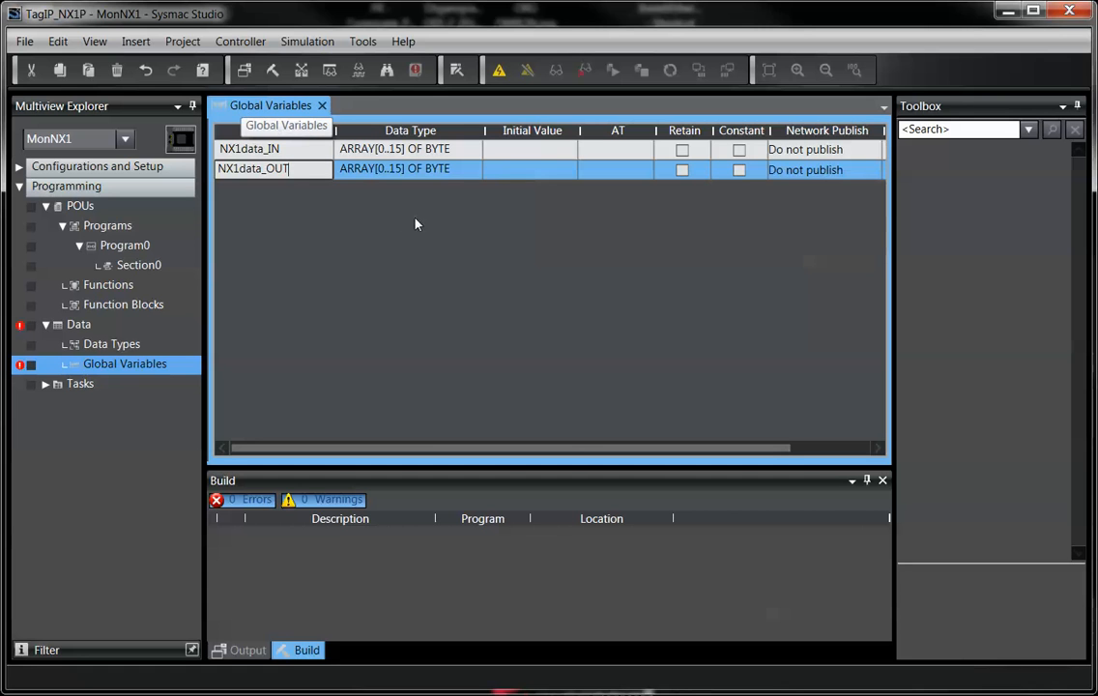
click(256, 150)
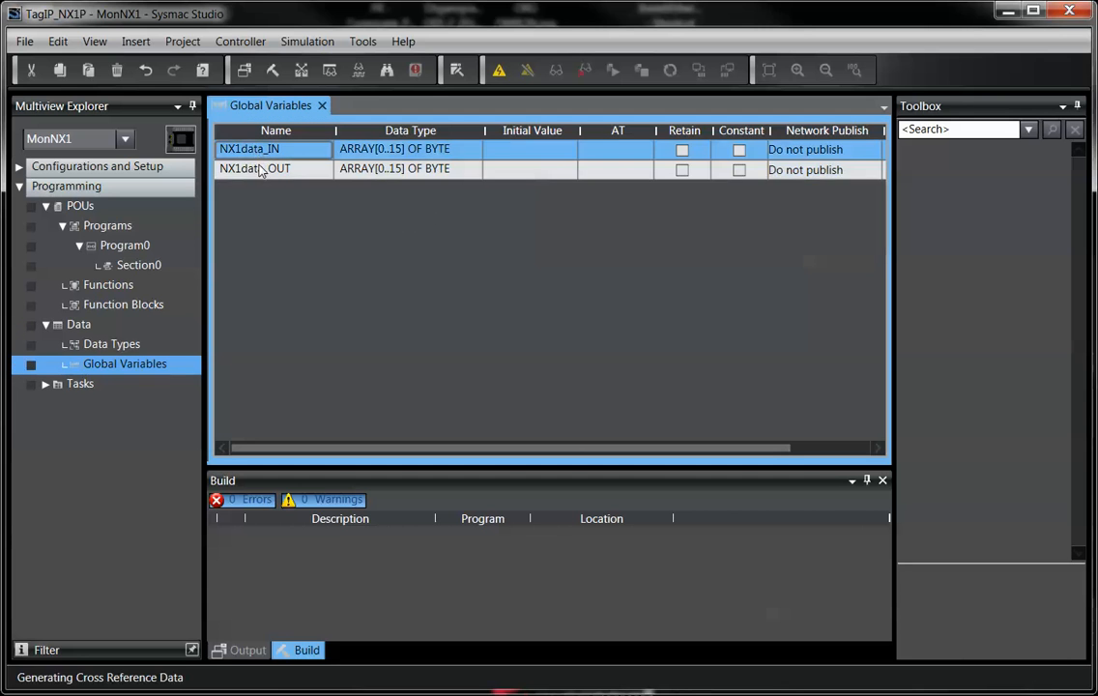
- Add a third global variable named NX1data_INb below NX1data_OUT
right_click(262, 171)
click(301, 184)
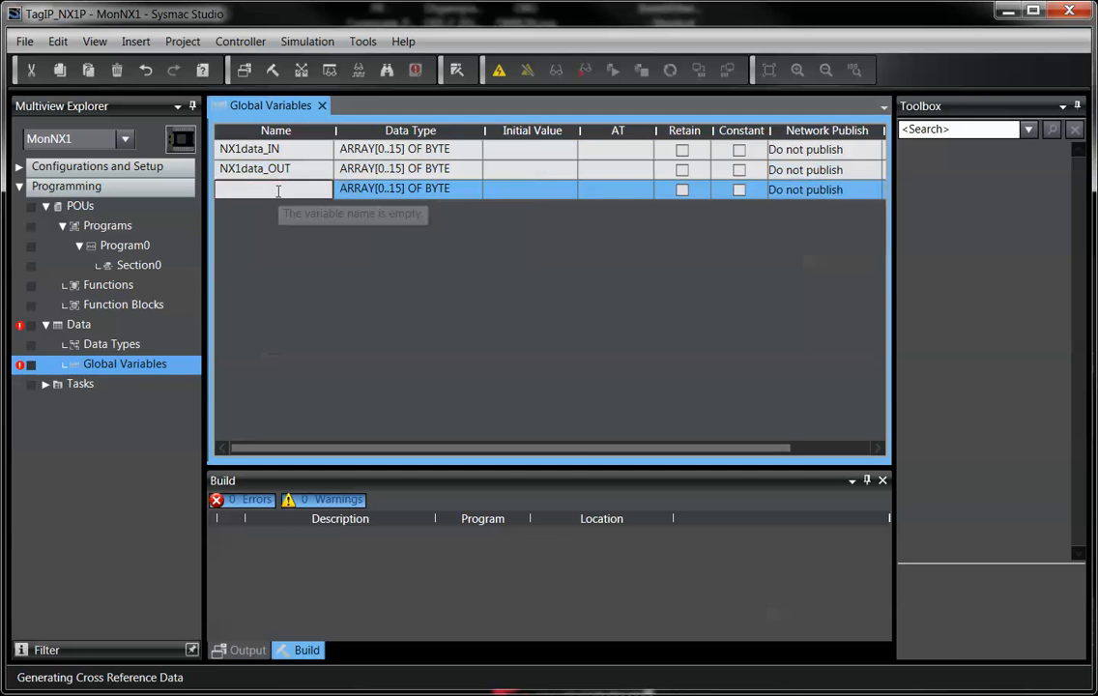
text(NX1d)
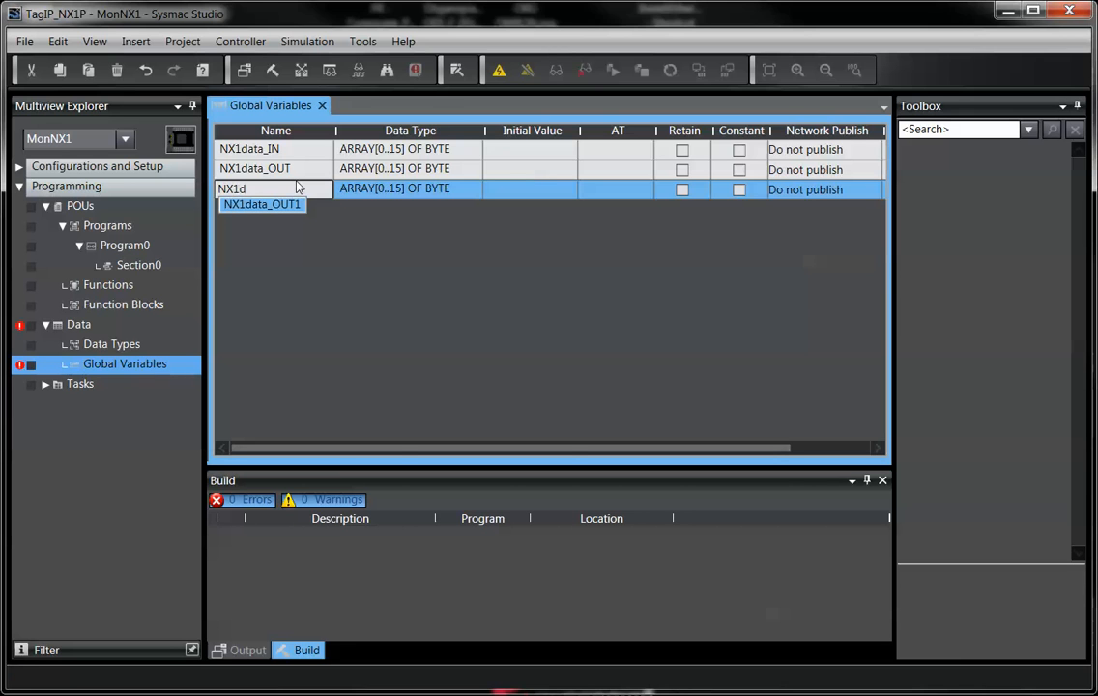
text(ata_INb)
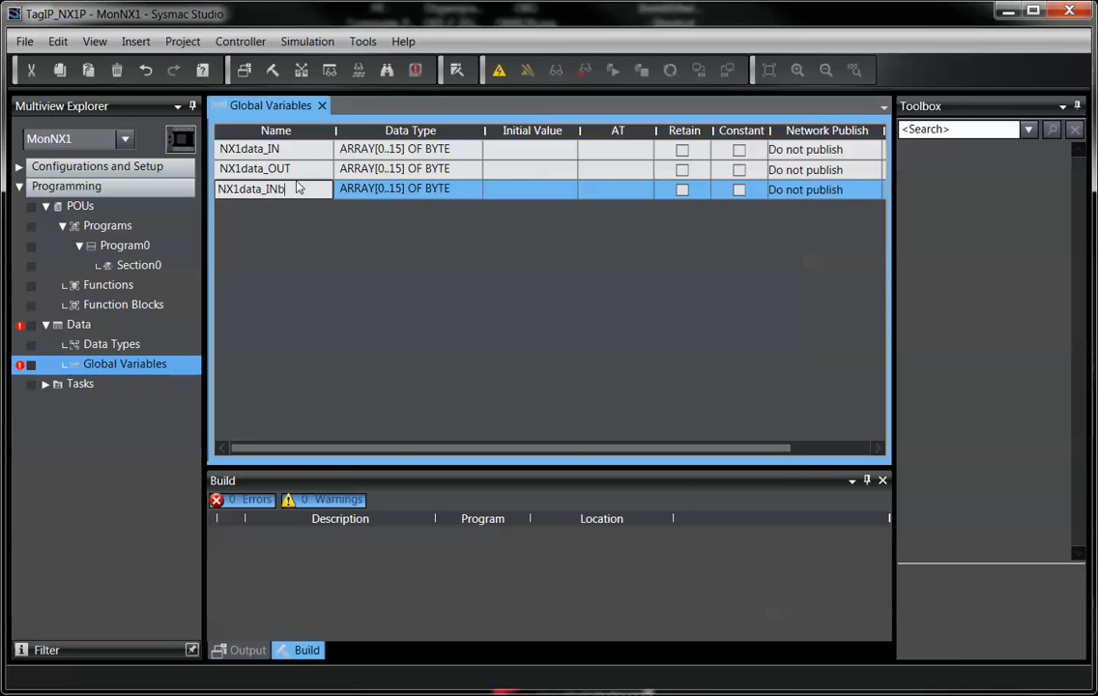
- Set the data type of NX1data_INb to ARRAY[0..23] OF BOOL
click(454, 190)
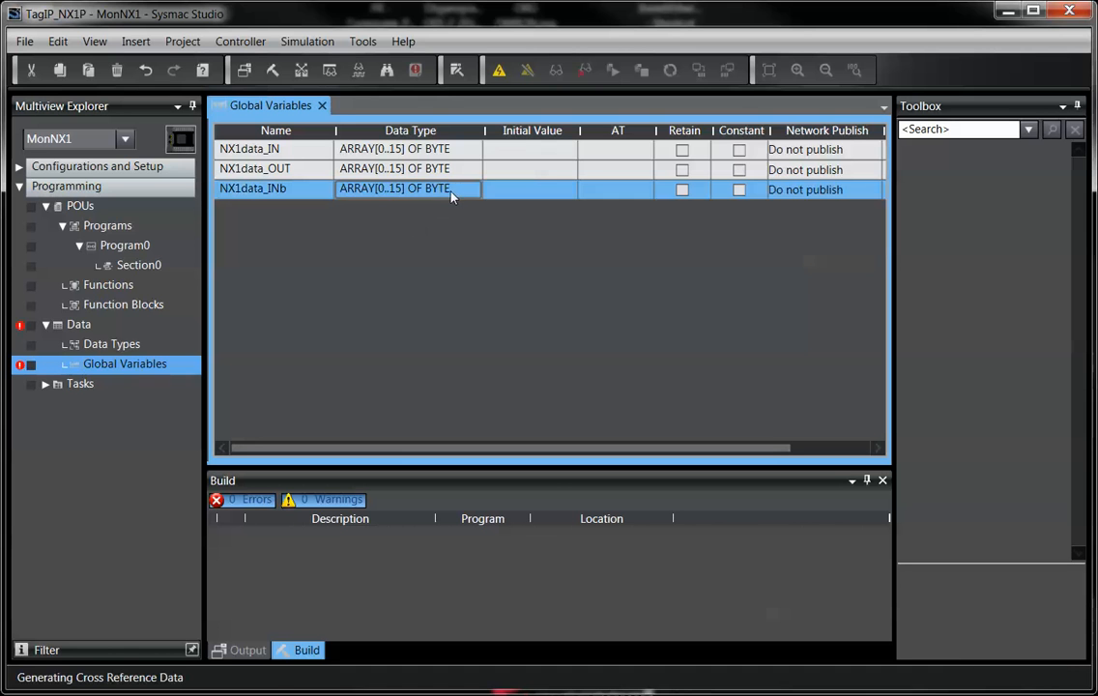
click(455, 189)
key(BackSpace)
key(BackSpace)
key(BackSpace)
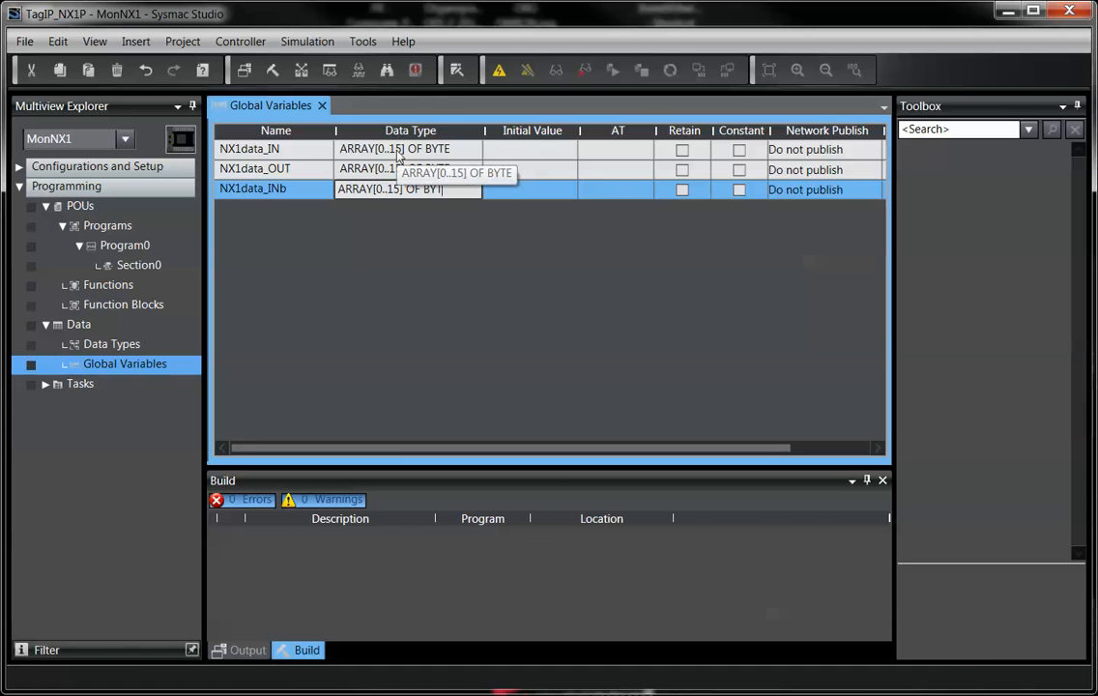
text(OOL)
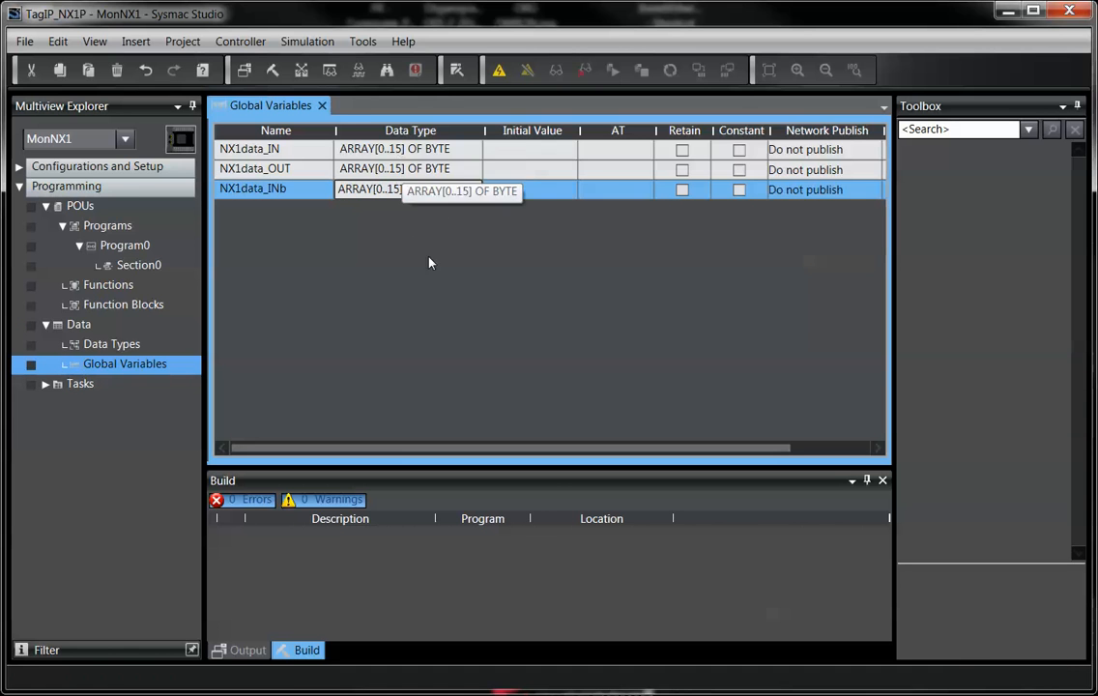
key(Return)
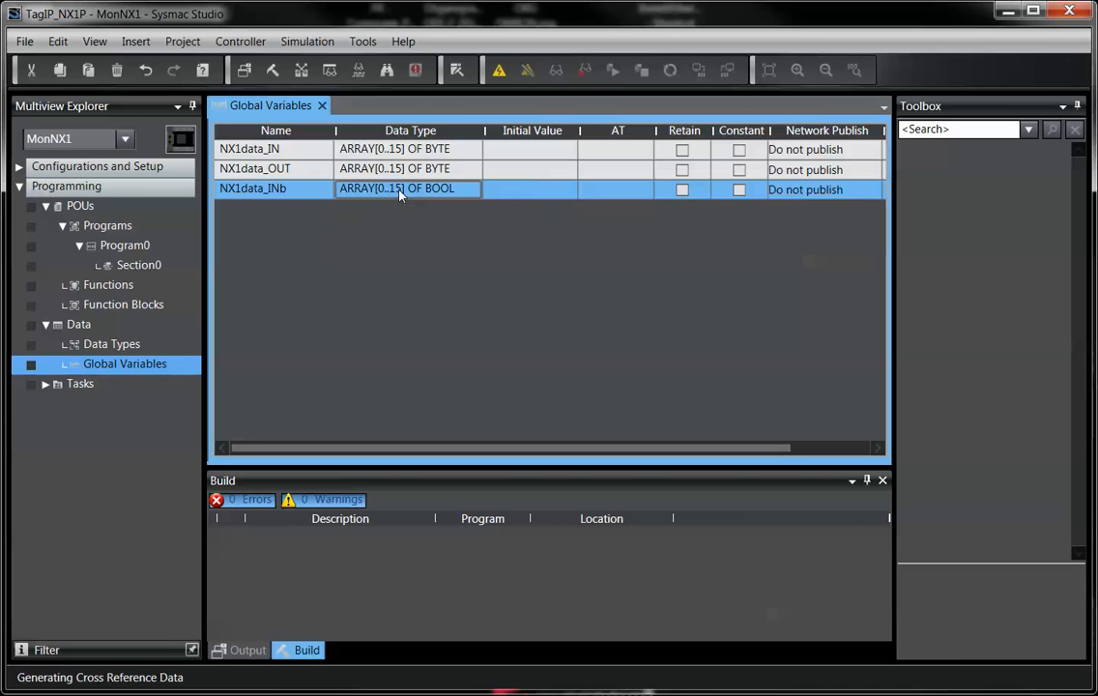
click(401, 191)
key(BackSpace)
key(BackSpace)
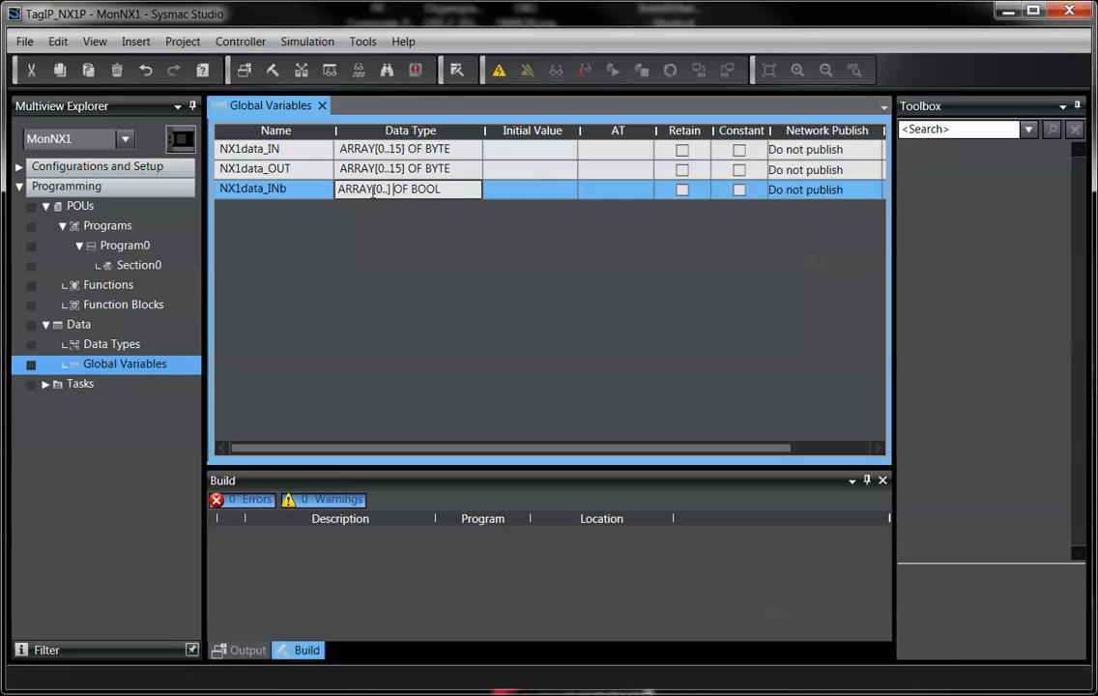
text(23)
key(Return)
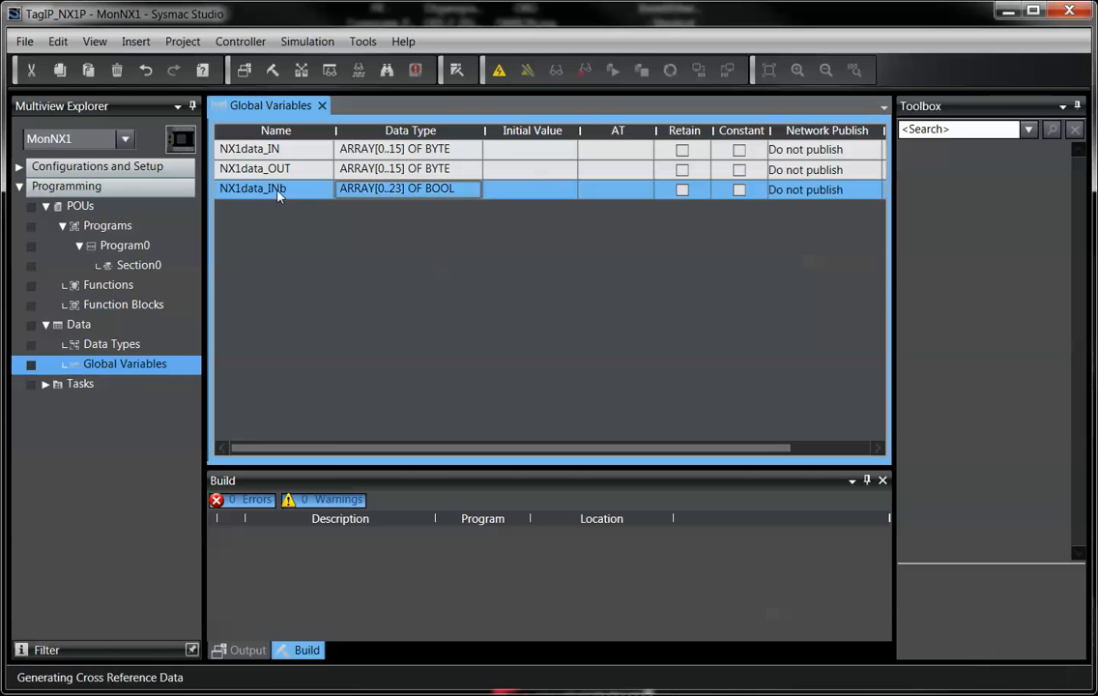
- Add a fourth global variable named NX1data_OUTb with data type ARRAY[0..23] OF BOOL
right_click(279, 192)
click(325, 203)
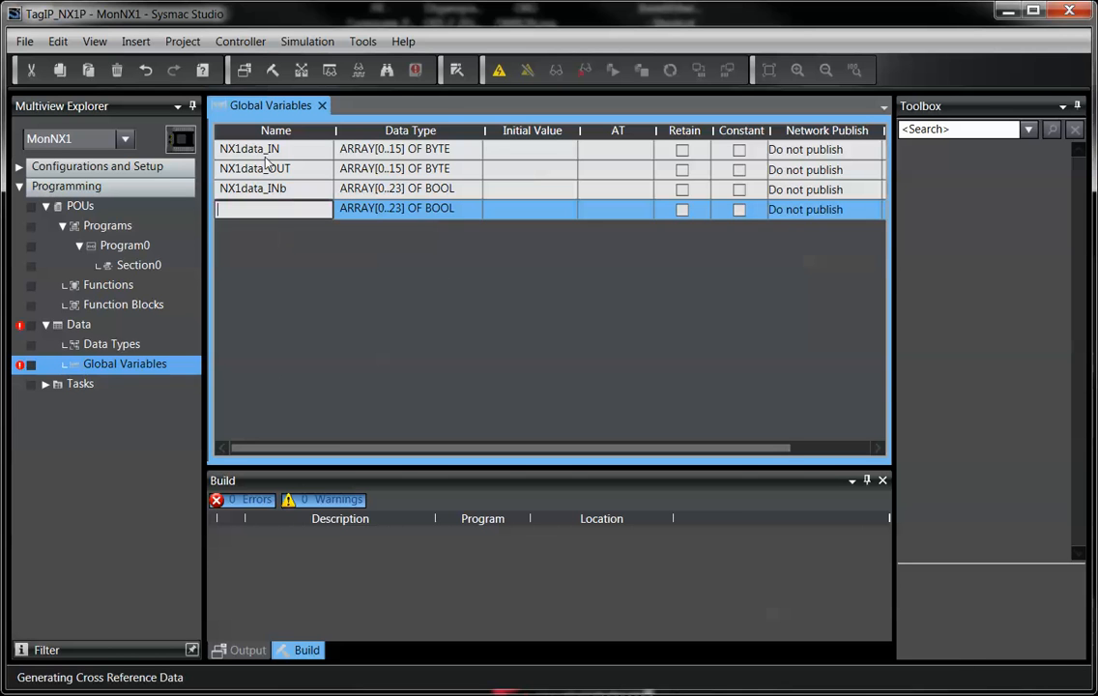
text(NX1)
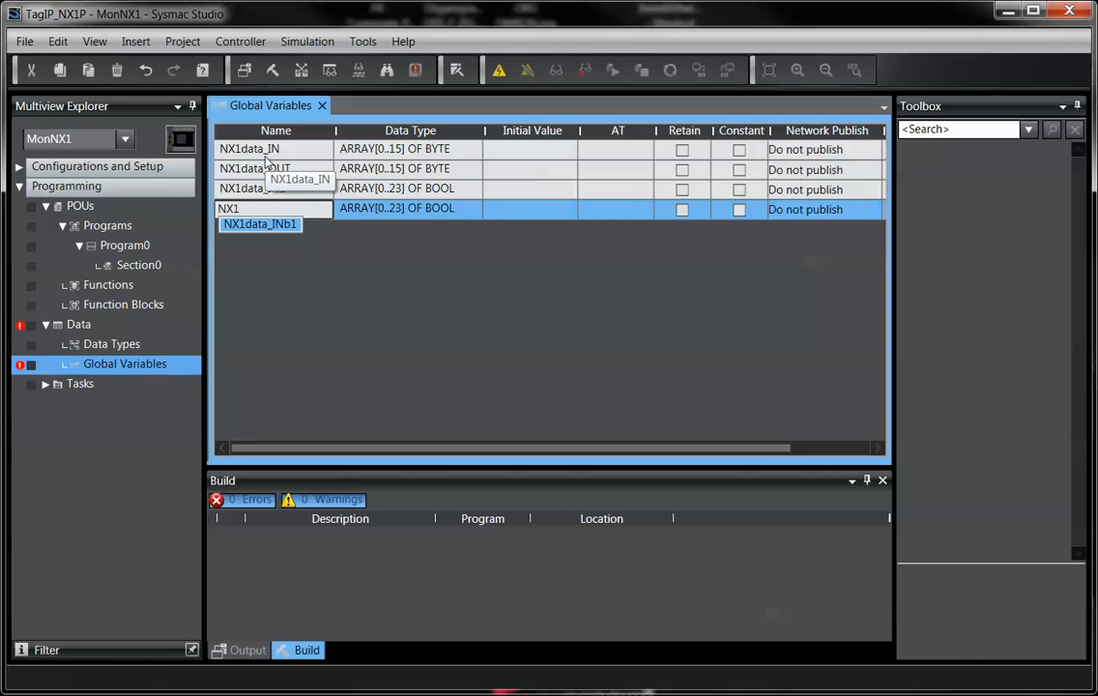
text(data_OUTb)
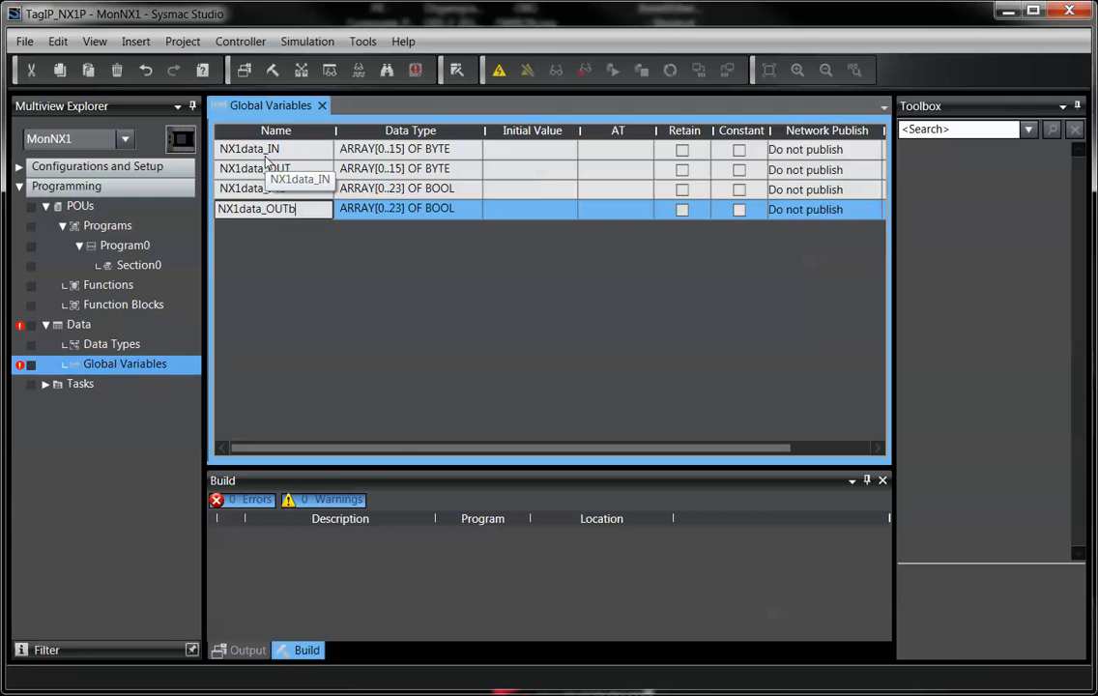
key(Return)
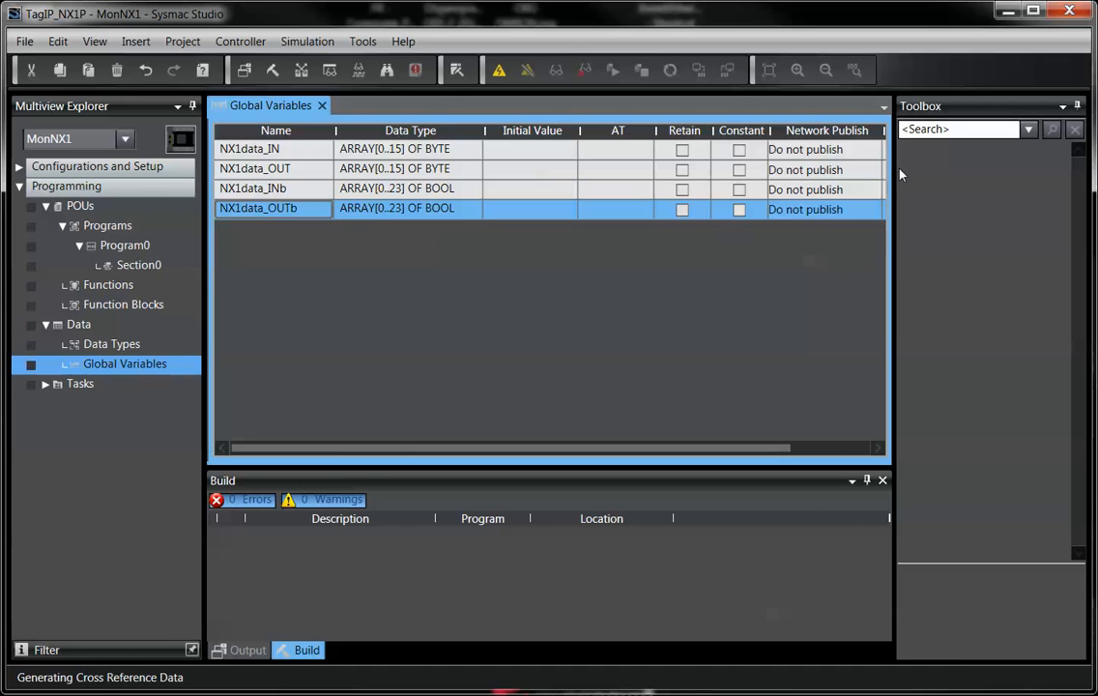
- Set the Network Publish attribute of NX1data_IN to Input and of NX1data_OUT to Output
click(869, 152)
click(871, 151)
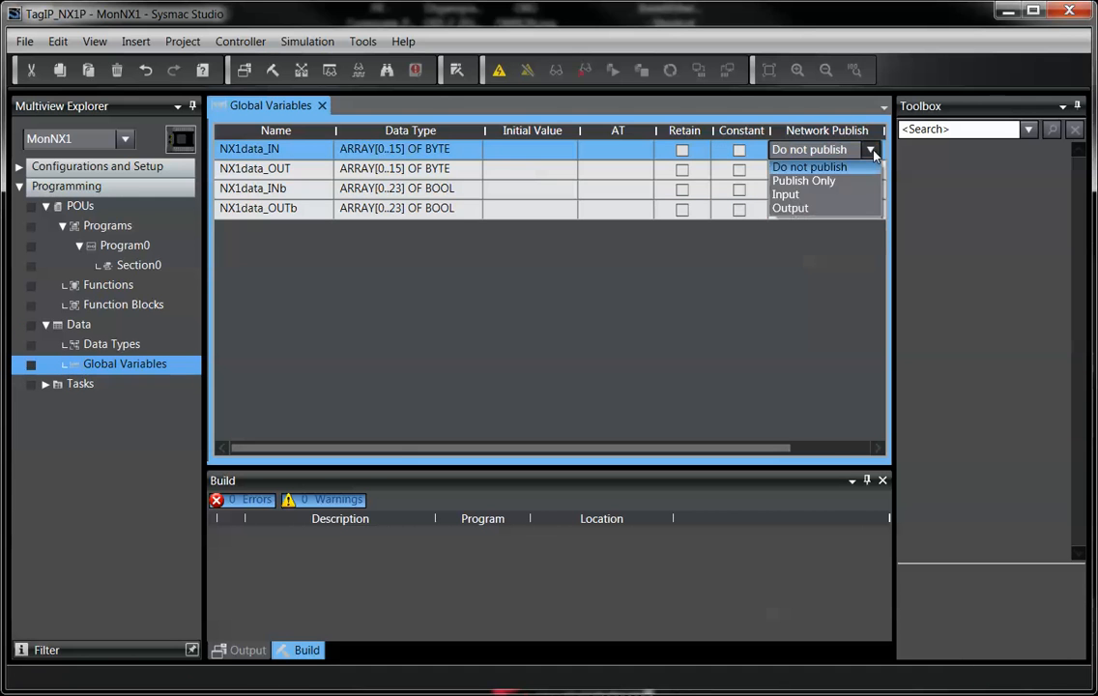
click(798, 196)
click(870, 171)
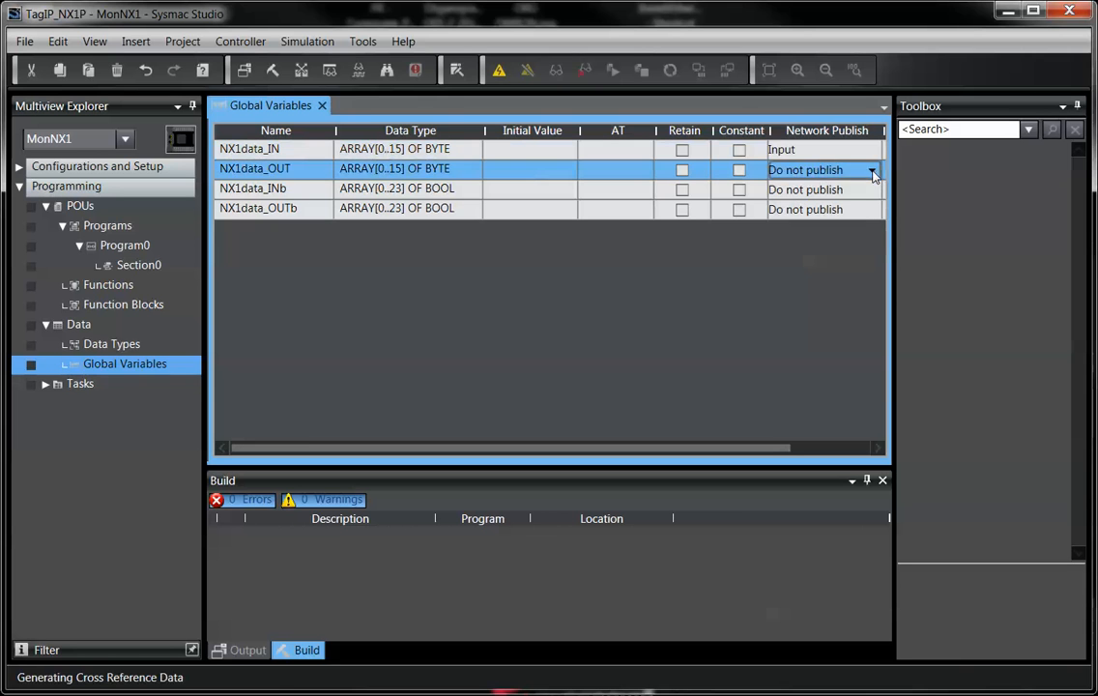
click(871, 169)
click(856, 226)
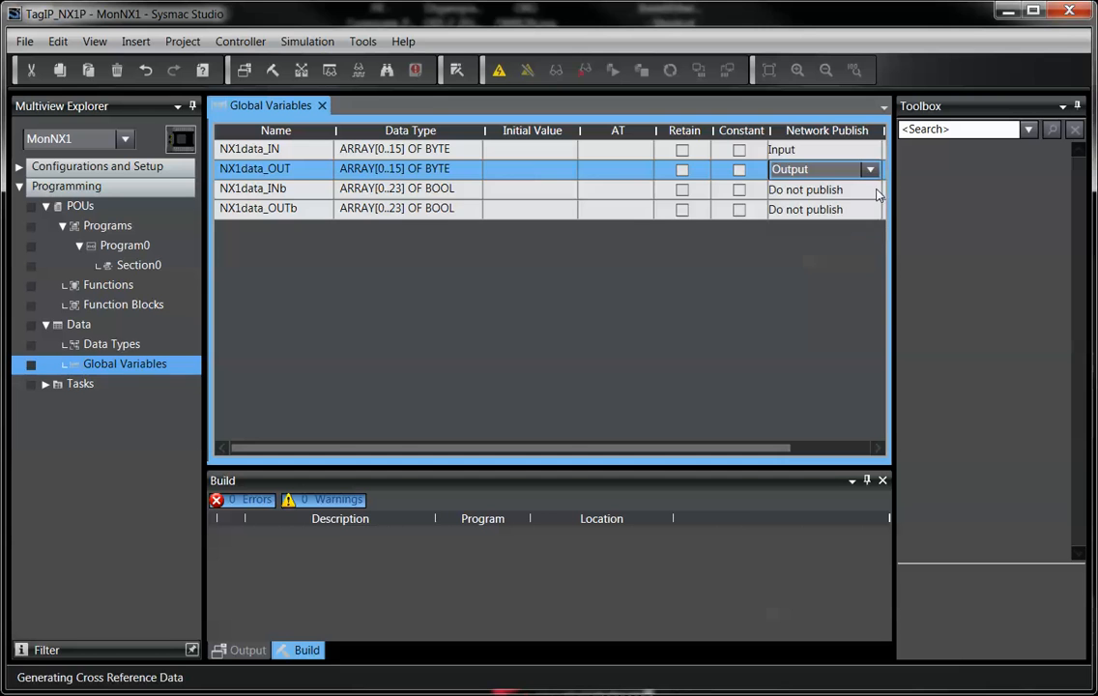
- Set the Network Publish attribute of NX1data_INb to Input and of NX1data_OUTb to Output
click(810, 189)
click(870, 189)
click(845, 237)
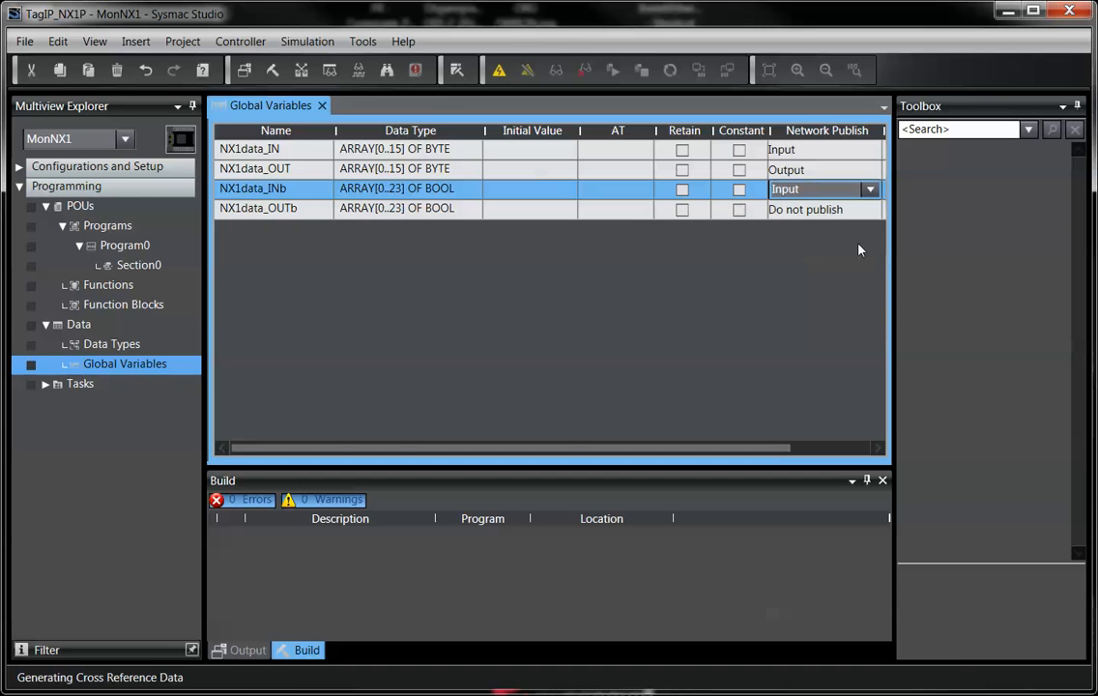
click(850, 209)
click(870, 209)
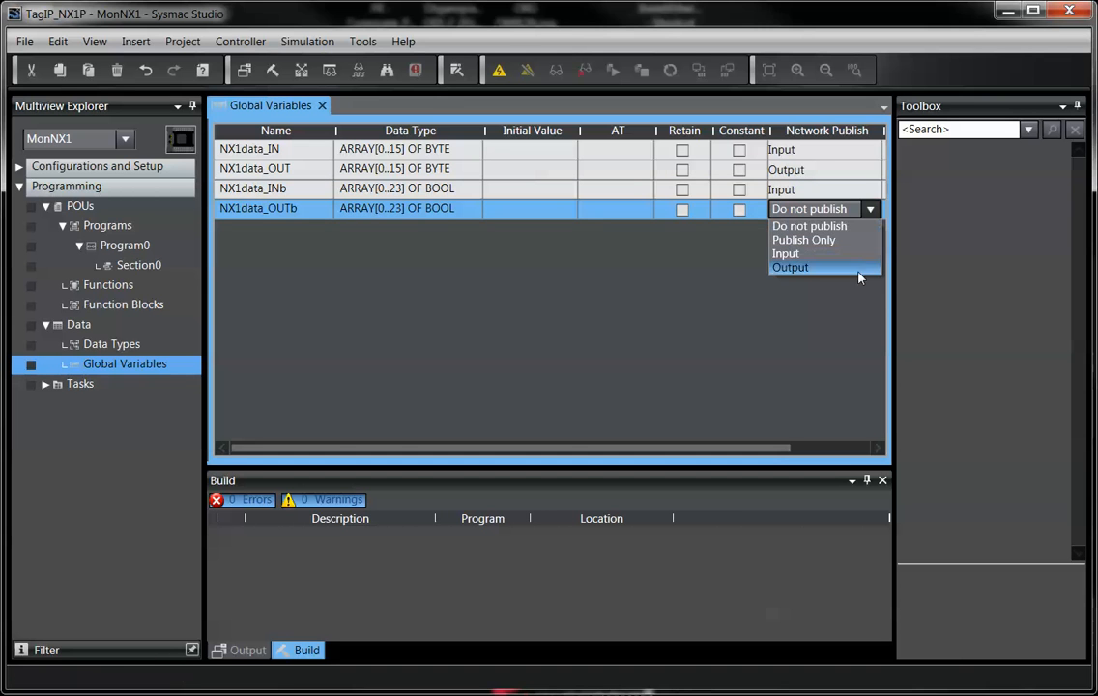
click(860, 268)
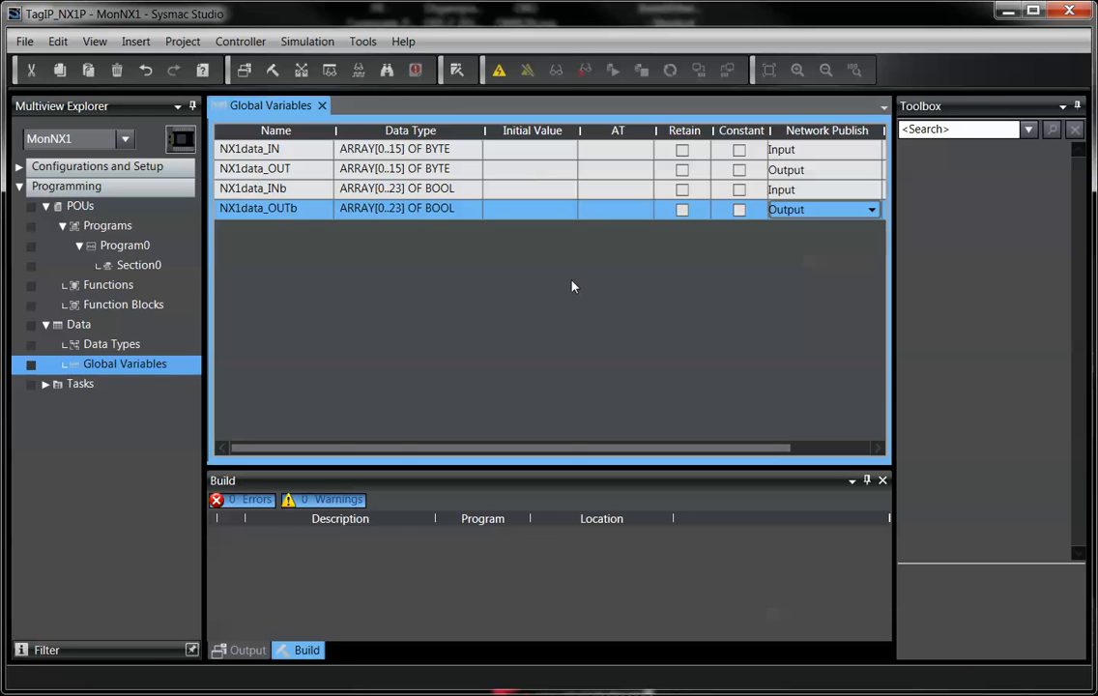
- Rebuild all programs of the MonNX1 controller project
click(180, 44)
click(186, 118)
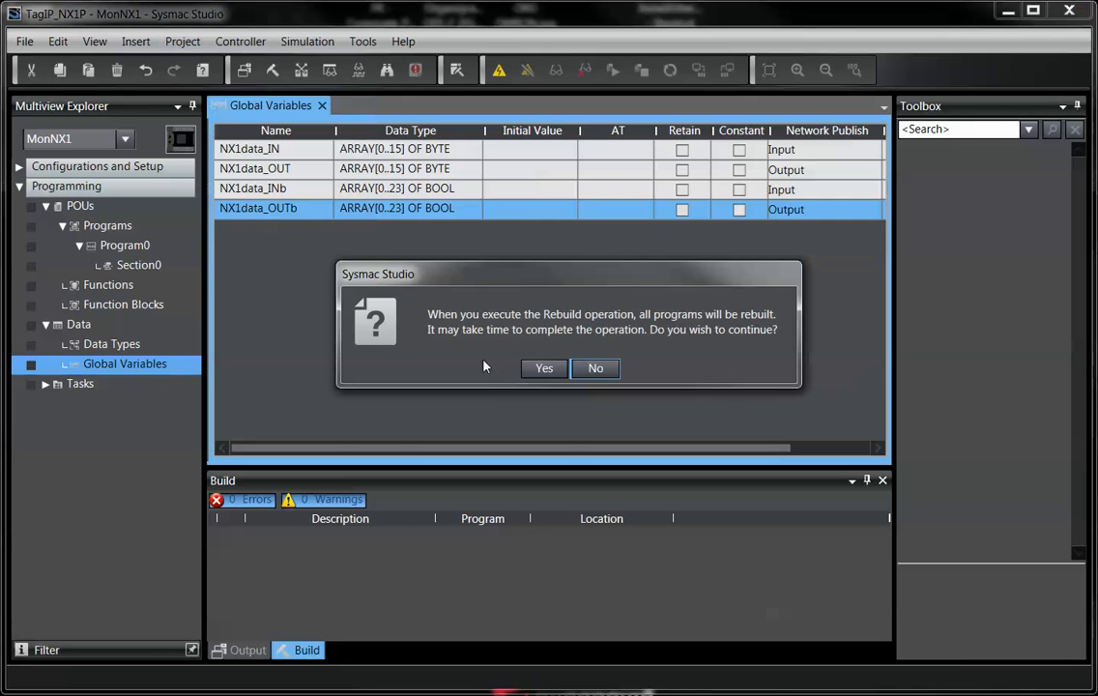
click(544, 368)
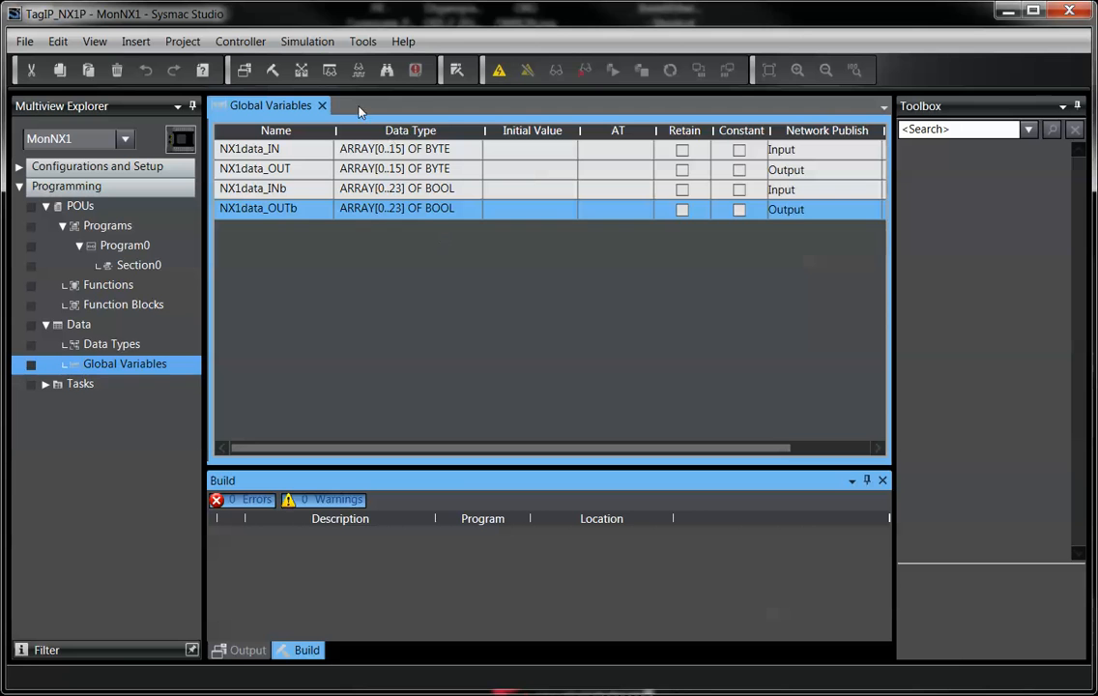
- Configure controller communications as an Ethernet connection via a hub with remote IP address 192.168.250.1, and run the Ethernet communications test
click(239, 41)
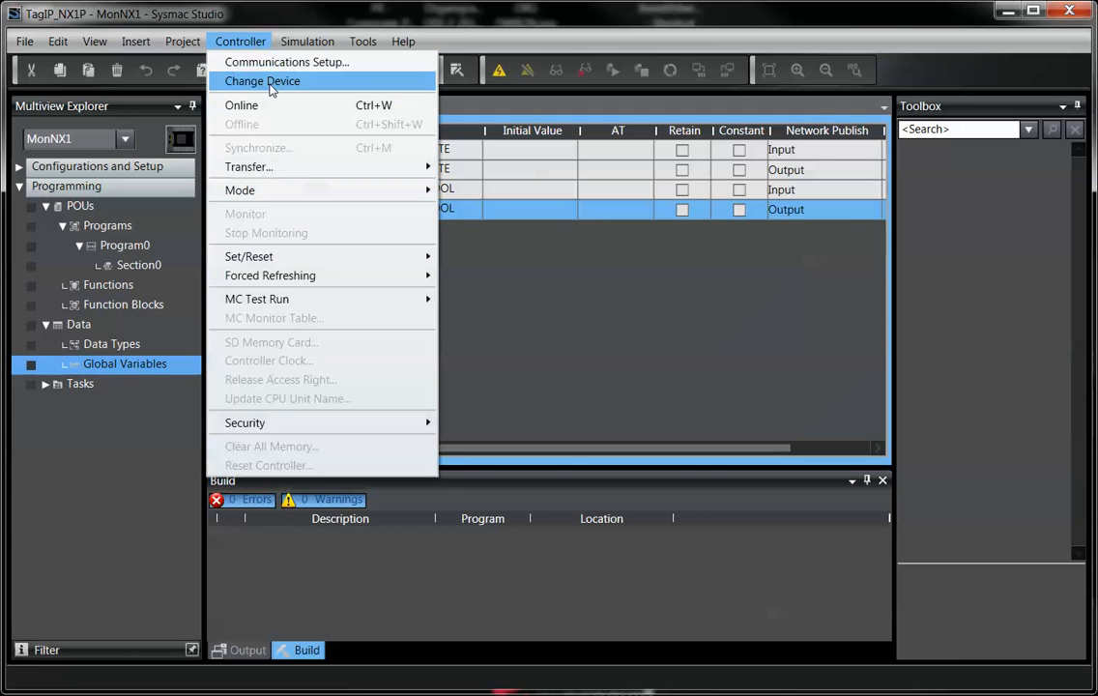
click(269, 63)
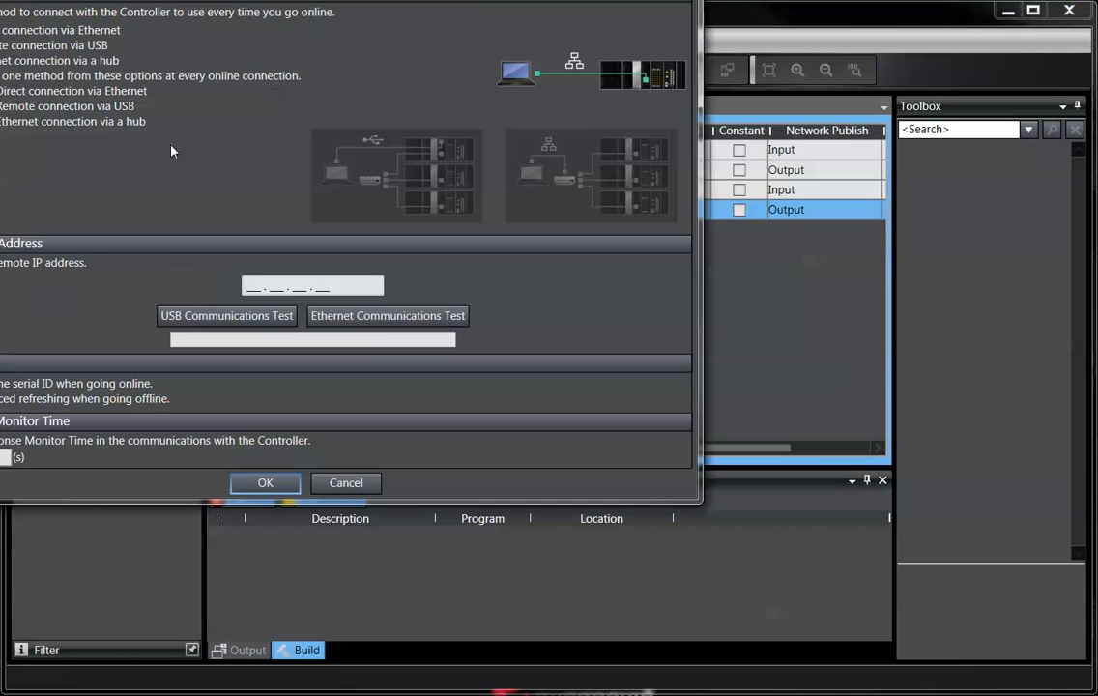
click(53, 60)
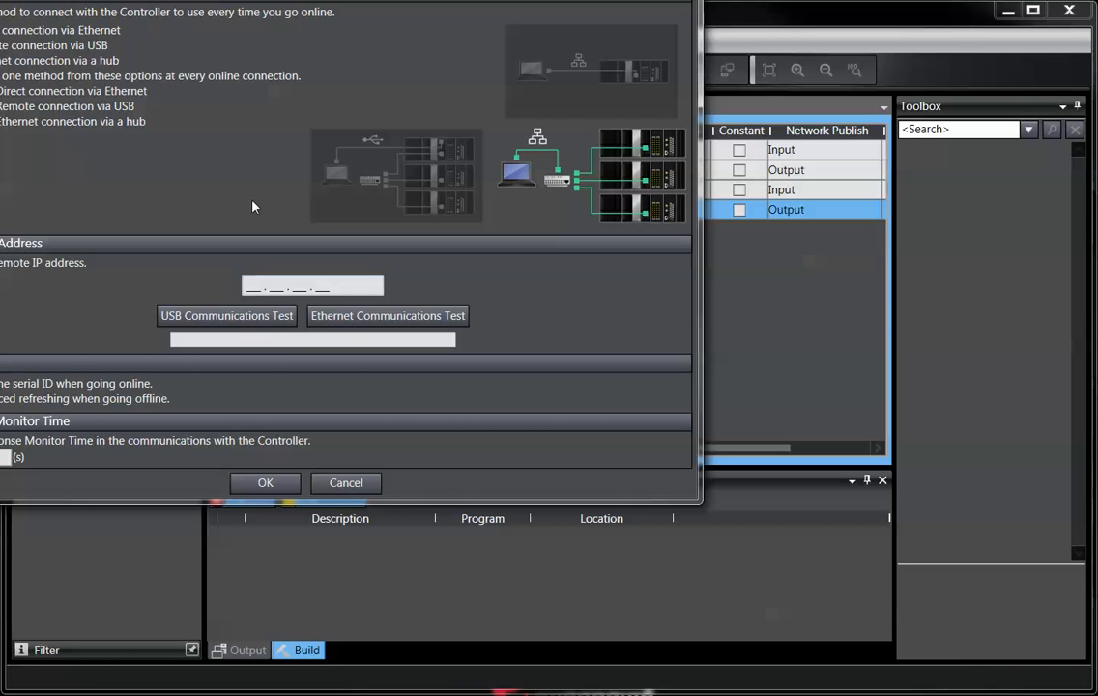
text(192 . 168 . 250 . 1)
click(352, 319)
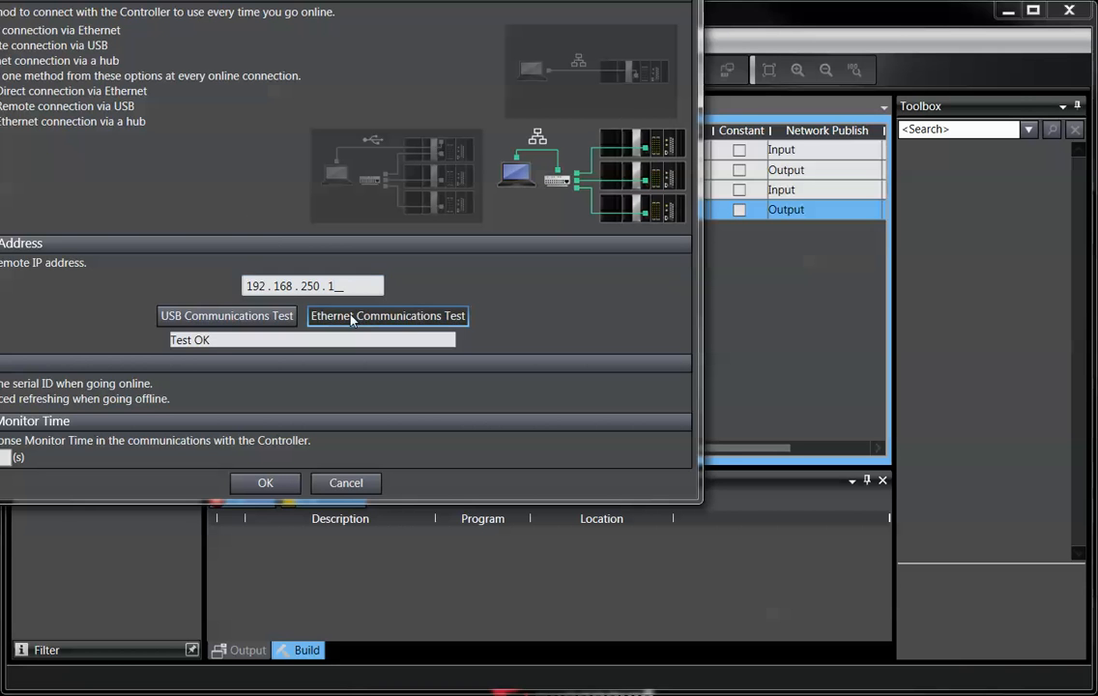
click(289, 487)
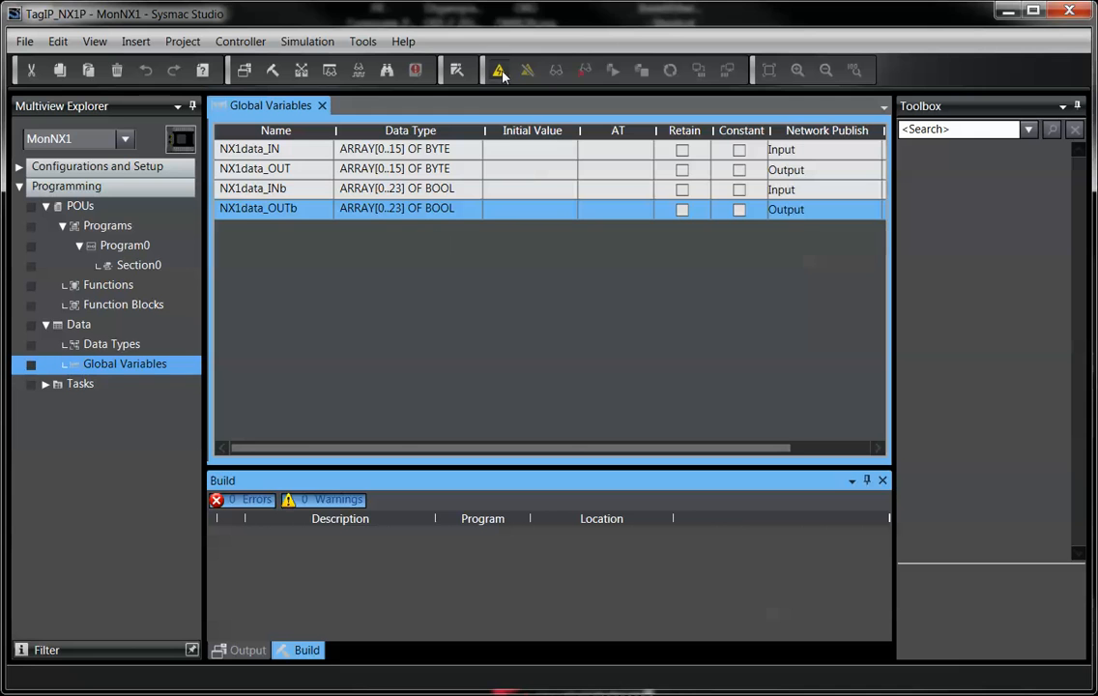
- Go online with MonNX1 and transfer the project to the controller, with the option not to transfer the program source enabled
click(619, 64)
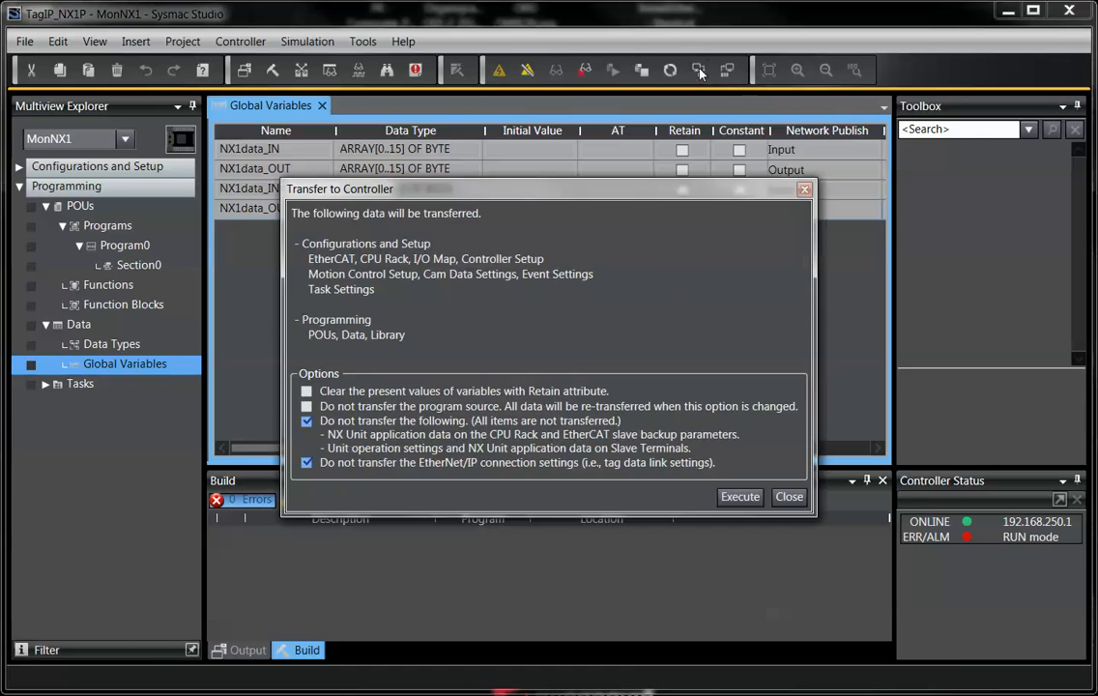
click(307, 407)
click(740, 496)
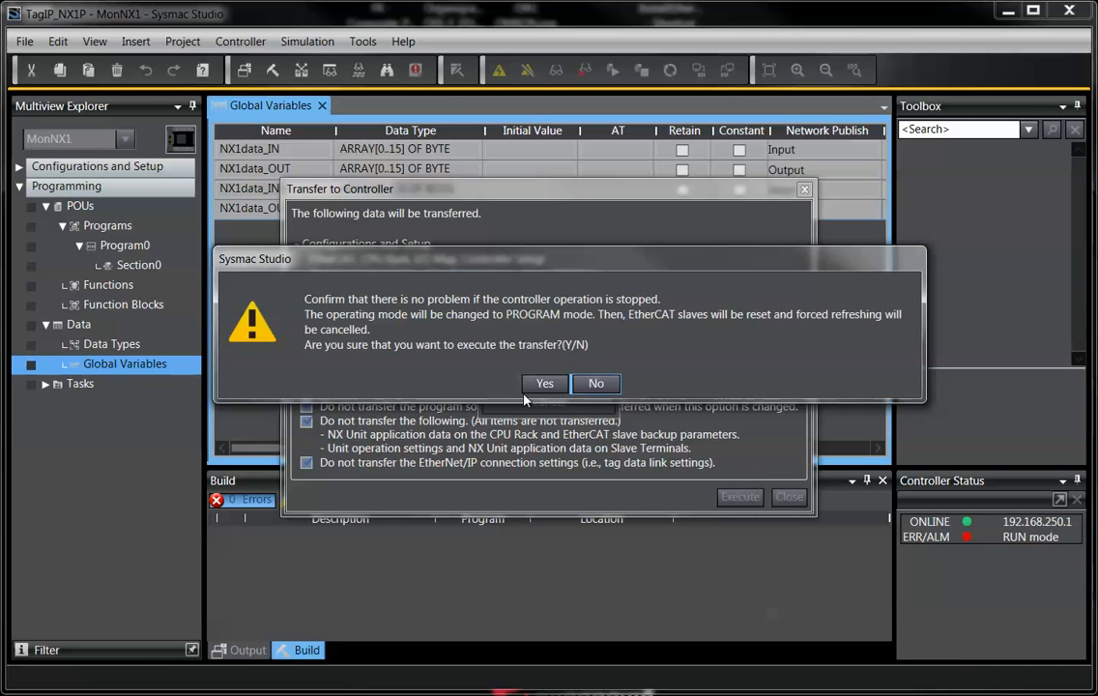
click(541, 384)
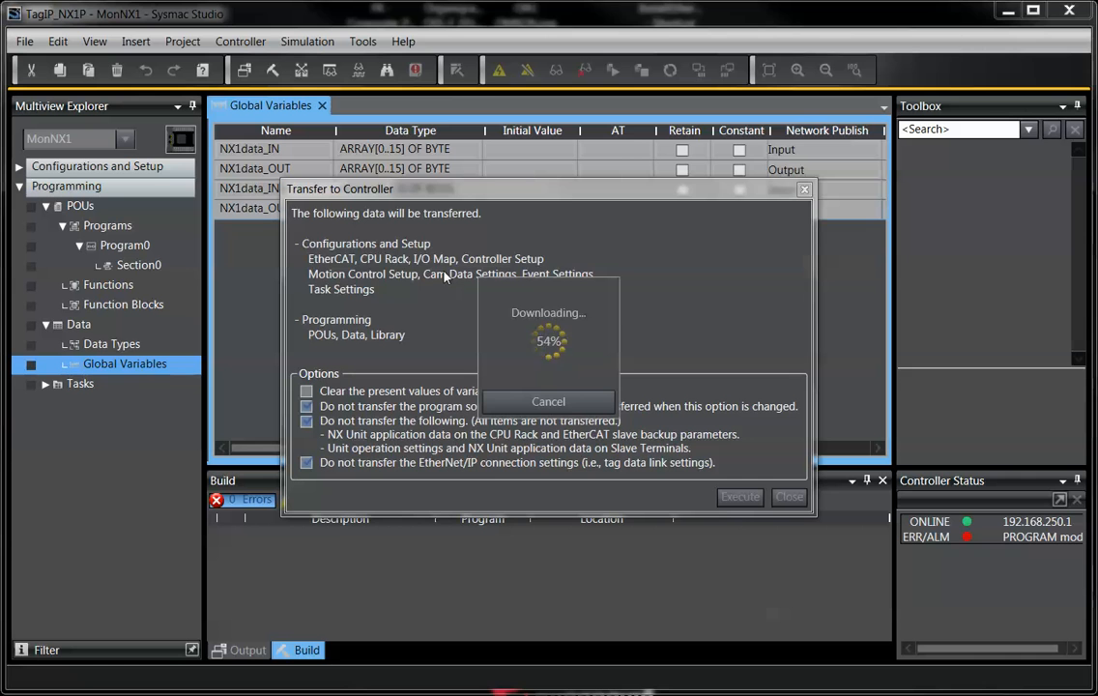
- Return the controller to RUN mode to finish the transfer, and go offline
click(541, 375)
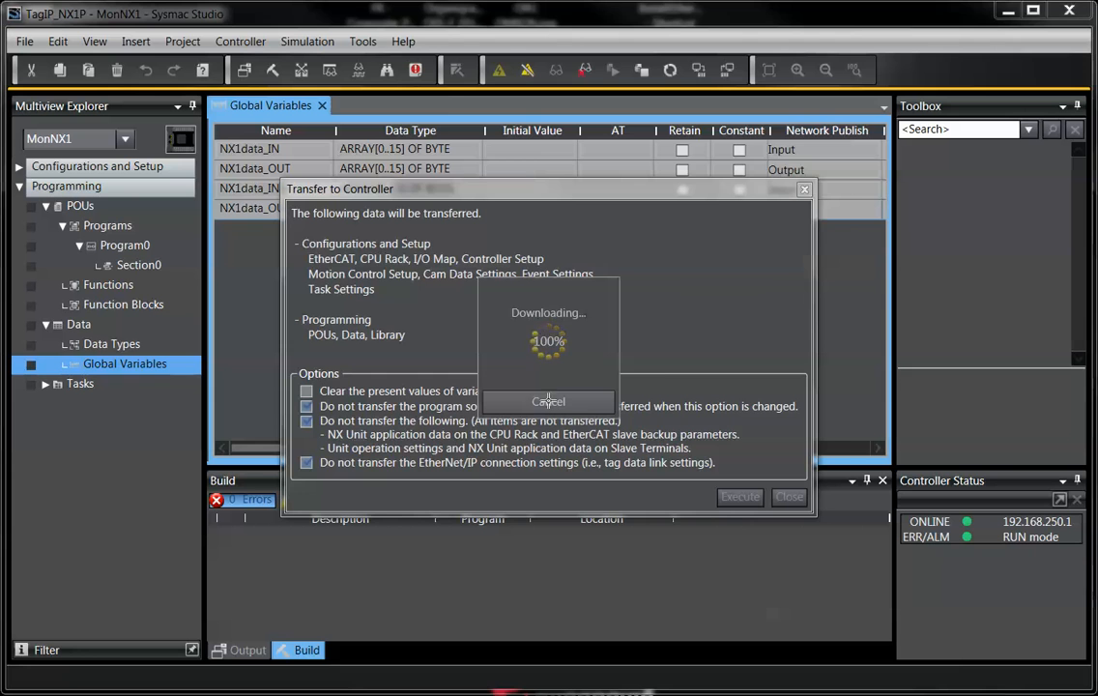
click(570, 361)
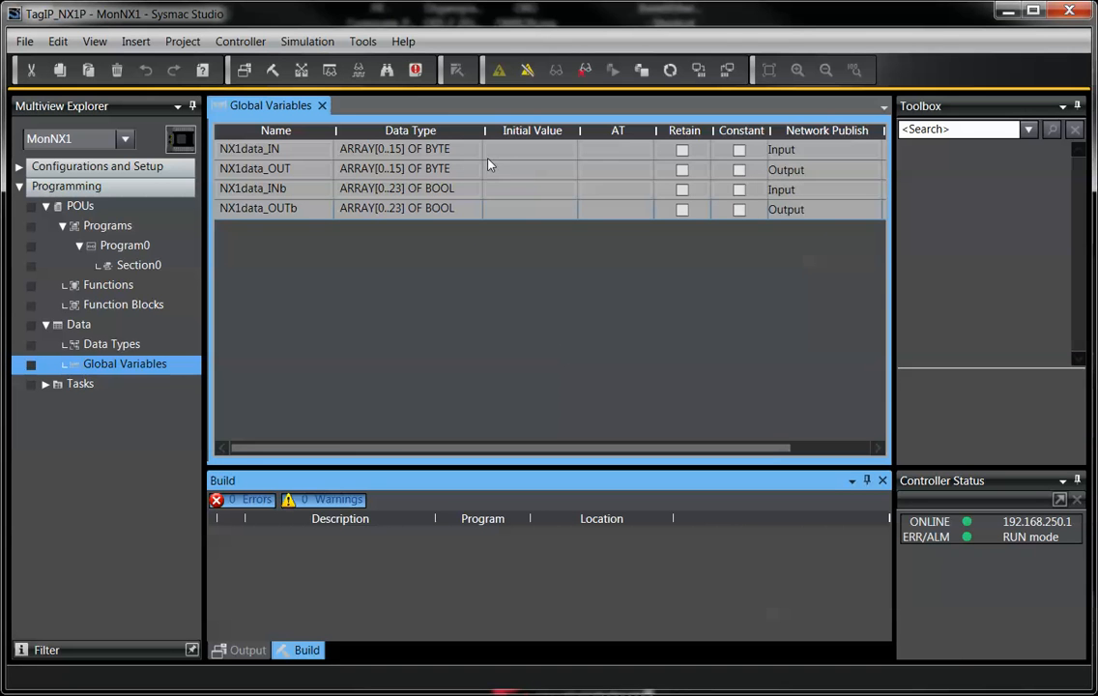
click(528, 71)
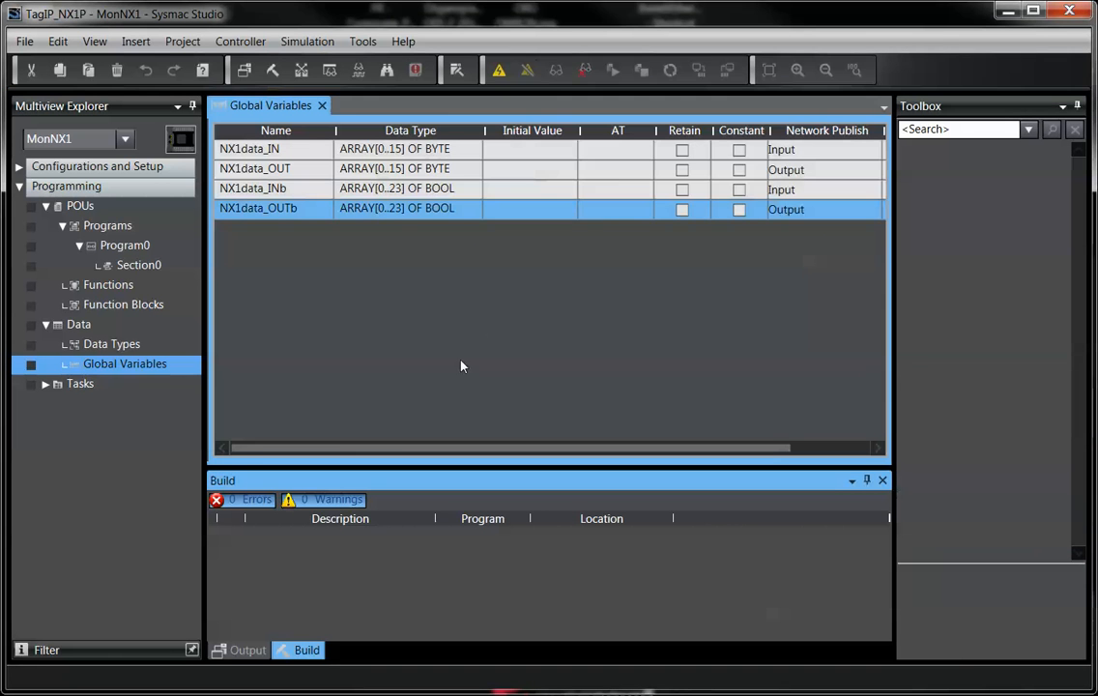
- Open the EtherNet/IP connection settings of the NX1P2 built-in port at 192.168.250.1 for editing
click(363, 44)
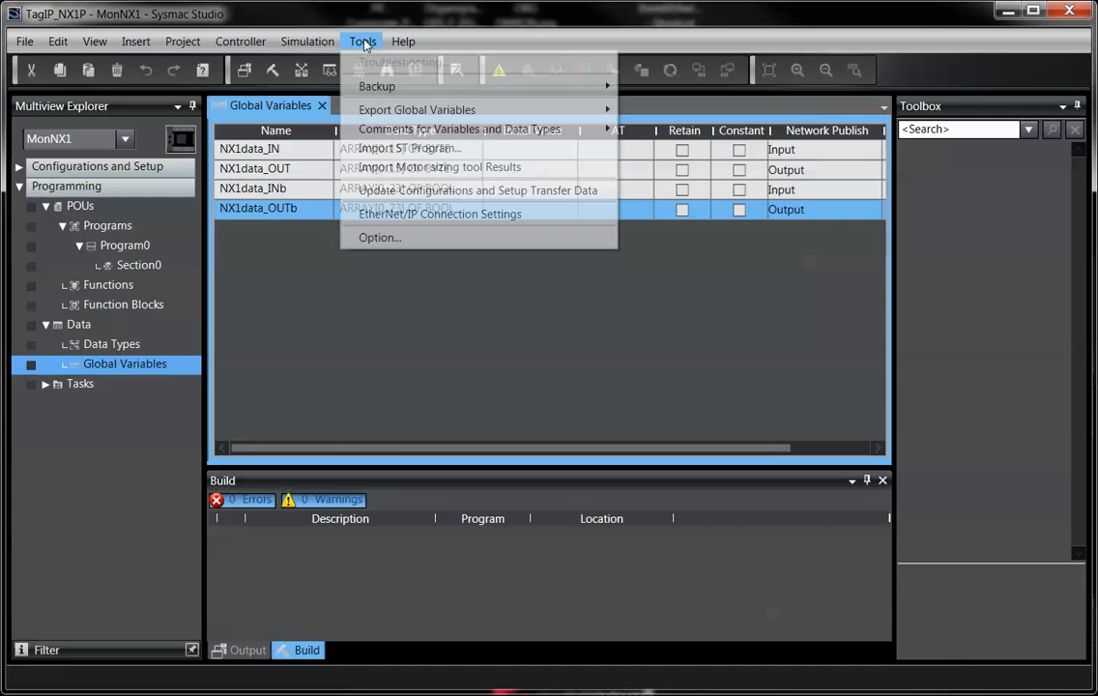
click(417, 215)
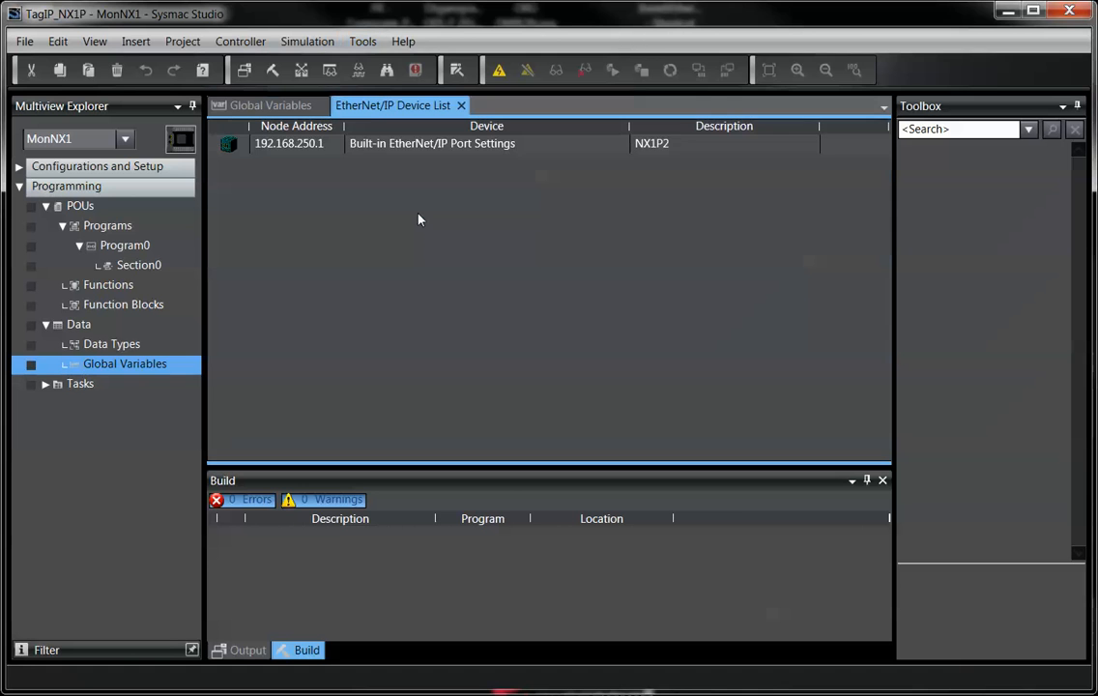
click(230, 145)
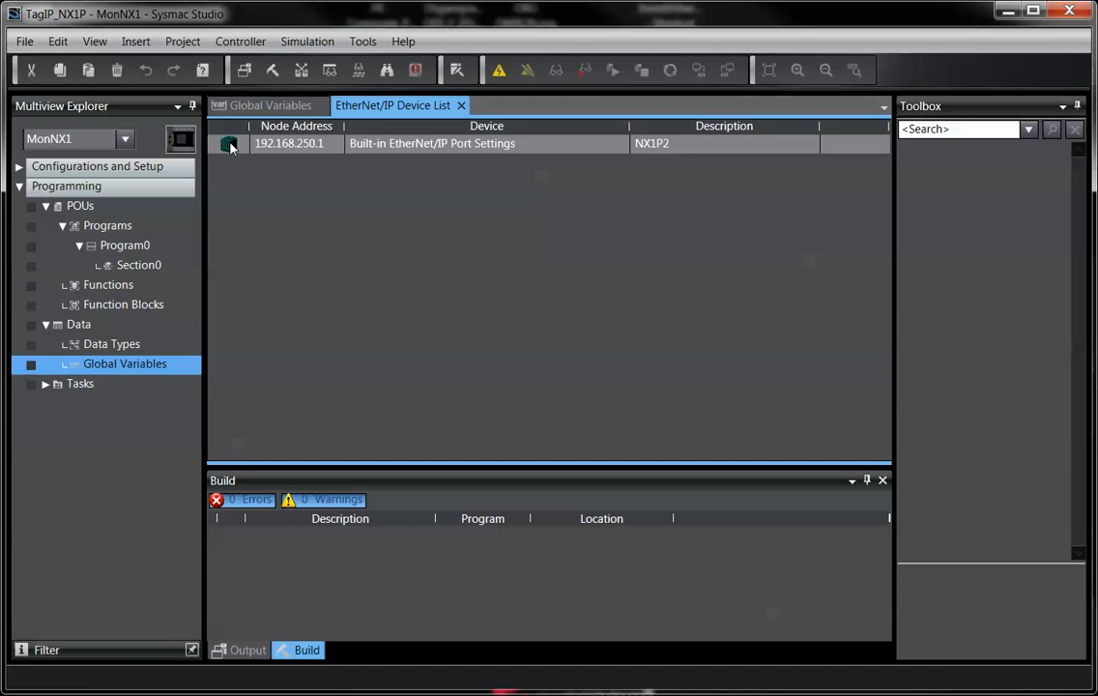
right_click(230, 145)
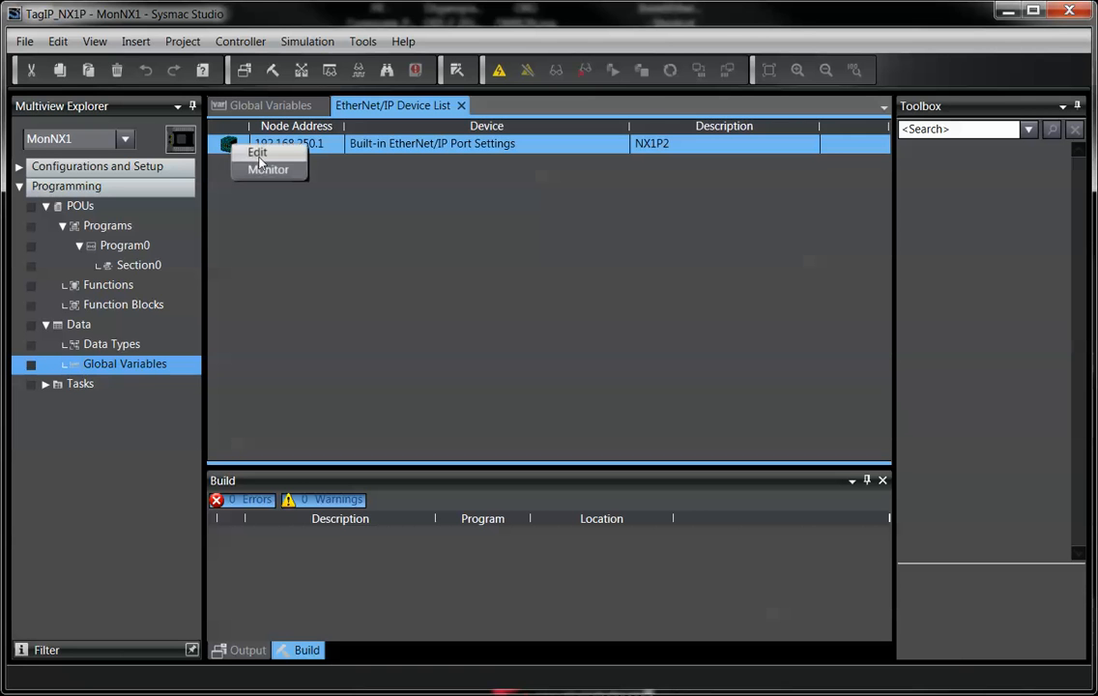
click(259, 153)
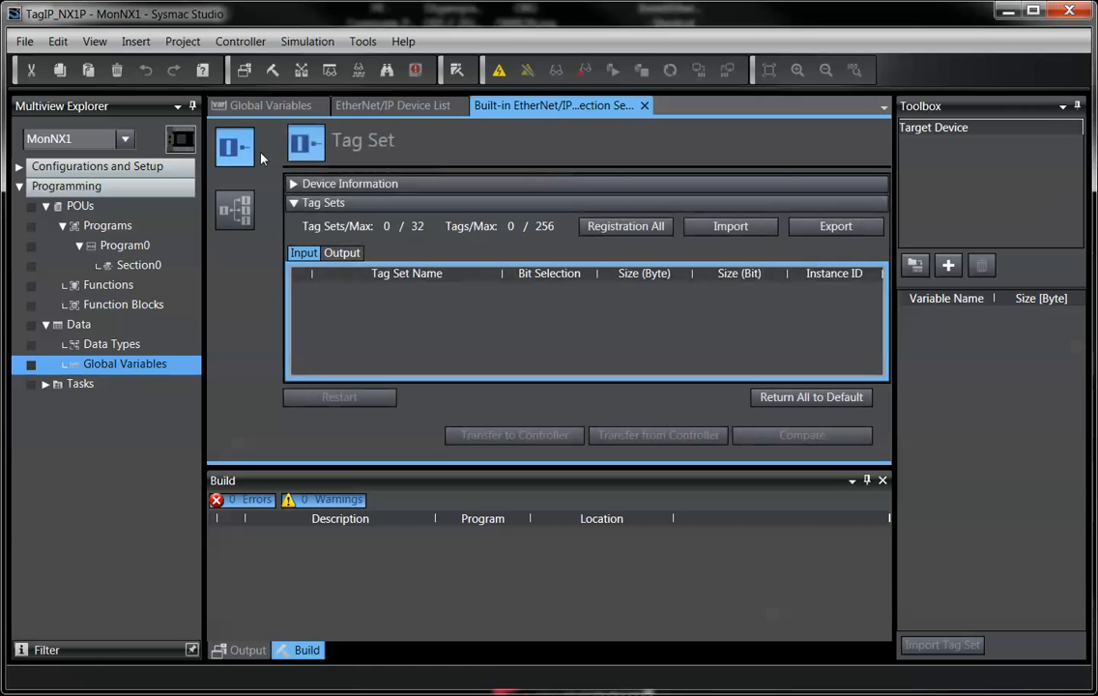
- Create a new input tag set named NX1TagSet_IN
right_click(314, 295)
click(364, 304)
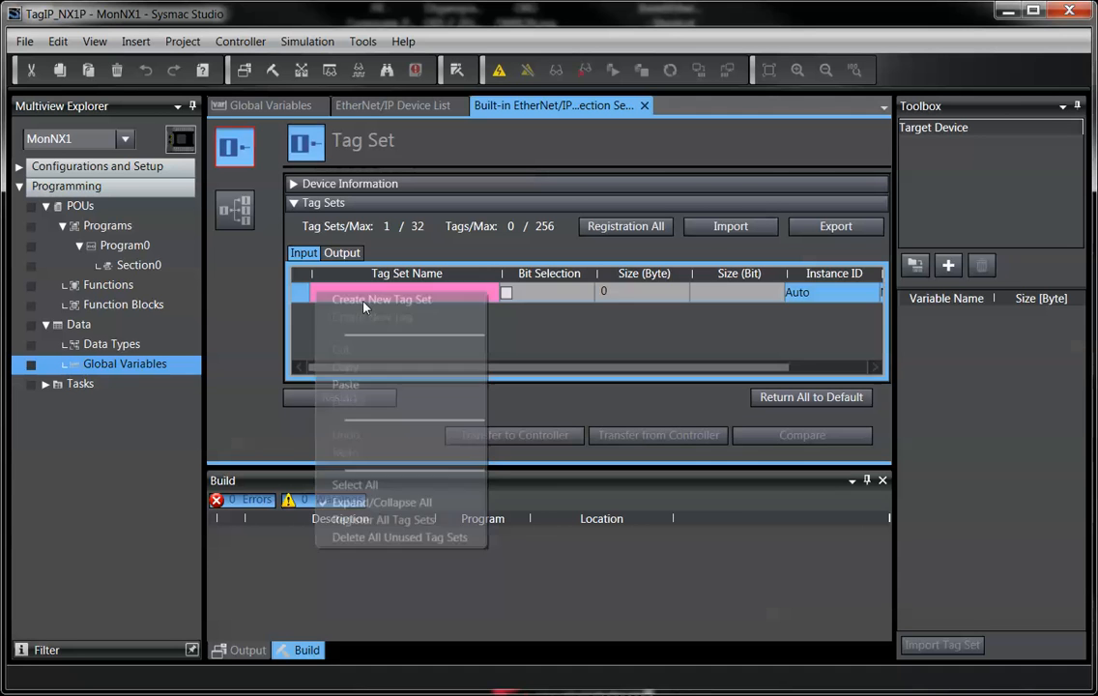
text(N)
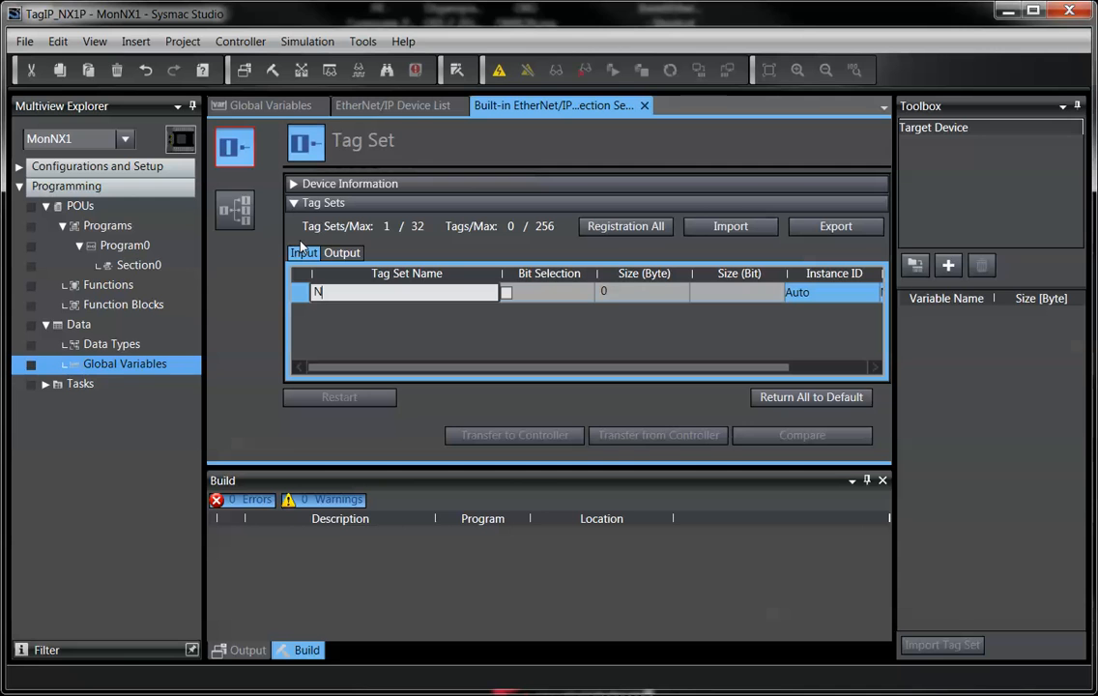
text(X1TagSet_IN)
key(Return)
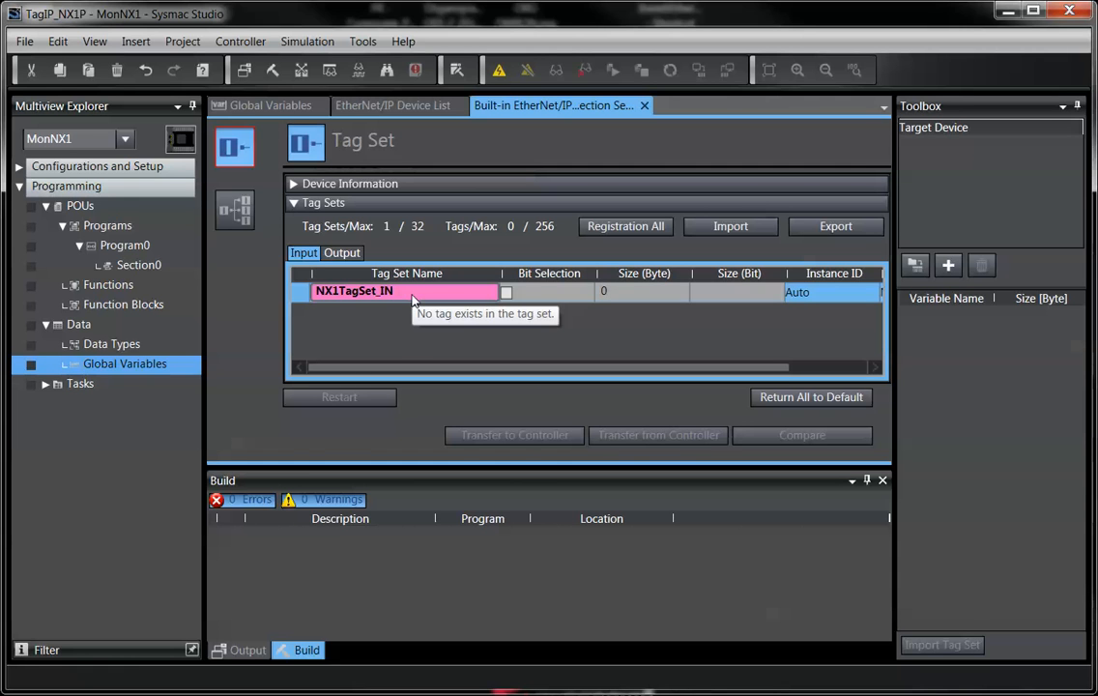
- Add the variable NX1data_IN as a tag in the input tag set NX1TagSet_IN
right_click(413, 301)
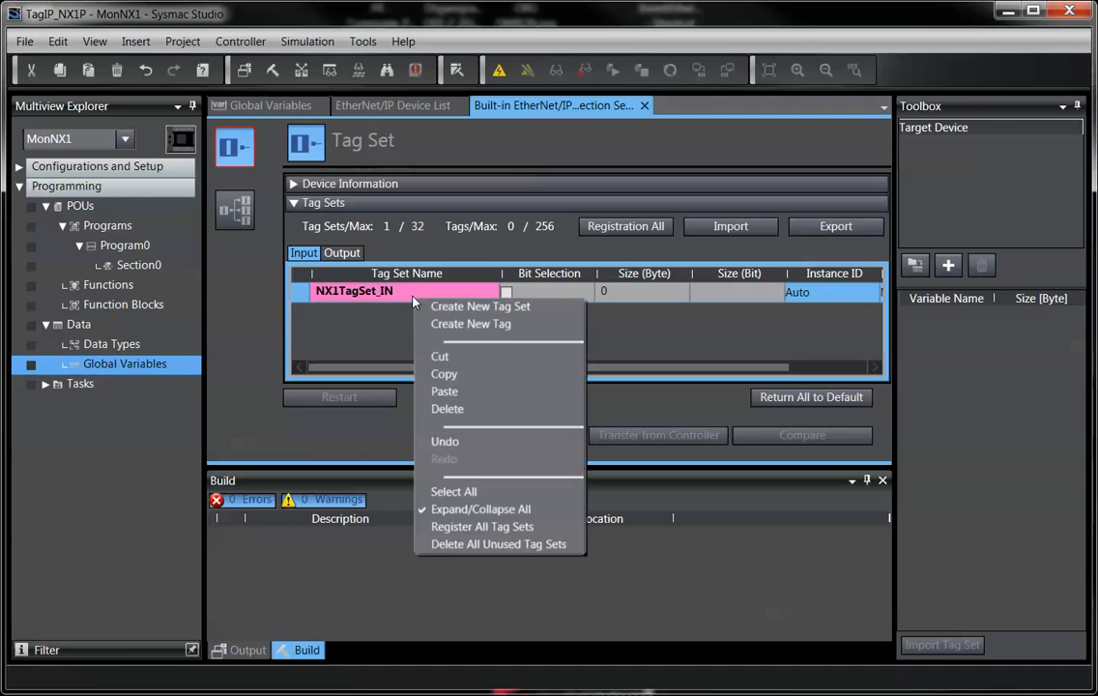
click(471, 325)
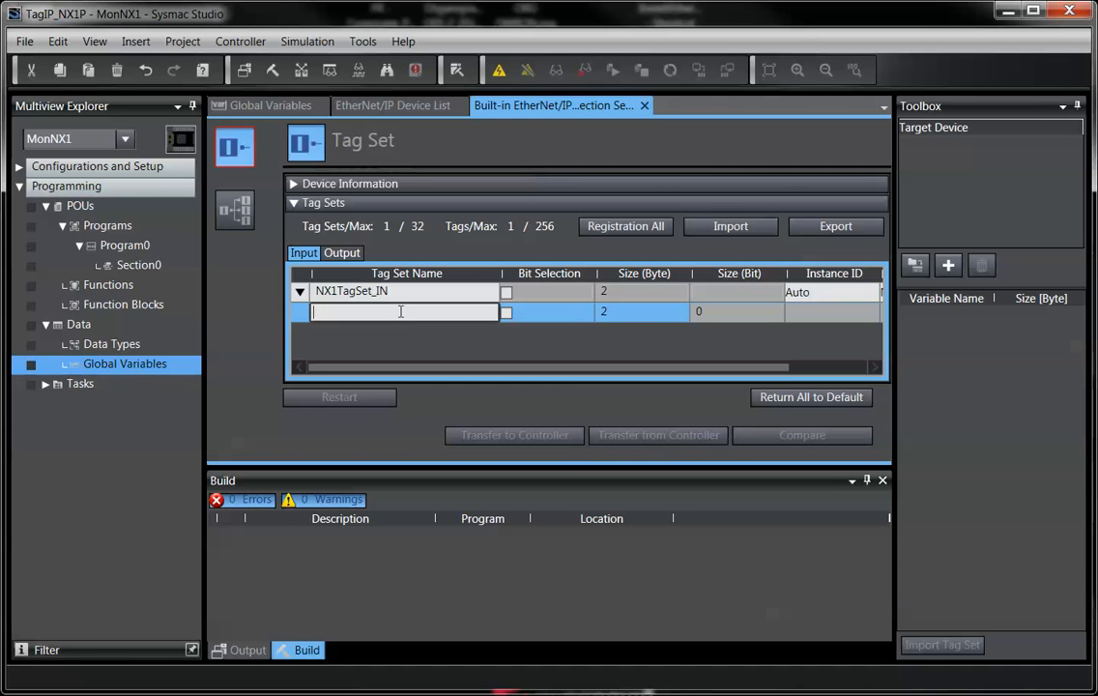
text(N)
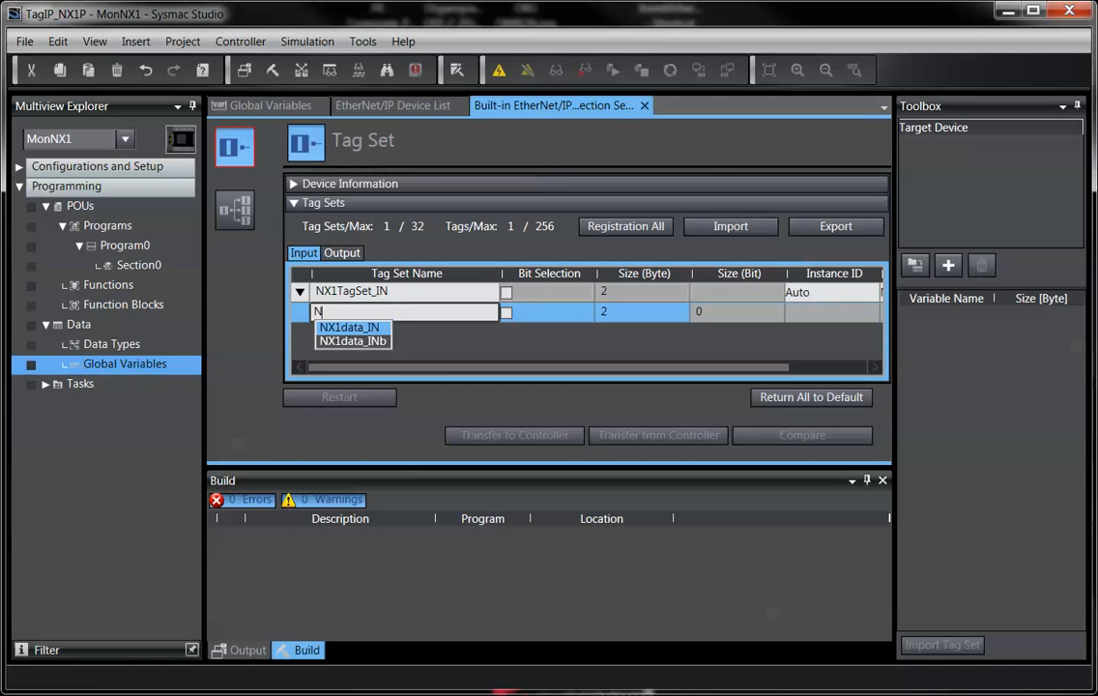
key(Return)
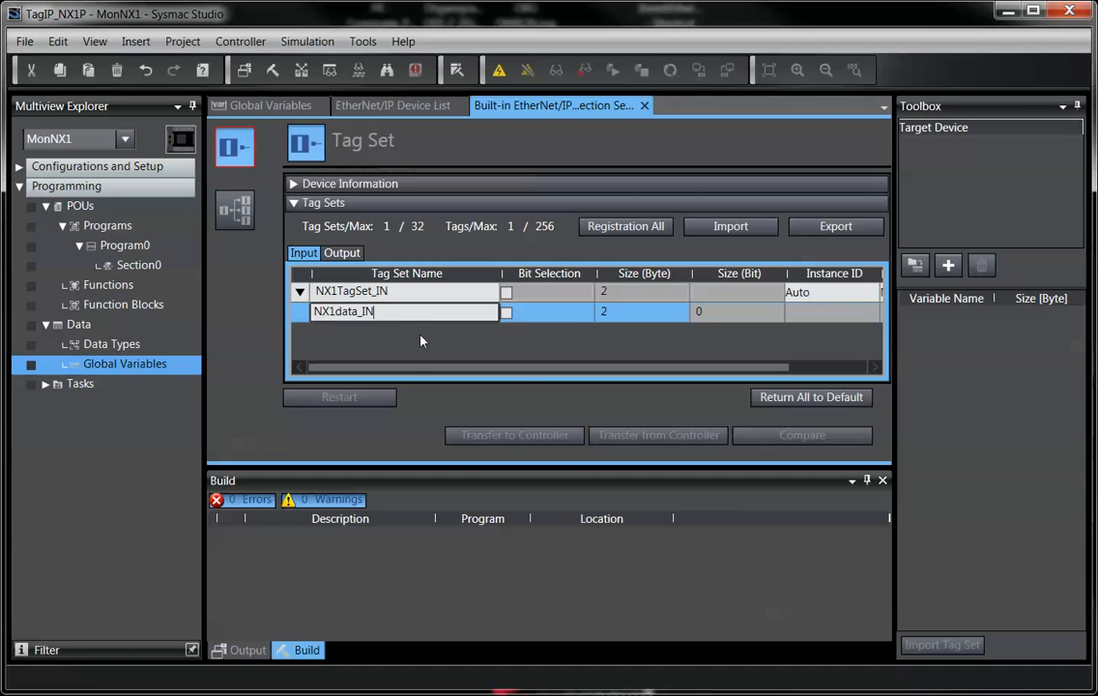
- Add the variable NX1data_INb as a second tag in the input tag set NX1TagSet_IN
right_click(362, 293)
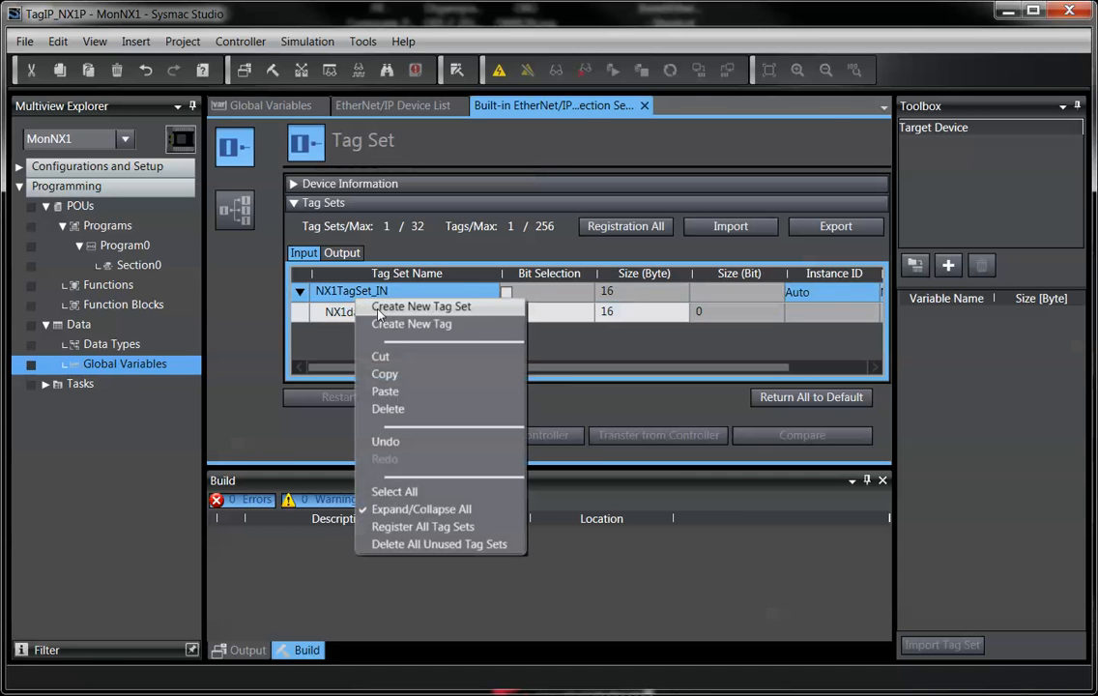
click(368, 322)
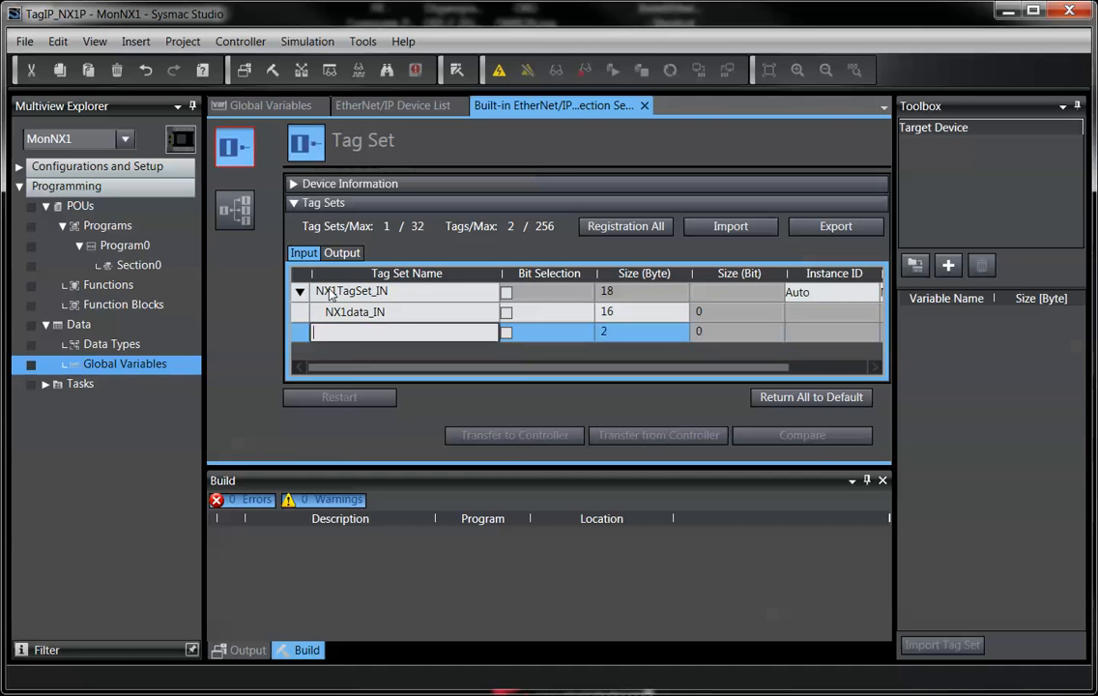
text(NX)
key(Down)
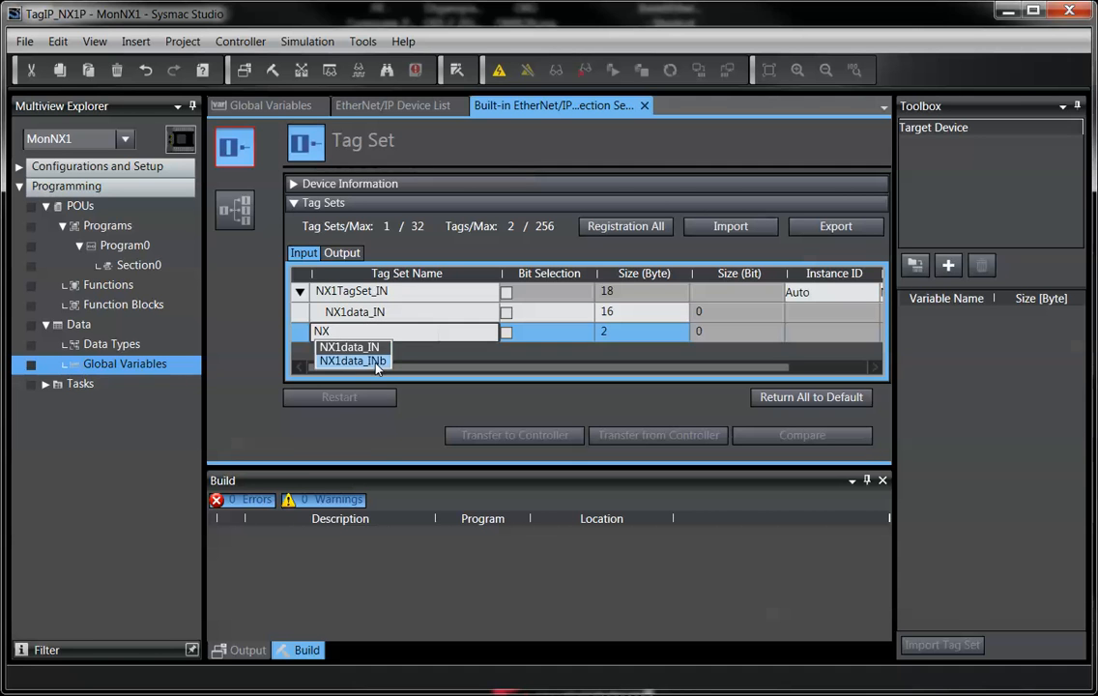
key(Return)
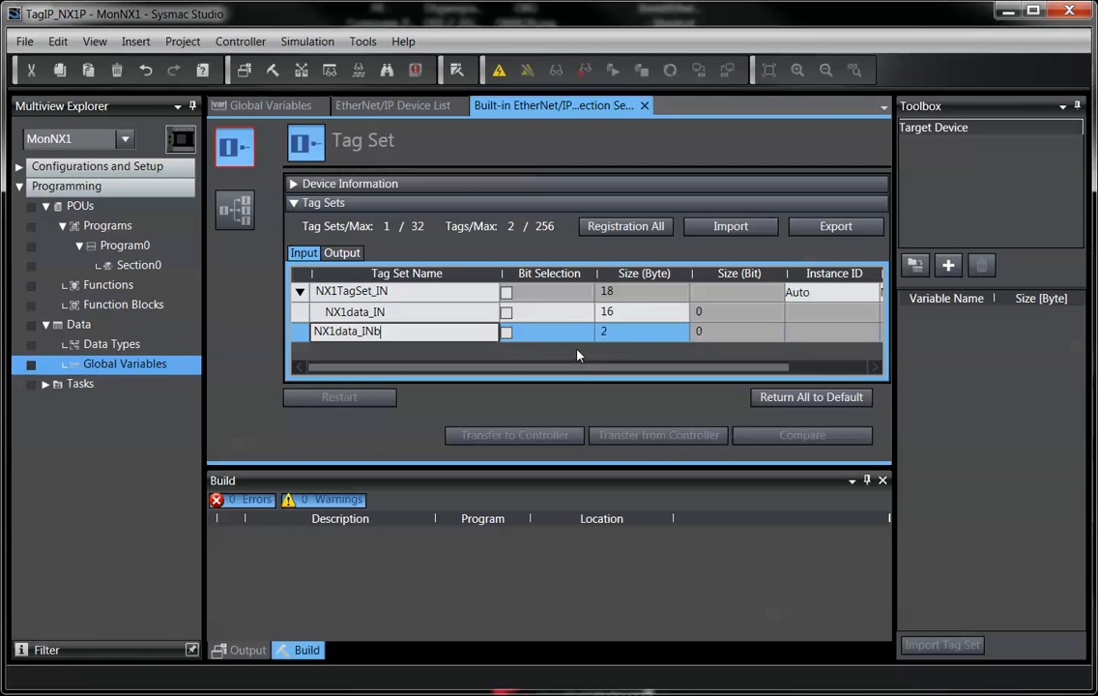
- Confirm the NX1data_INb input tag and create an output tag set named NX1TagSet_OUT
key(Return)
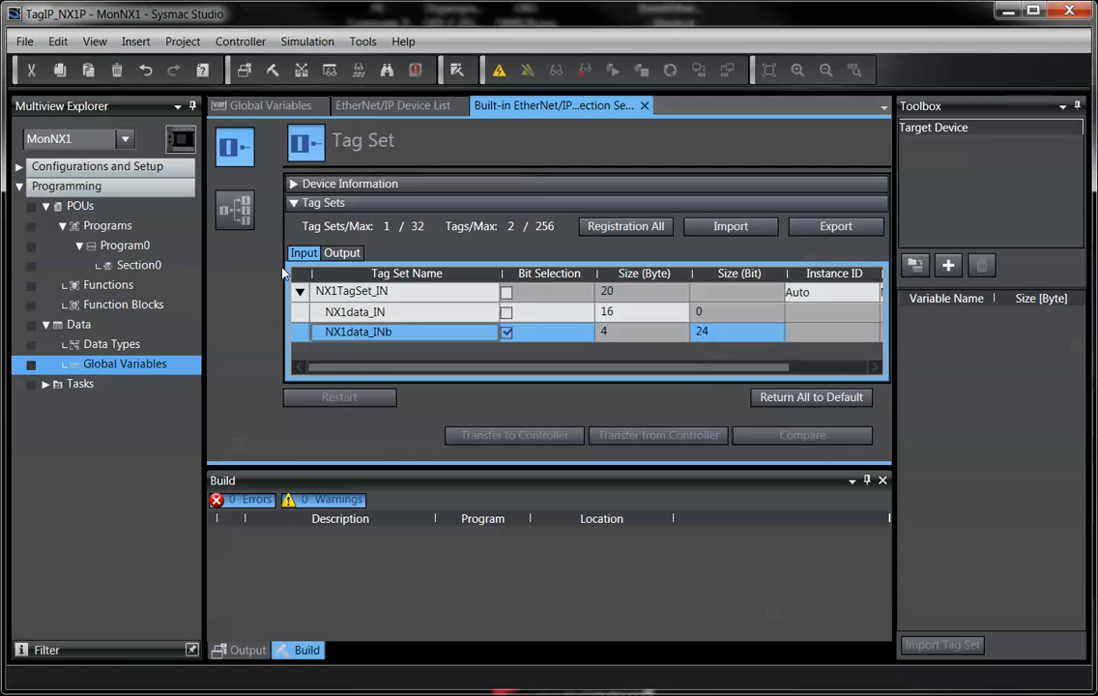
click(343, 253)
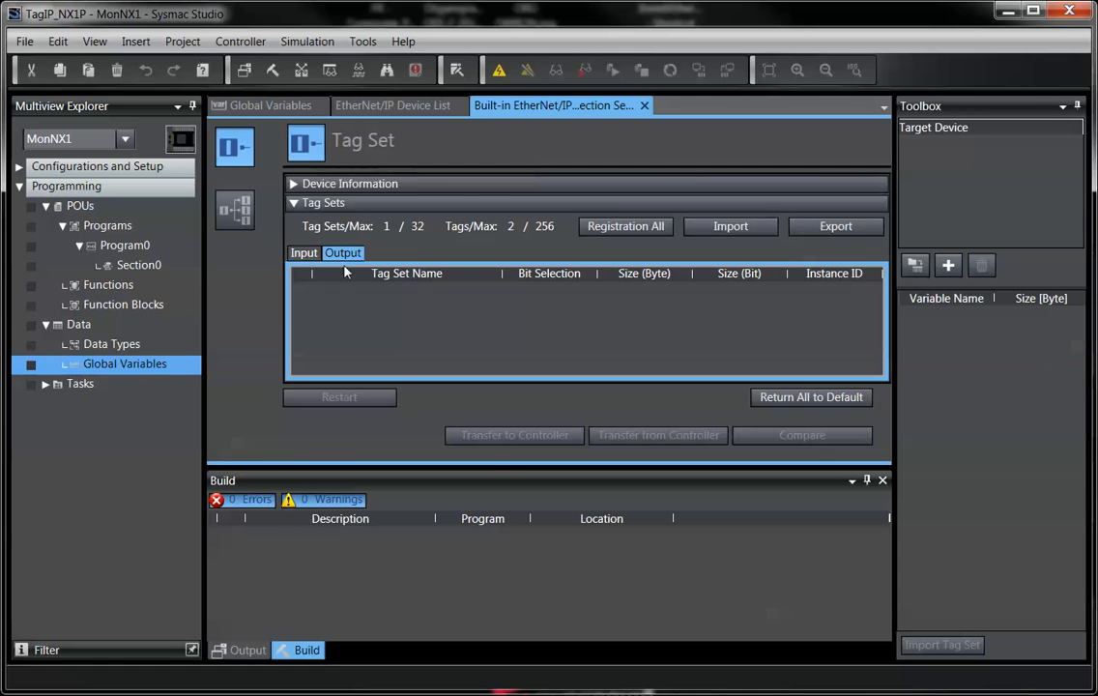
right_click(290, 290)
click(334, 299)
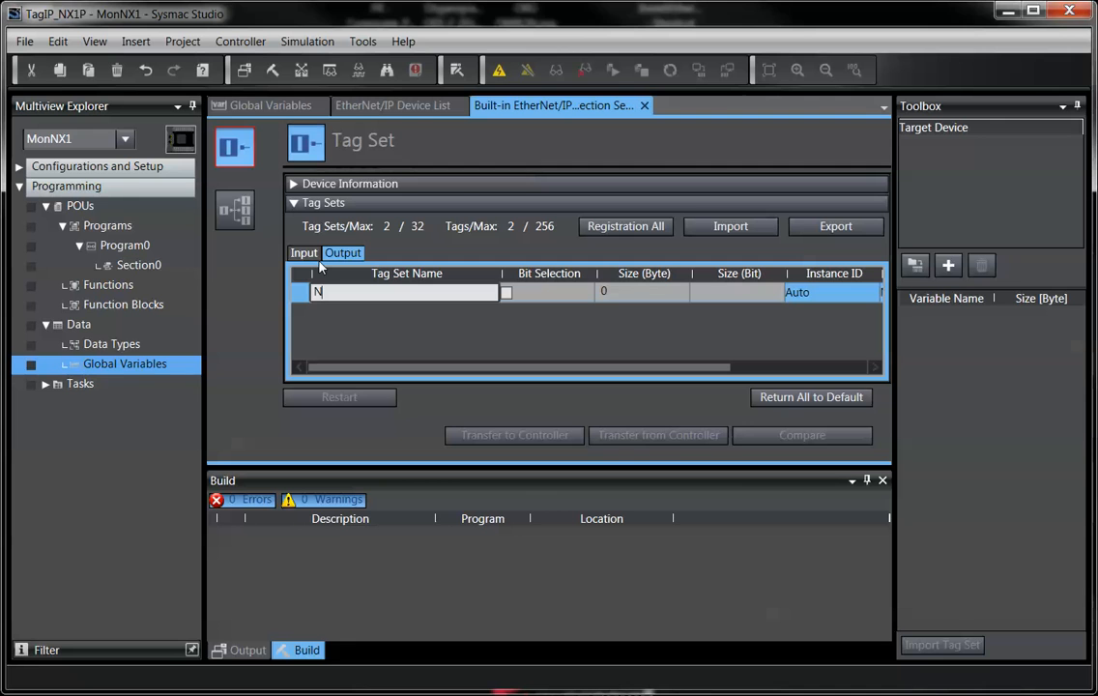
text(NX1TagSet_OUT)
key(Return)
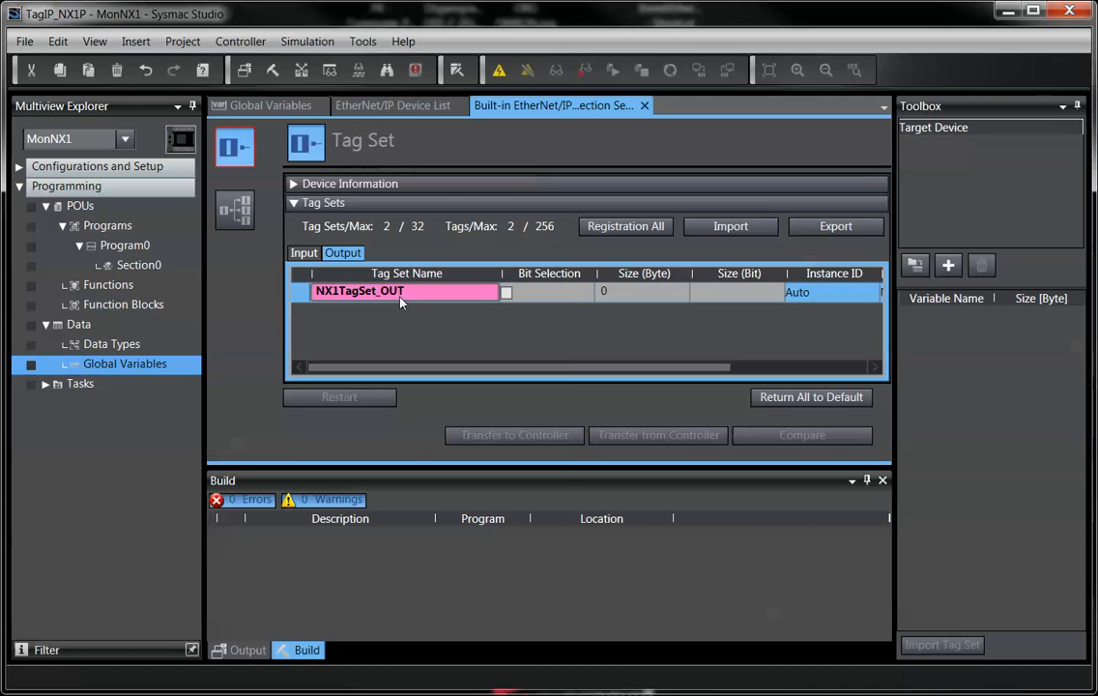
- Add the variable NX1data_OUT as a tag in the output tag set NX1TagSet_OUT
right_click(401, 302)
click(425, 321)
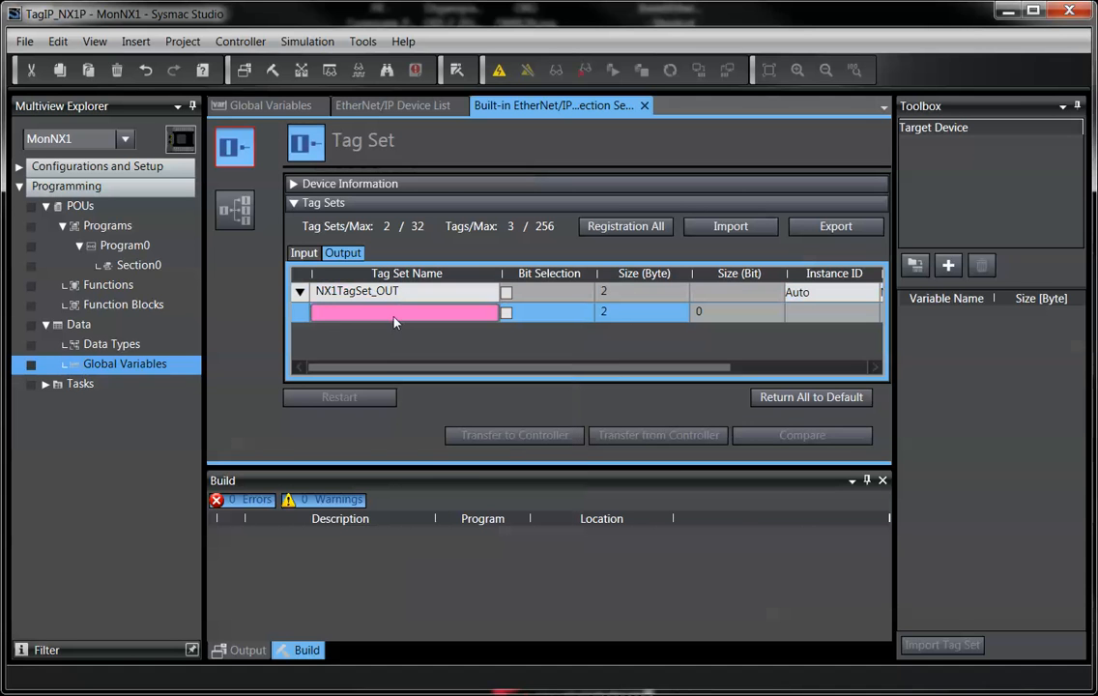
click(394, 317)
text(N)
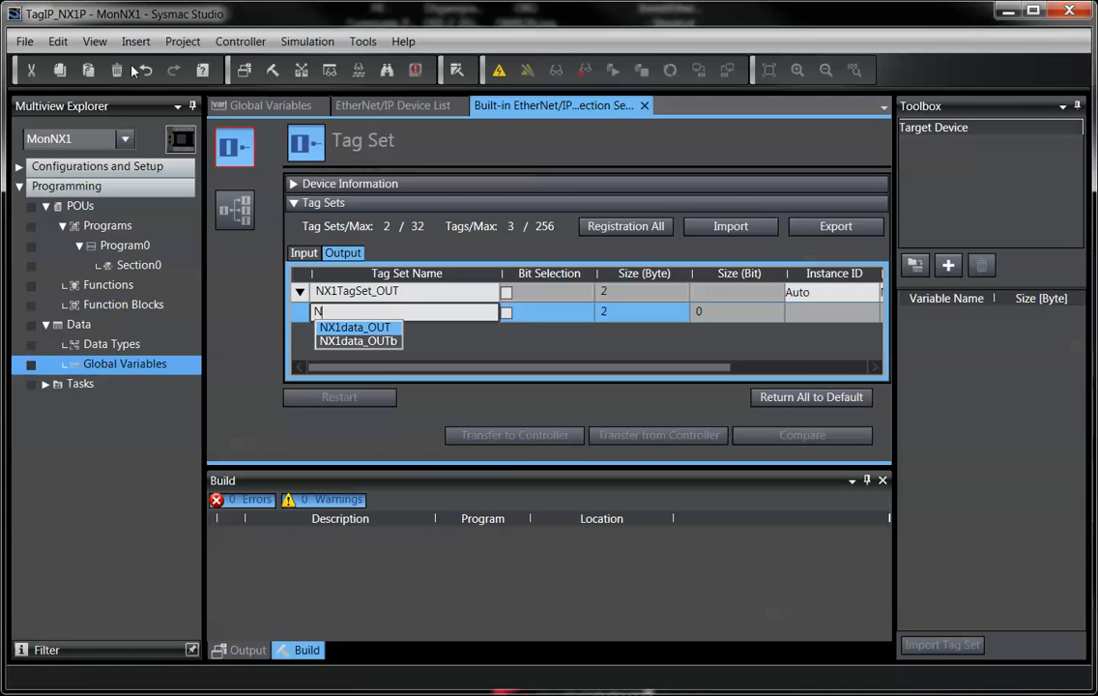
click(389, 330)
- Add the variable NX1data_OUTb as a second tag in the output tag set NX1TagSet_OUT
right_click(355, 291)
click(418, 298)
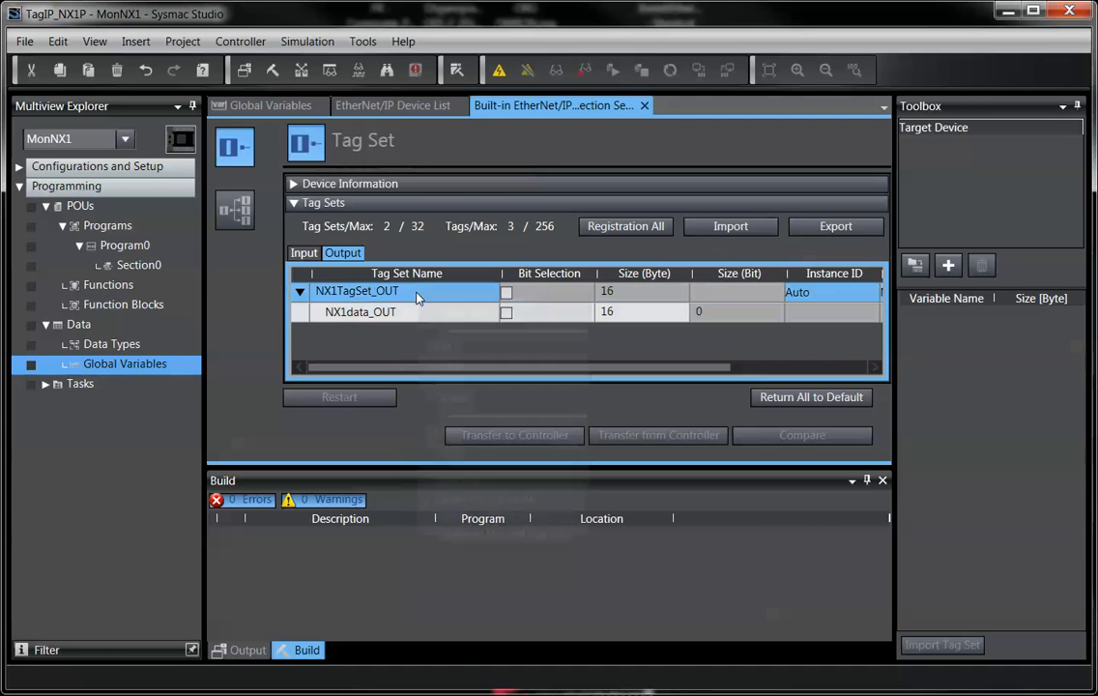
right_click(418, 298)
click(425, 314)
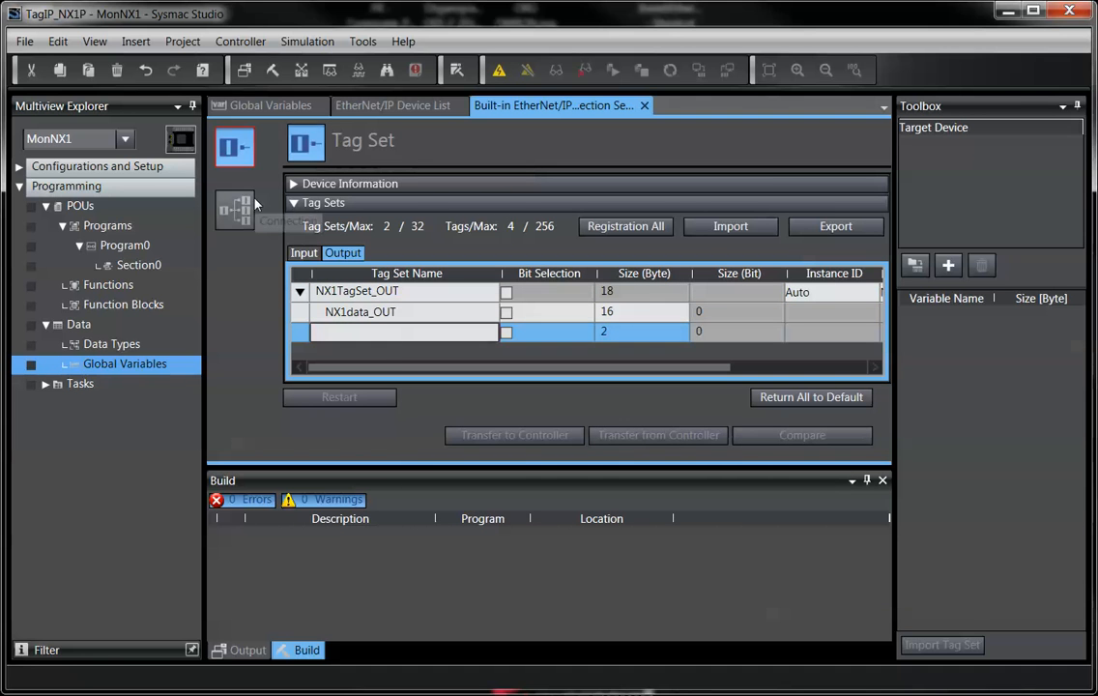
text(N)
click(391, 361)
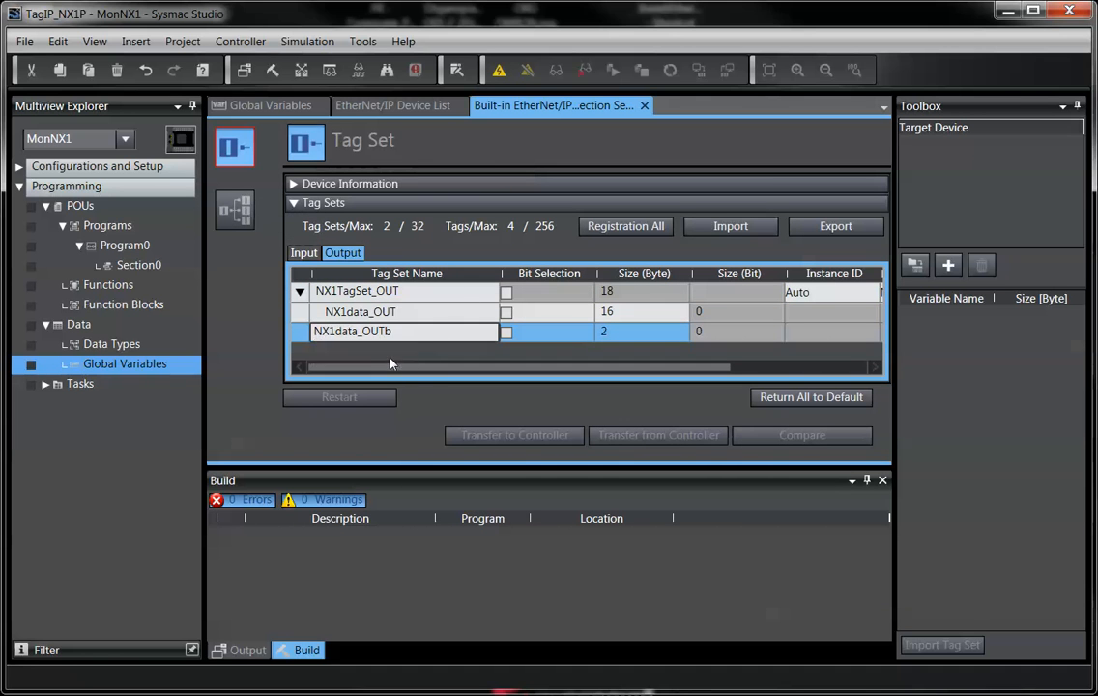
click(252, 294)
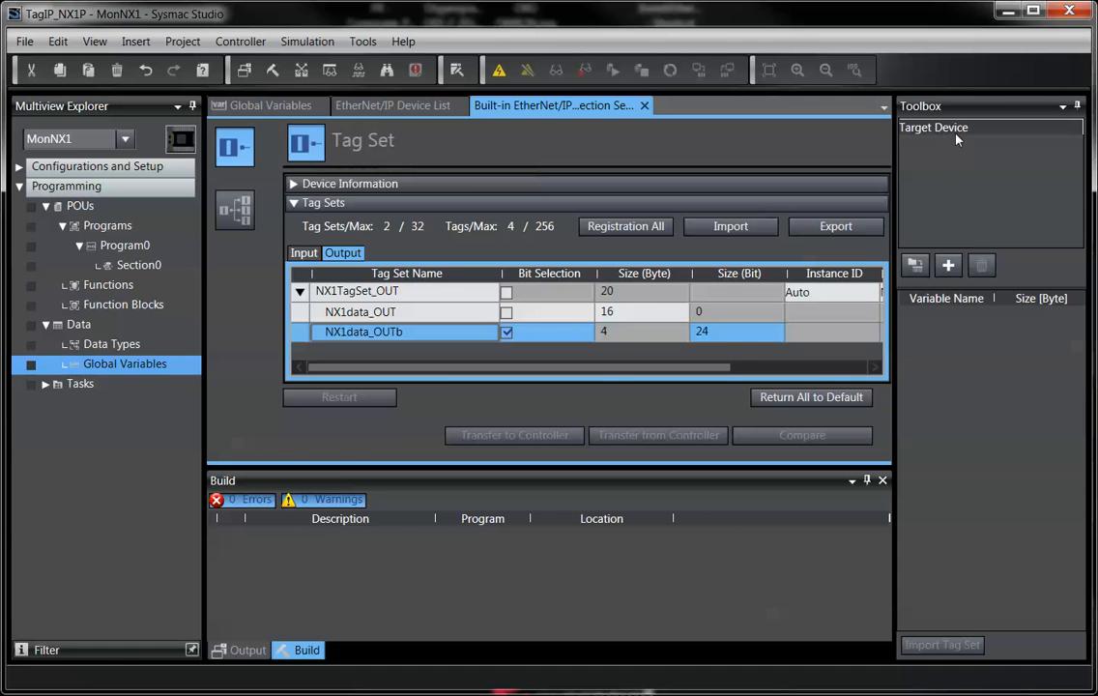
- Add a target device with node address 192.168.250.2, model NX1P2 and revision 2
click(948, 265)
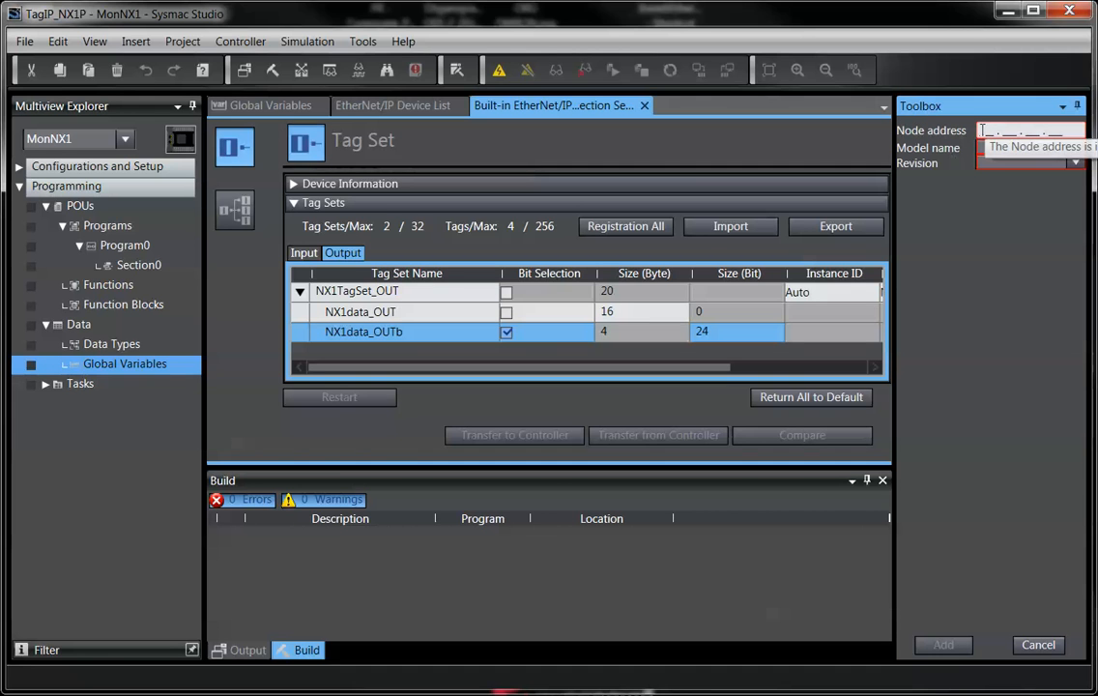
text(1)
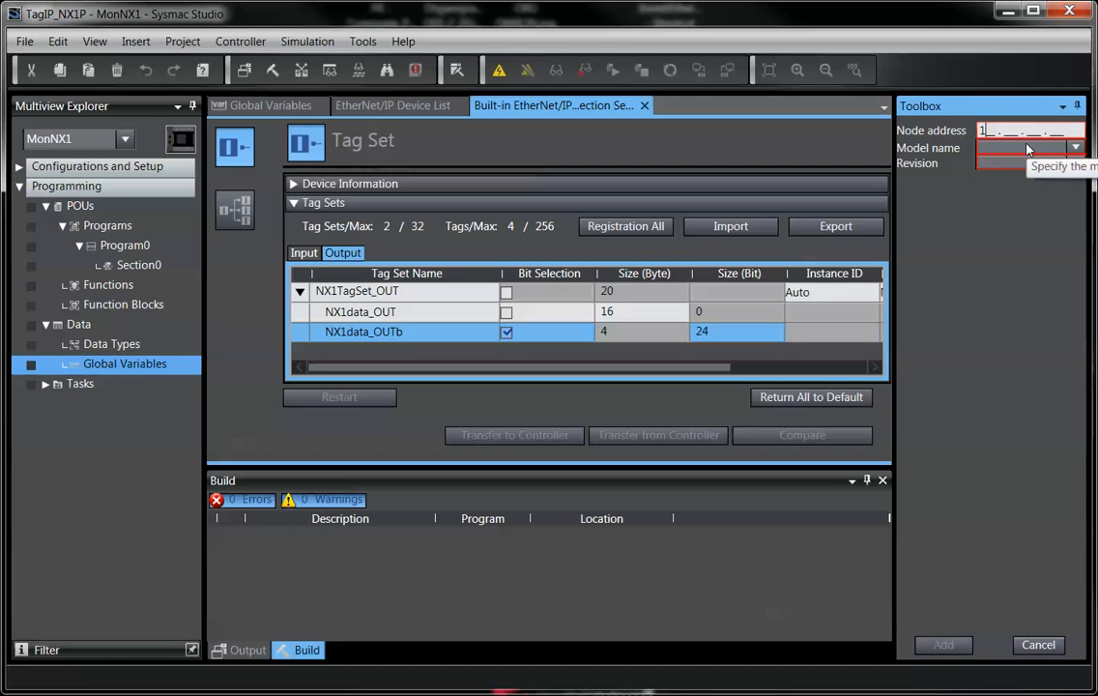
text(92 . 168 . 250 . 2)
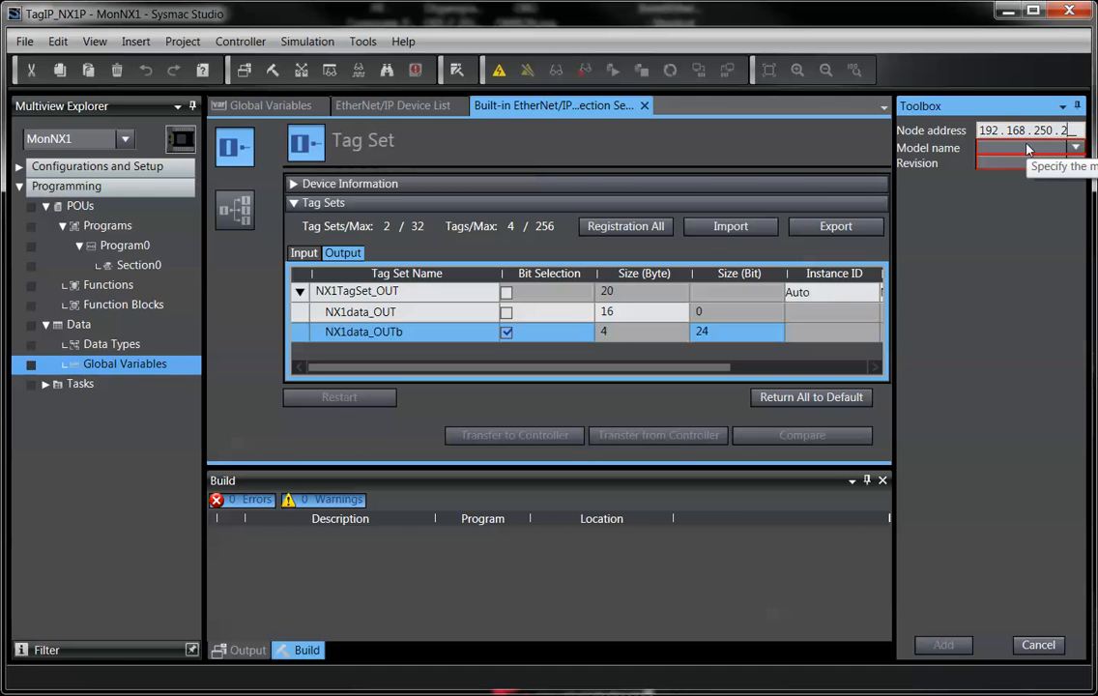
click(1075, 148)
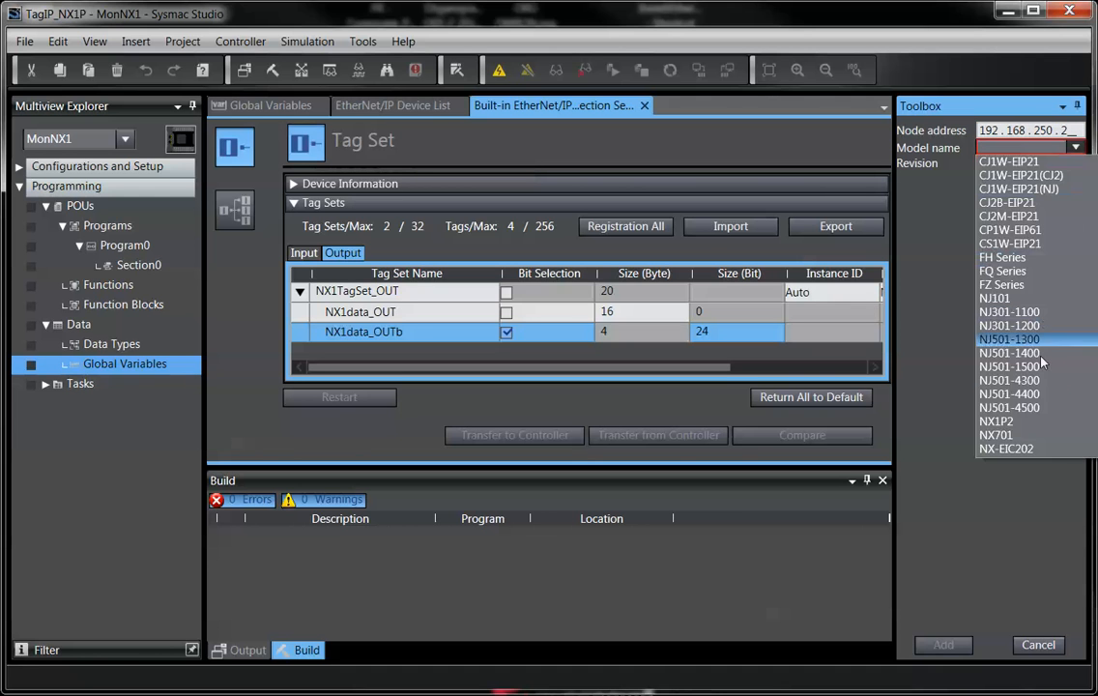
click(1042, 421)
click(1073, 163)
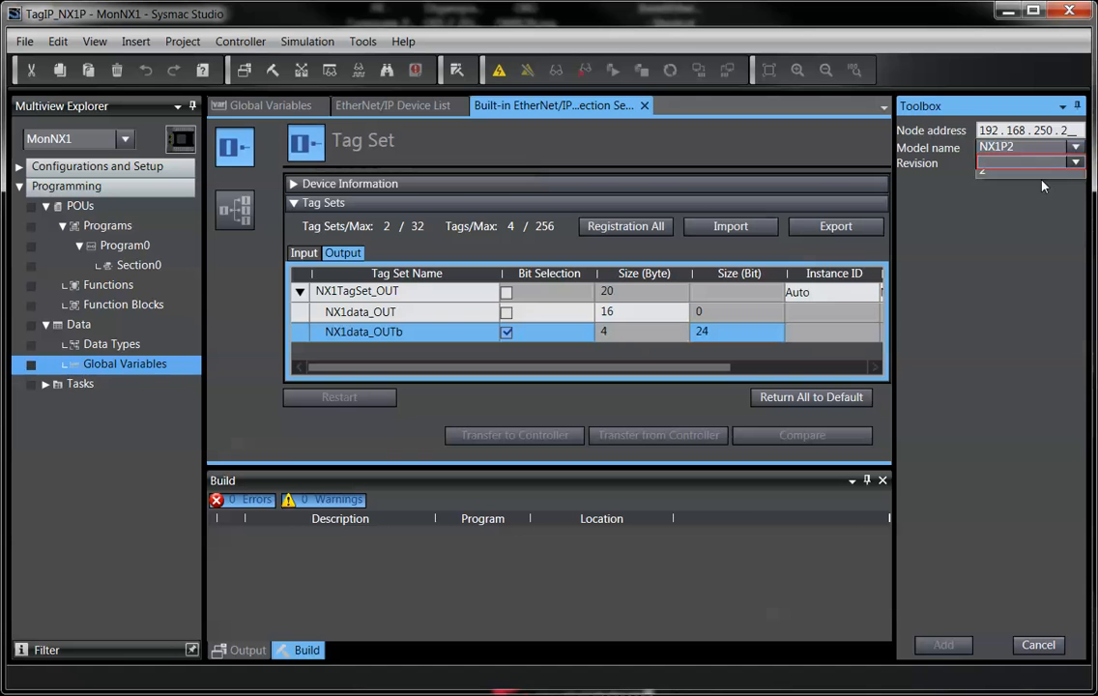
click(1059, 179)
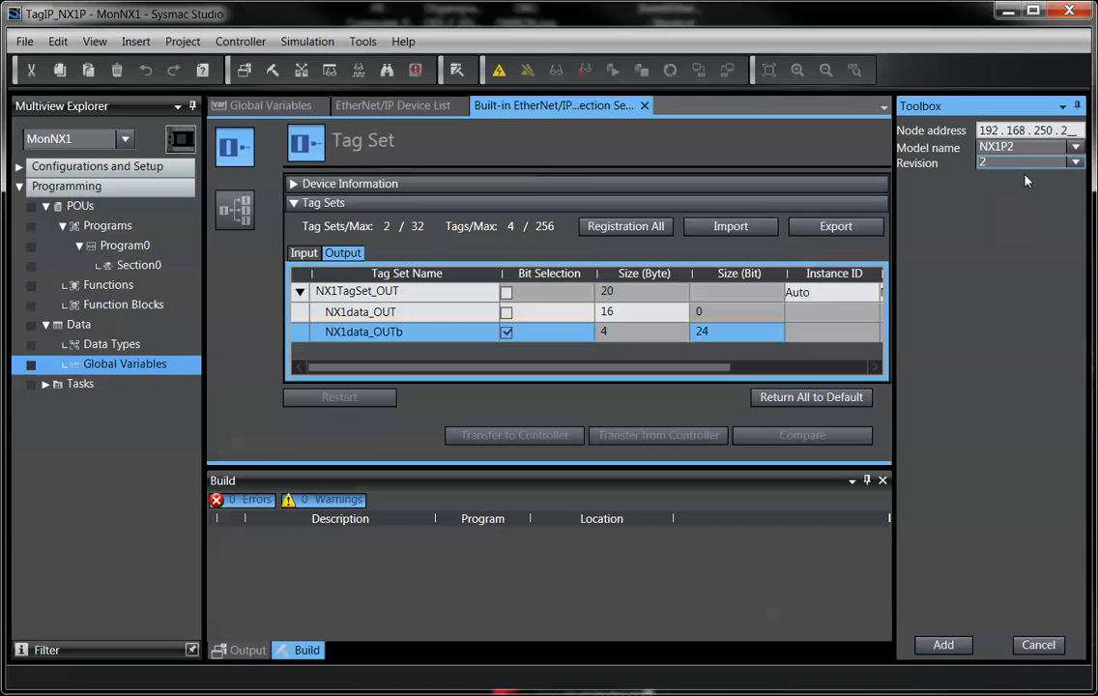
click(942, 645)
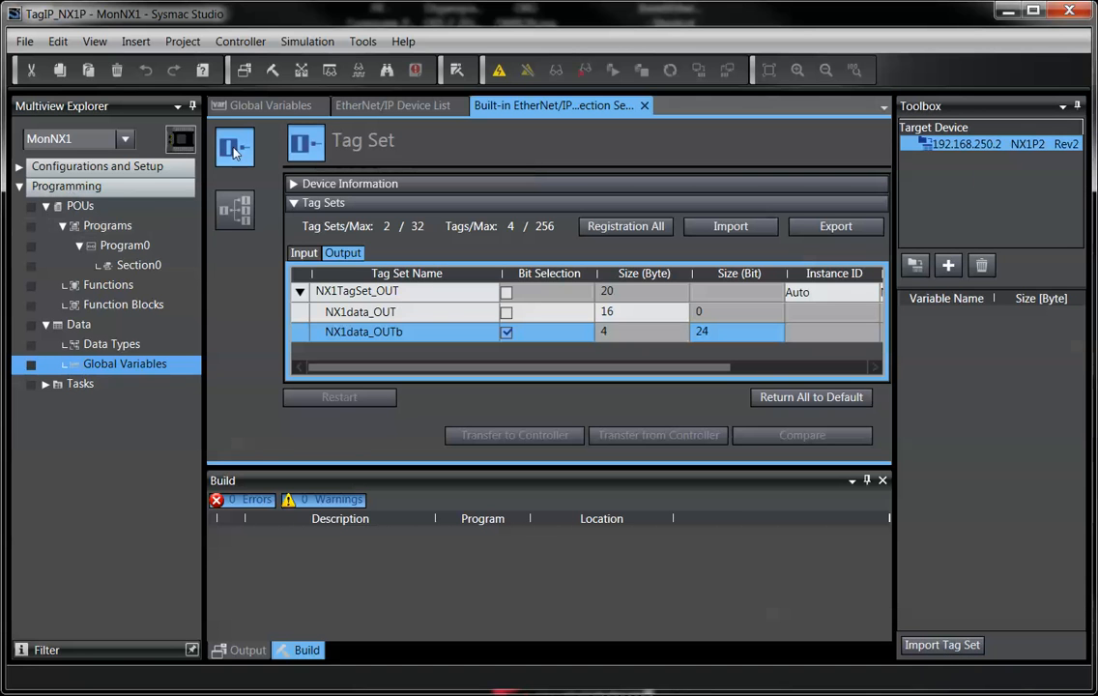
- Add a connection that uses 192.168.250.2 NX1P2 Rev 2 as its target device
click(235, 209)
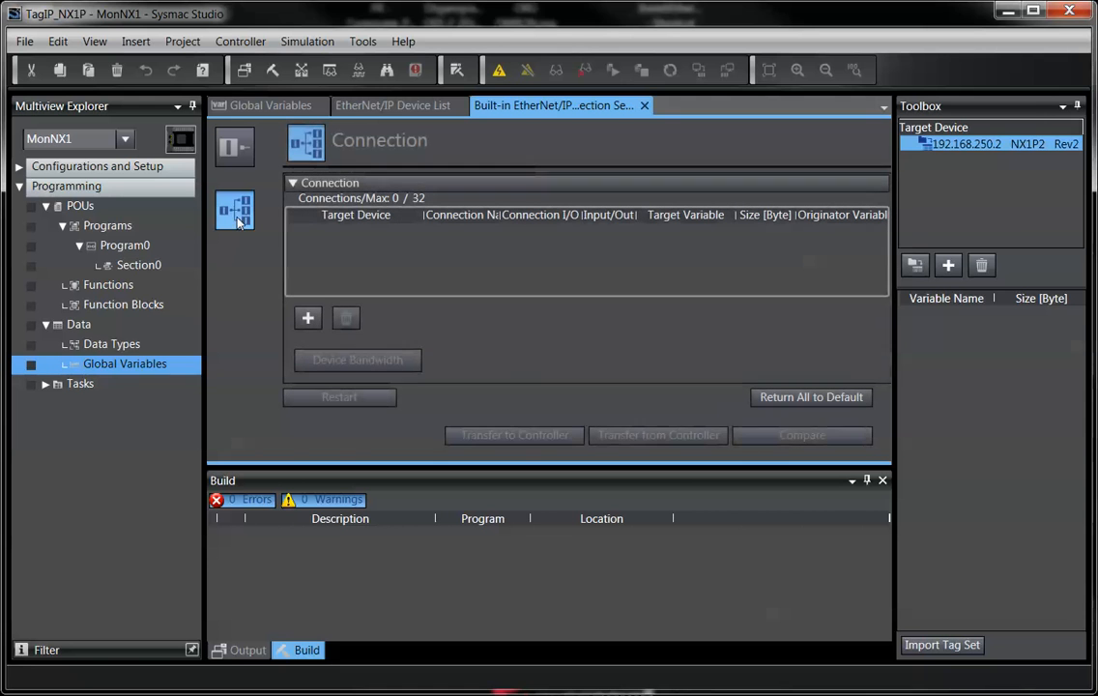
click(307, 319)
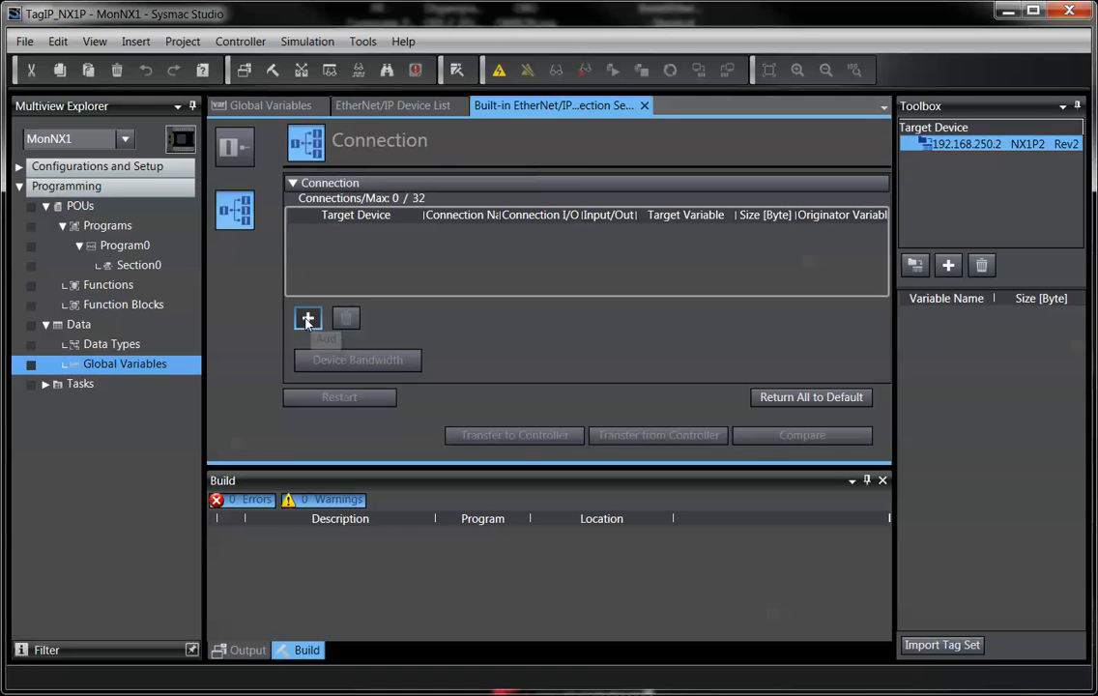
click(410, 235)
click(410, 234)
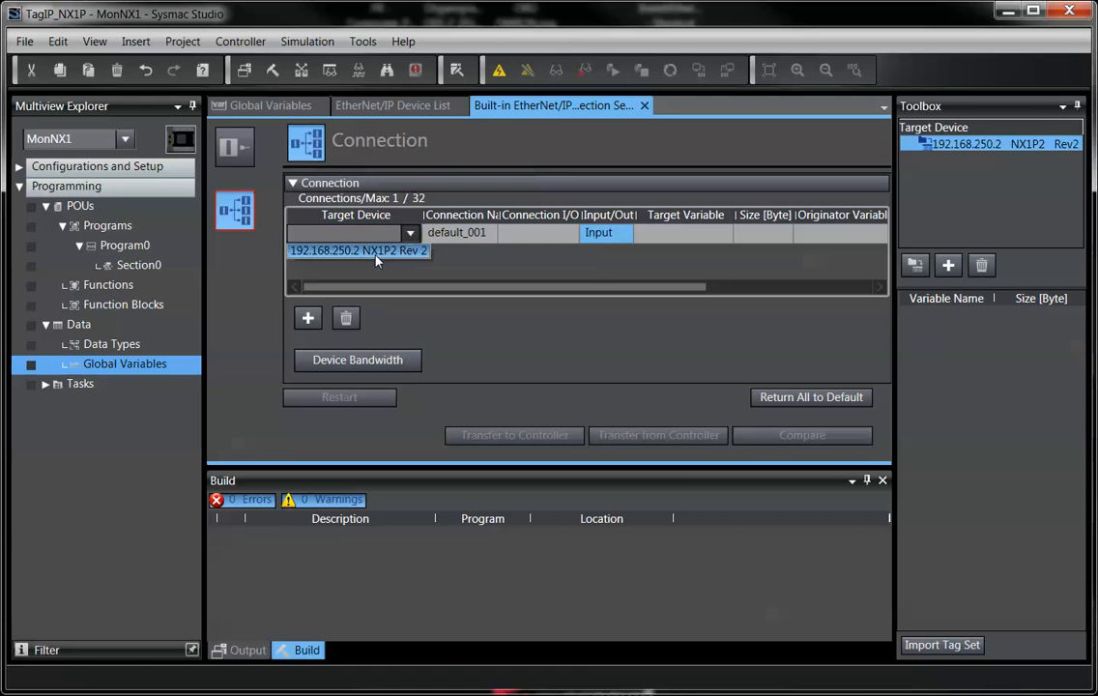
click(371, 251)
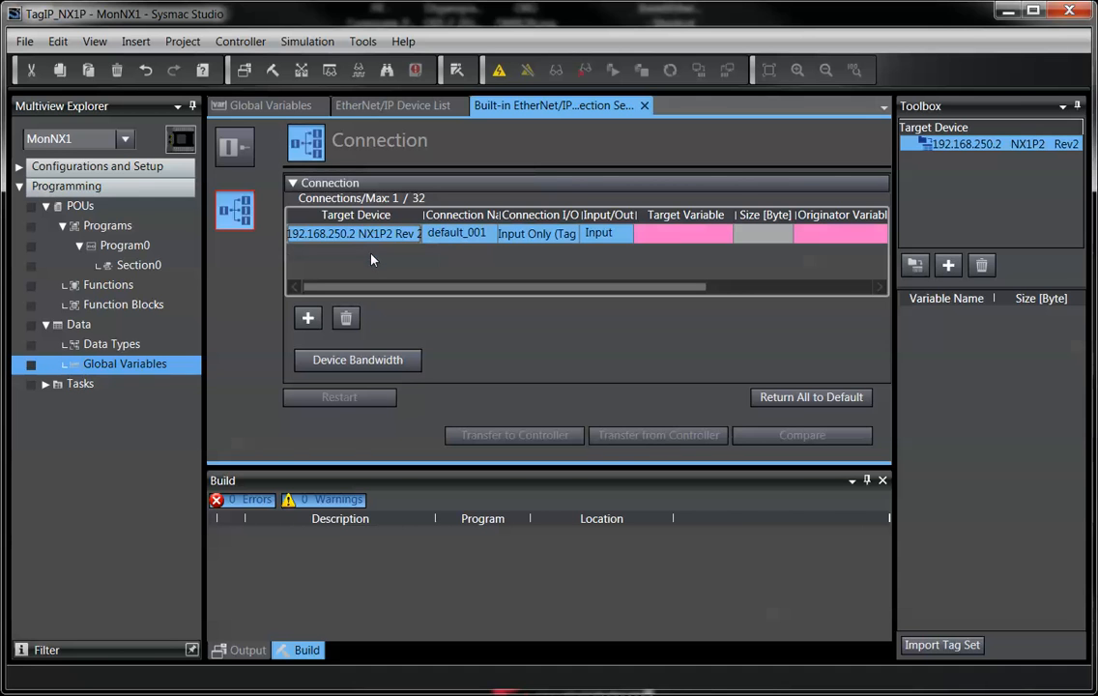
- Select NX1TagSet_IN as the originator variable of the new connection
click(814, 235)
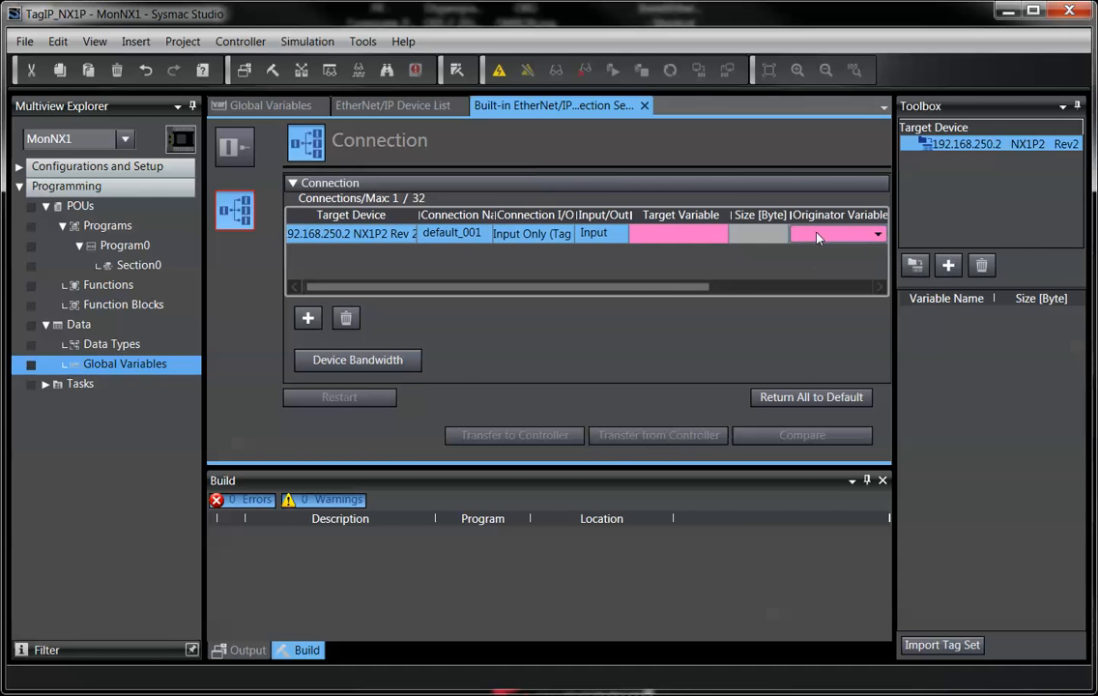
click(878, 235)
click(849, 253)
- Enter NX2TagSet_OUT as the target variable of the connection
click(651, 233)
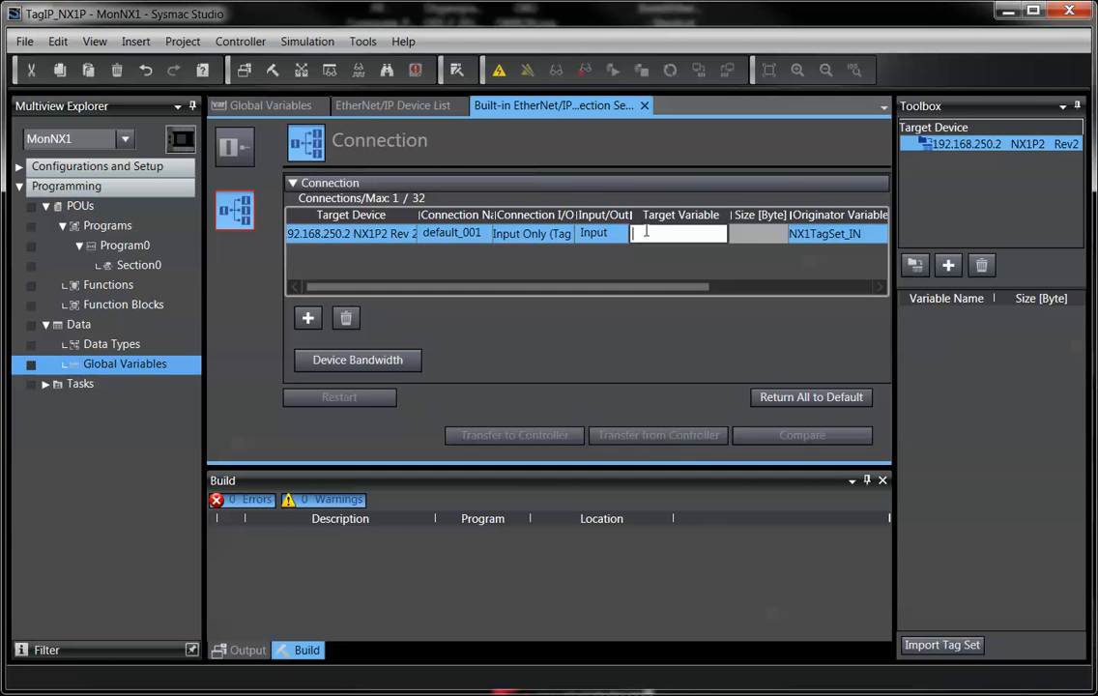
text(NX)
text(2TagSe)
text(t_IN)
key(BackSpace)
key(BackSpace)
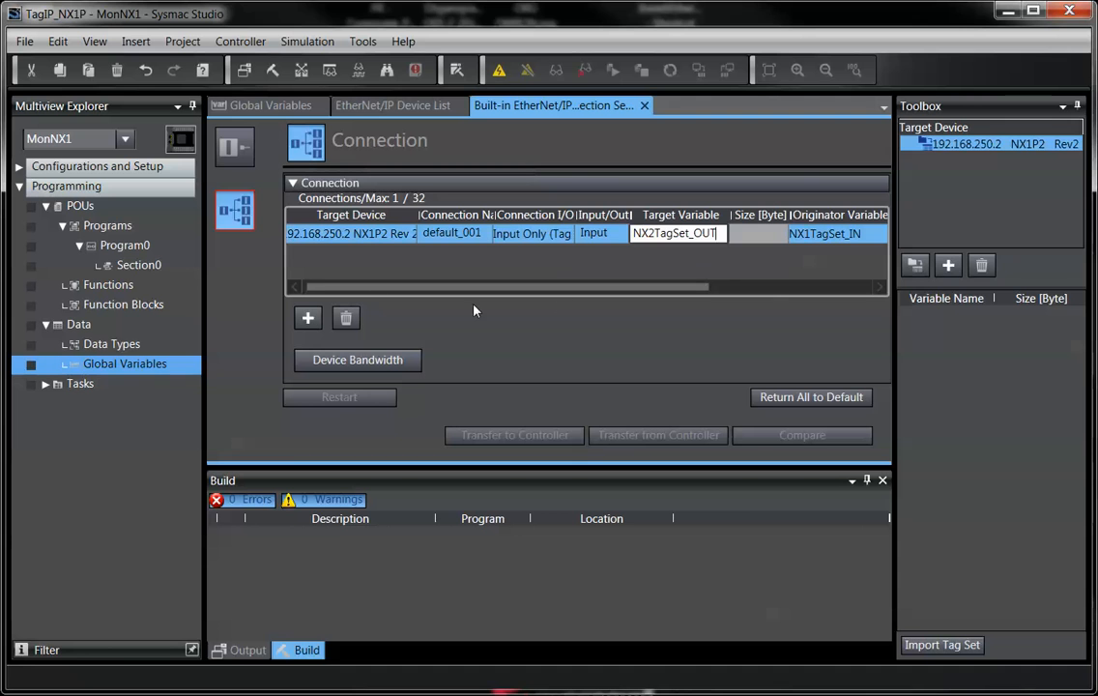
key(Return)
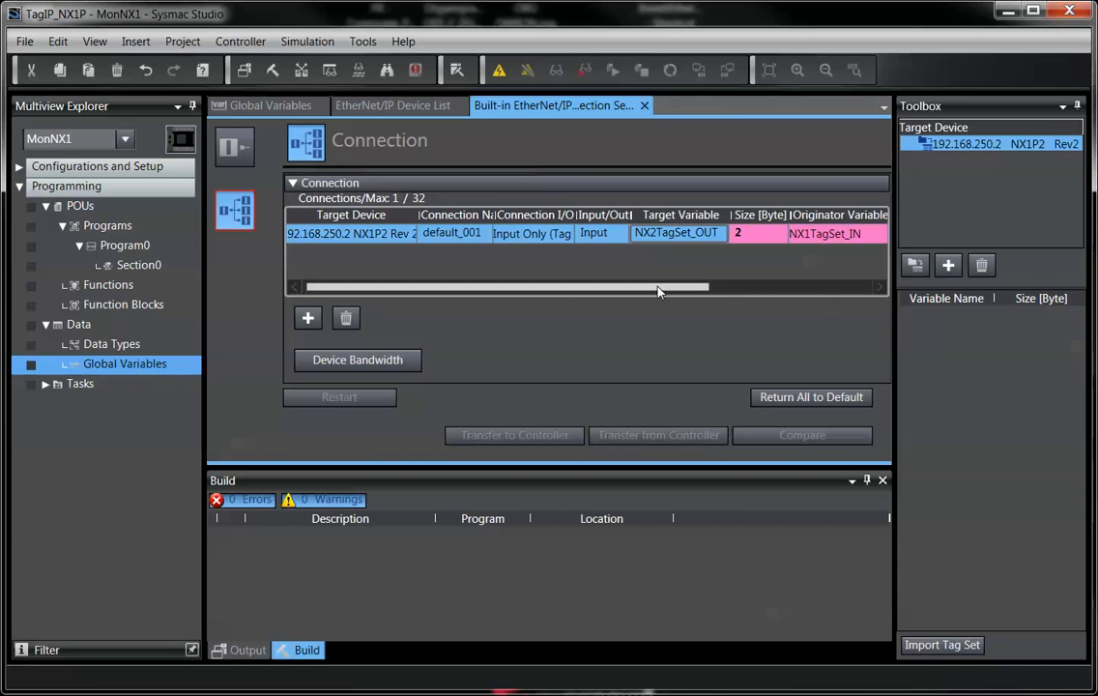
- Set the target variable size of the connection to 20 bytes to match the originator variable
drag(657, 291, 798, 298)
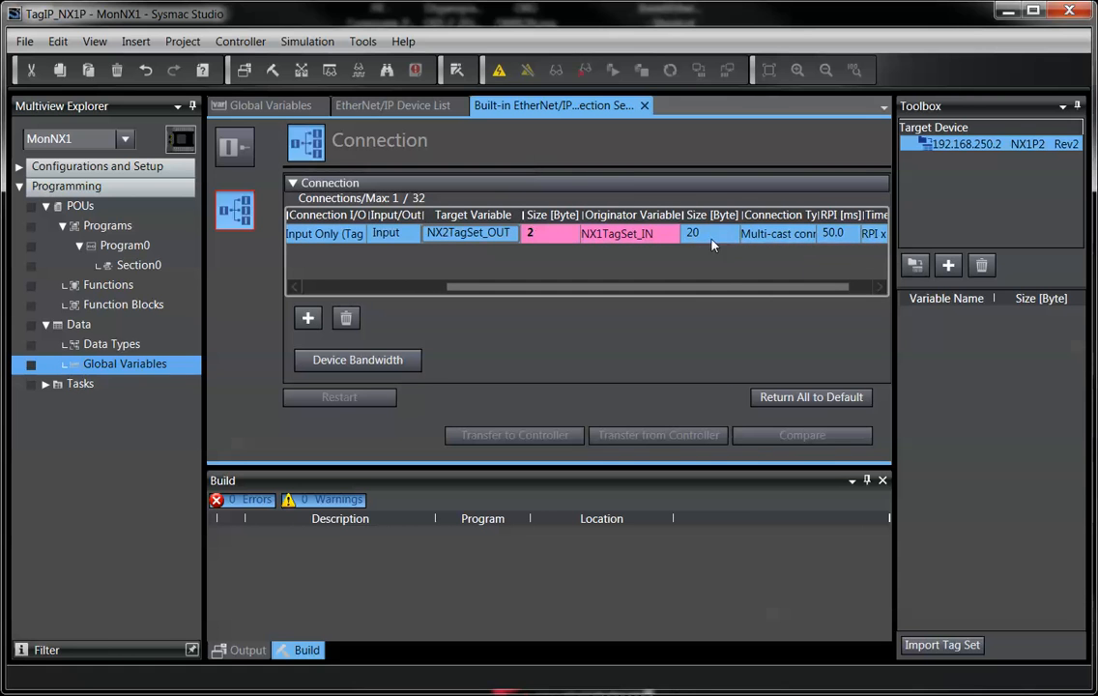
click(544, 238)
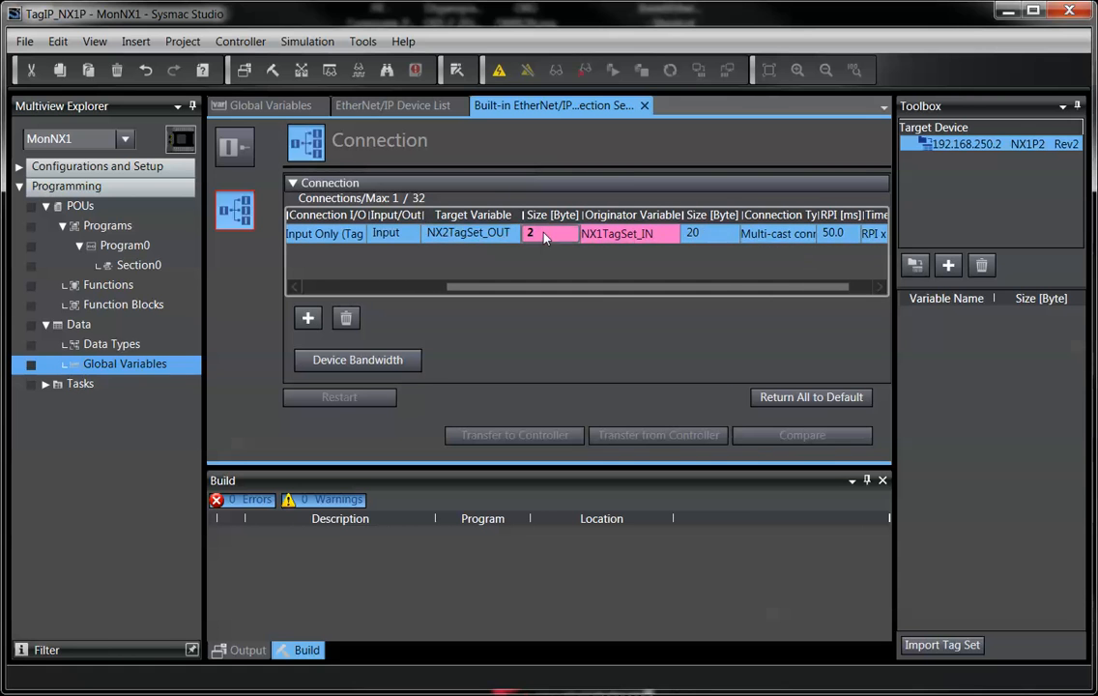
text(20)
key(Return)
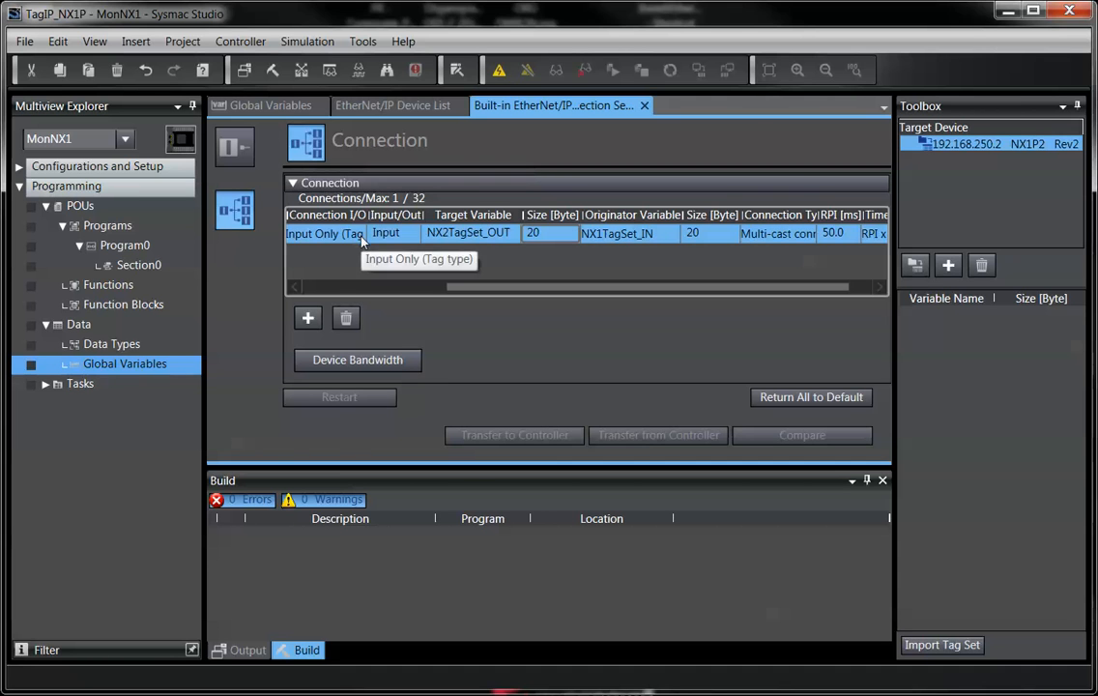
- Transfer the connection settings to the MonNX1 controller in an online session and return offline
click(499, 68)
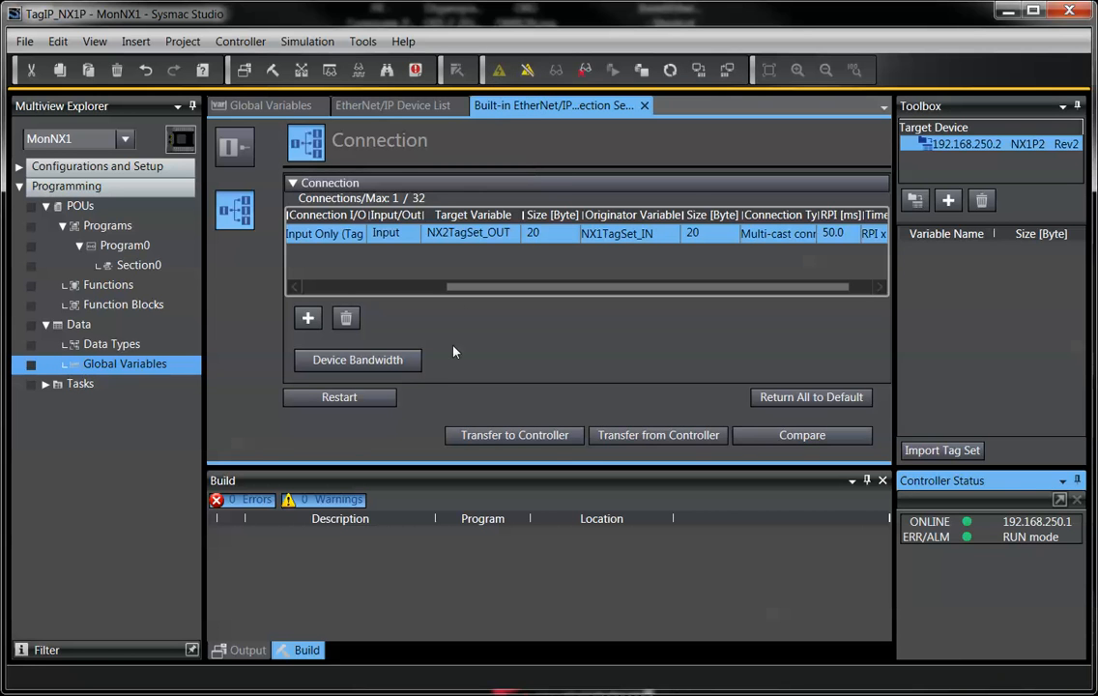
click(541, 440)
click(543, 394)
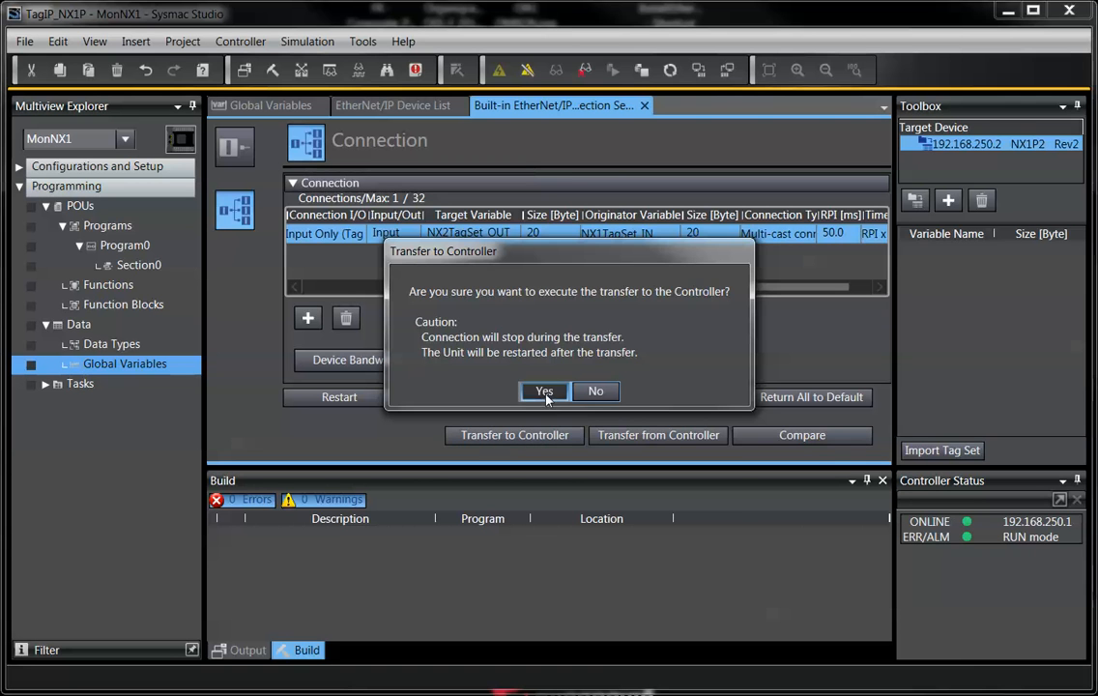
click(542, 350)
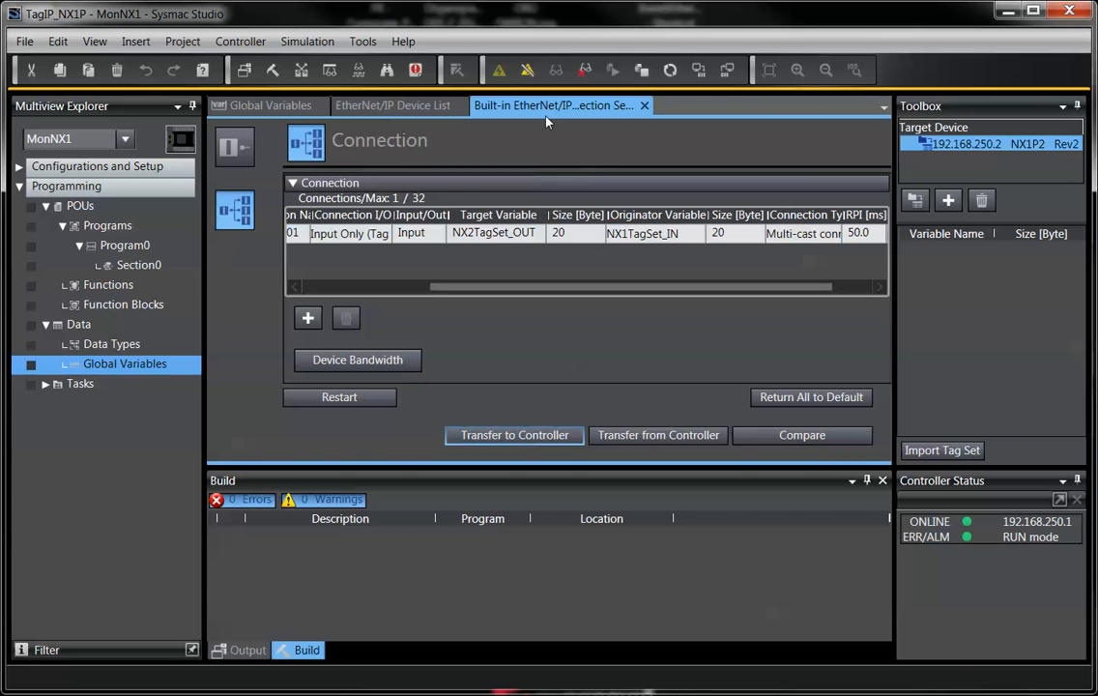
click(527, 70)
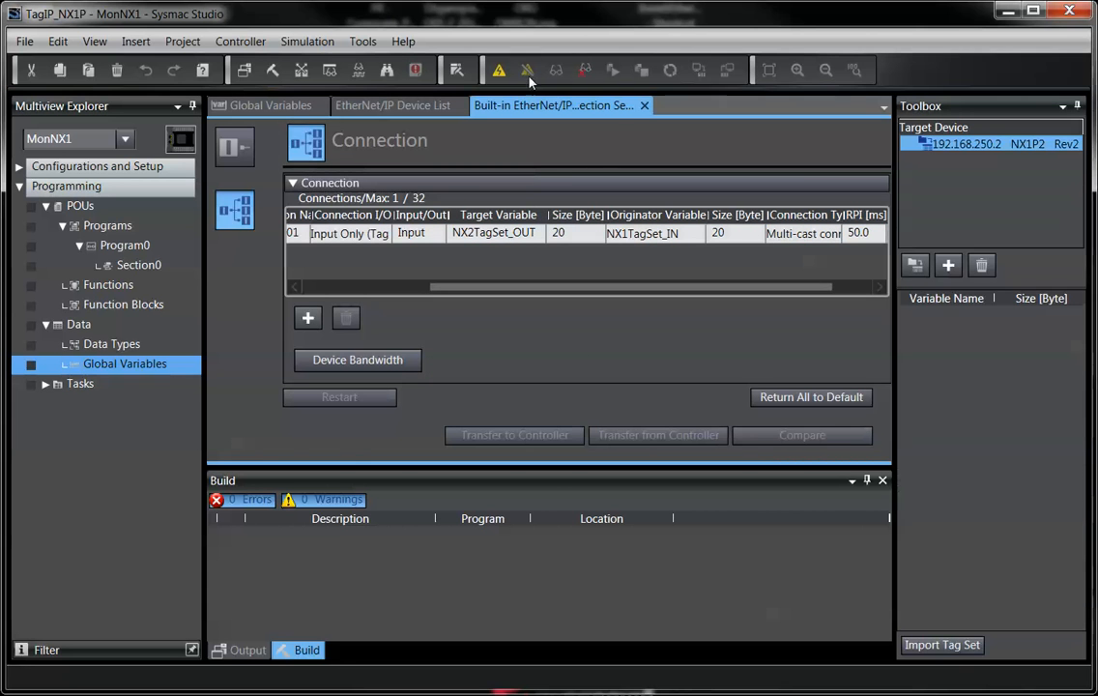
- Add a second controller to the project as an NX1P2-1040DT1 device, version 1.14
click(183, 139)
click(207, 145)
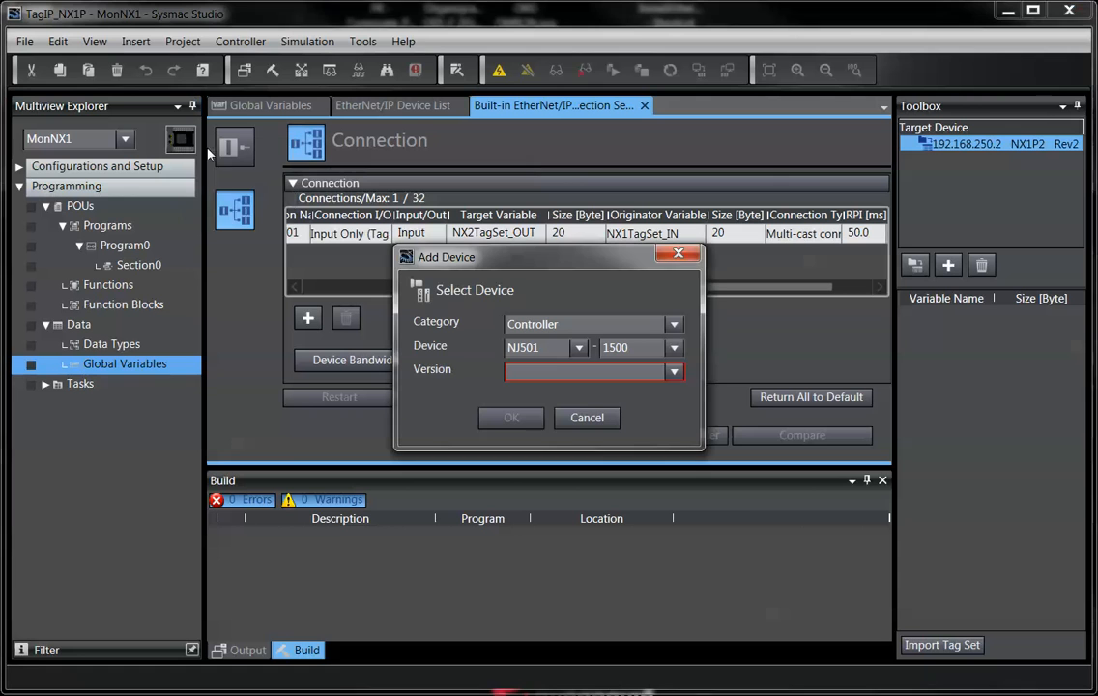
click(578, 347)
click(558, 407)
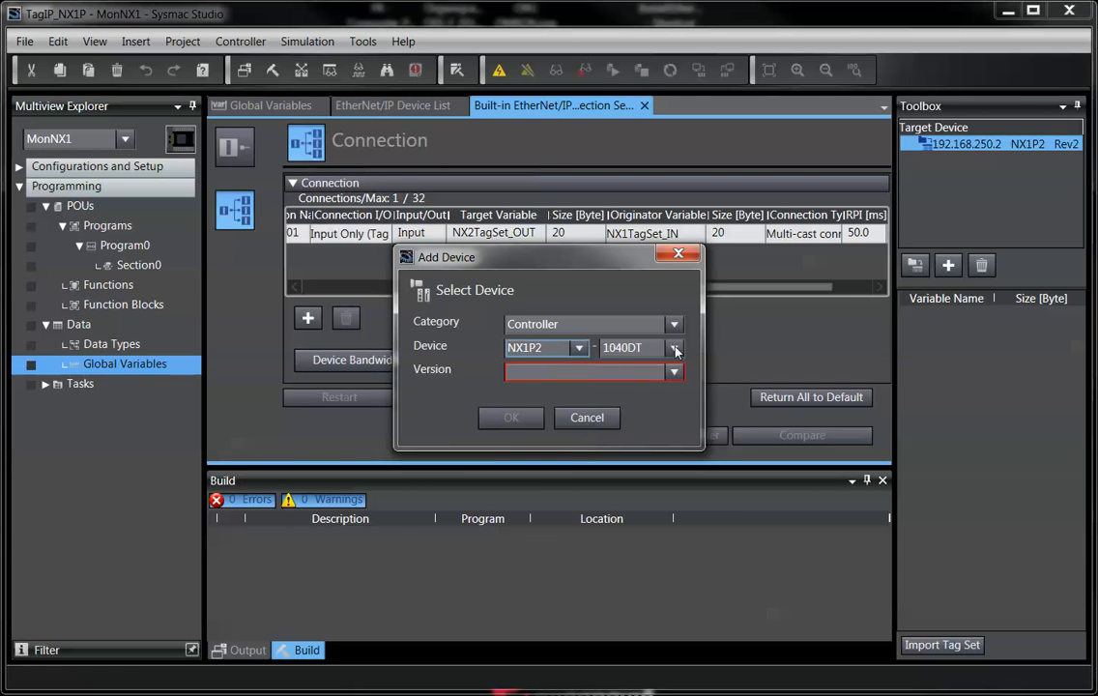
click(674, 347)
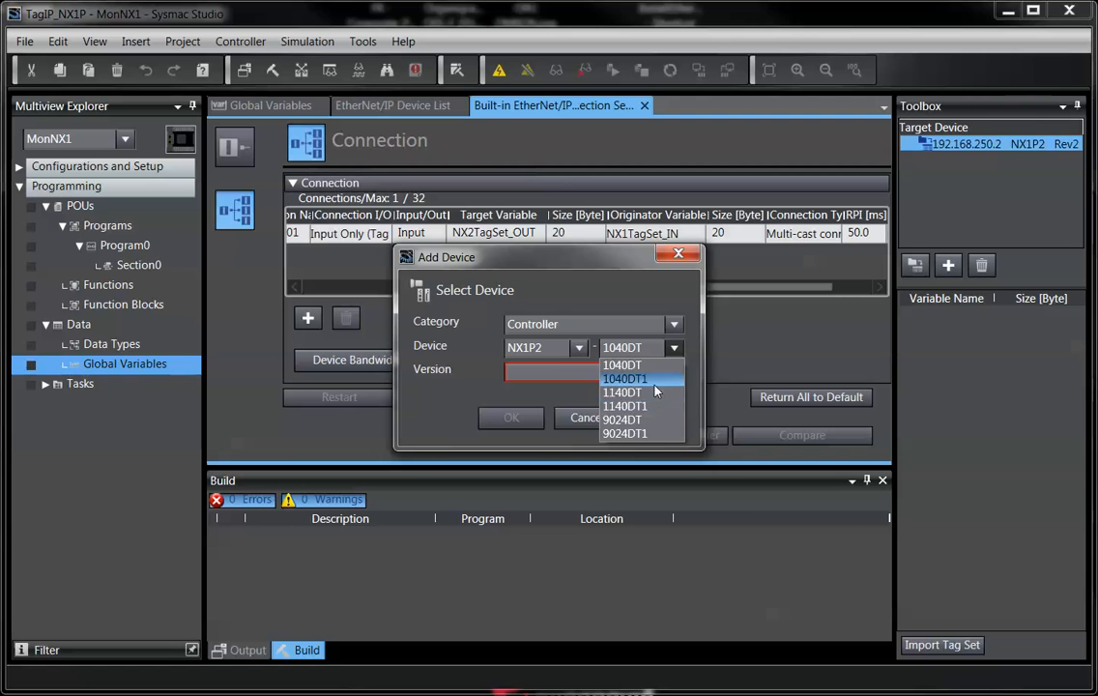
click(624, 378)
click(674, 372)
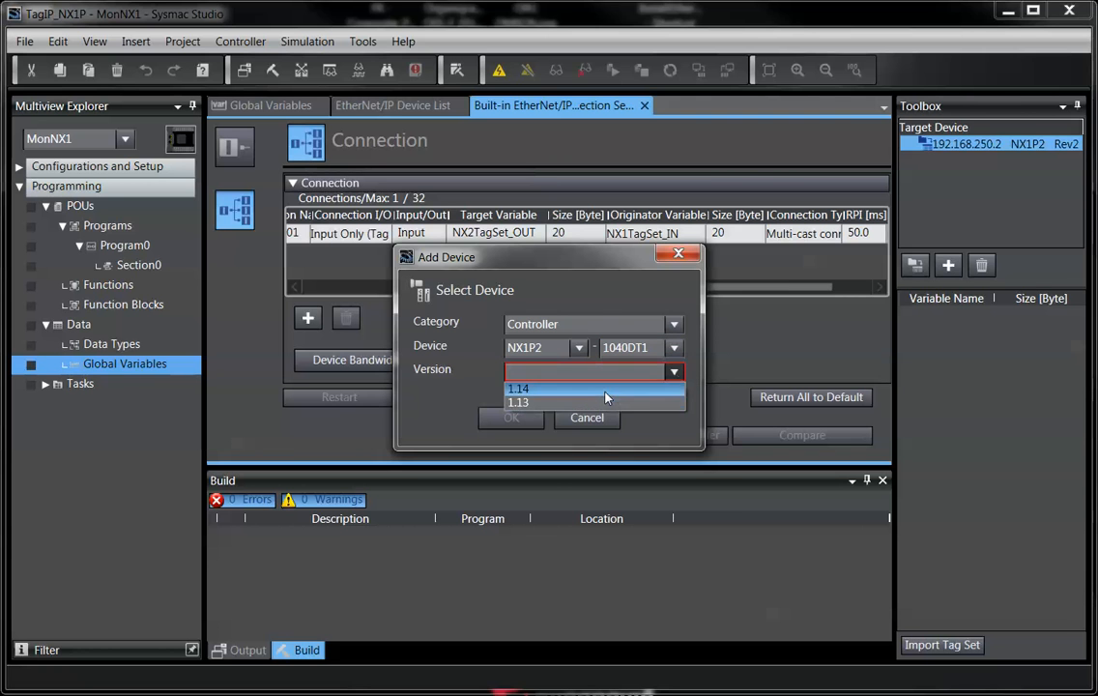
click(604, 389)
click(511, 418)
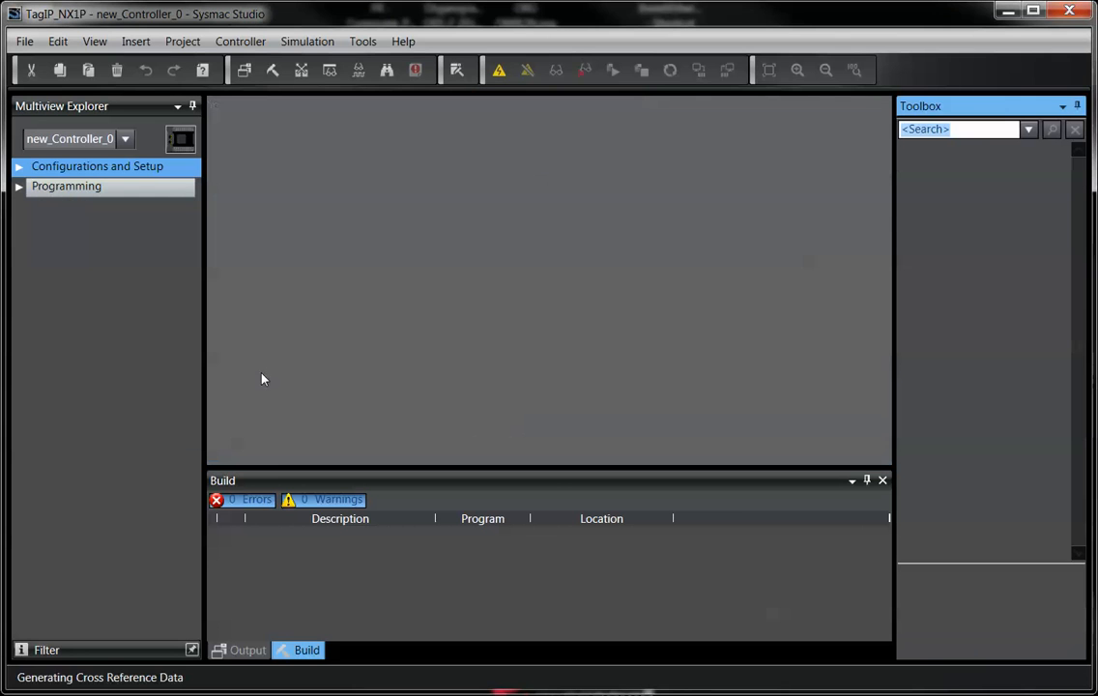
- Rename the newly added controller to MonNX2
click(181, 139)
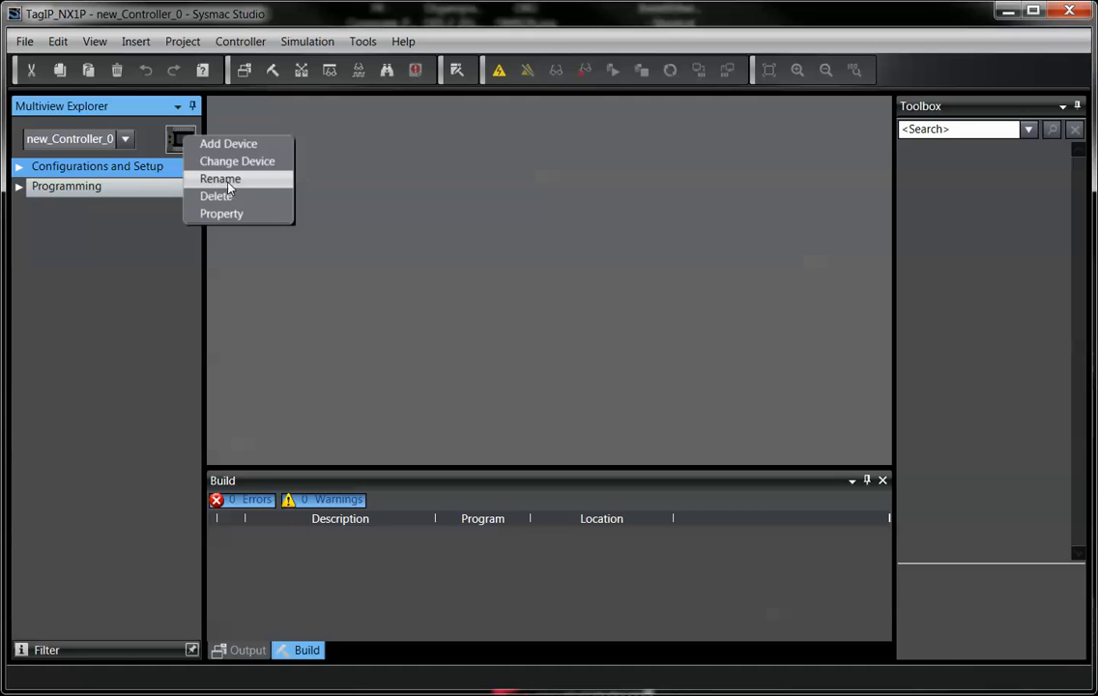
click(228, 180)
text(M)
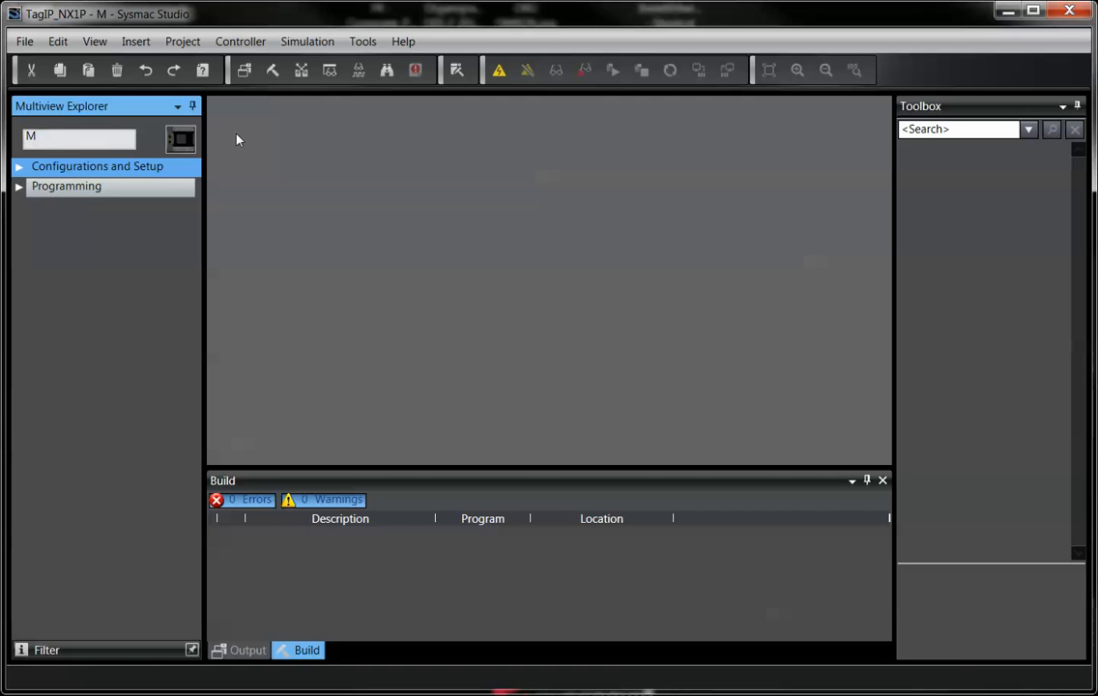
text(onNX2)
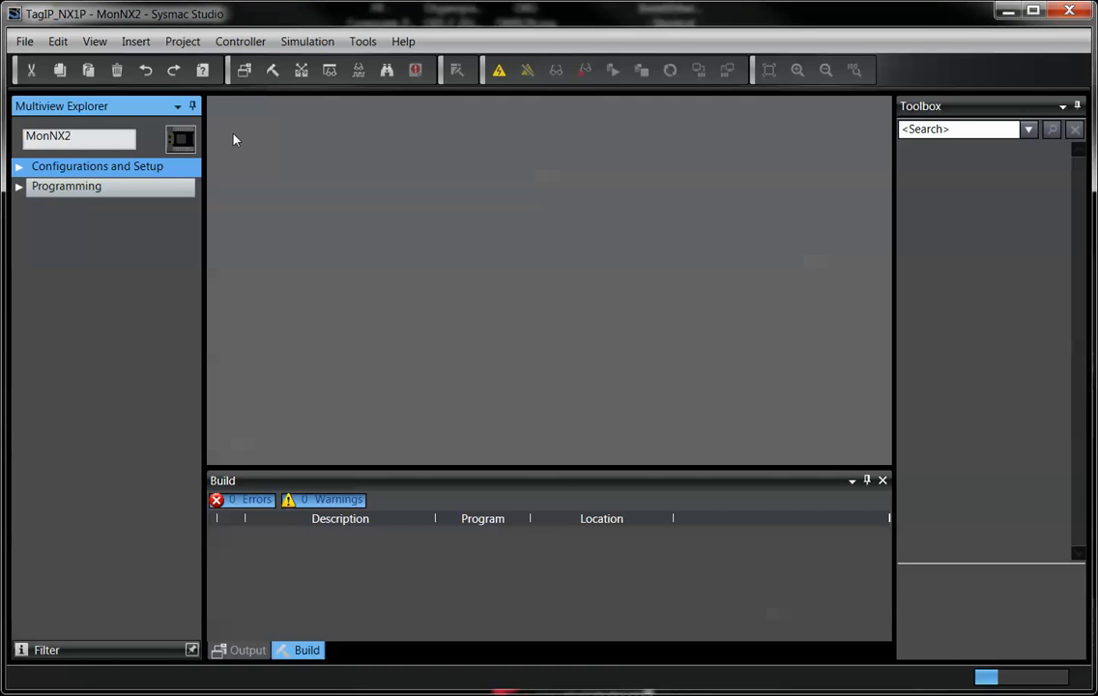
key(Return)
- Open the Global Variables table in MonNX2's programming data
click(18, 187)
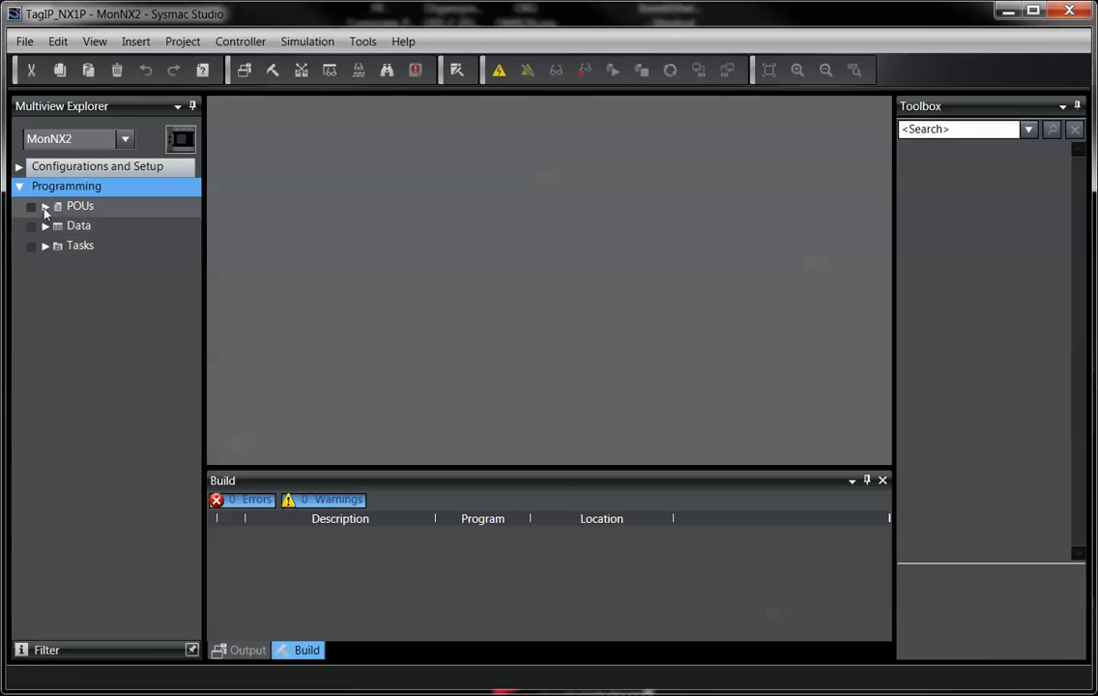
click(45, 206)
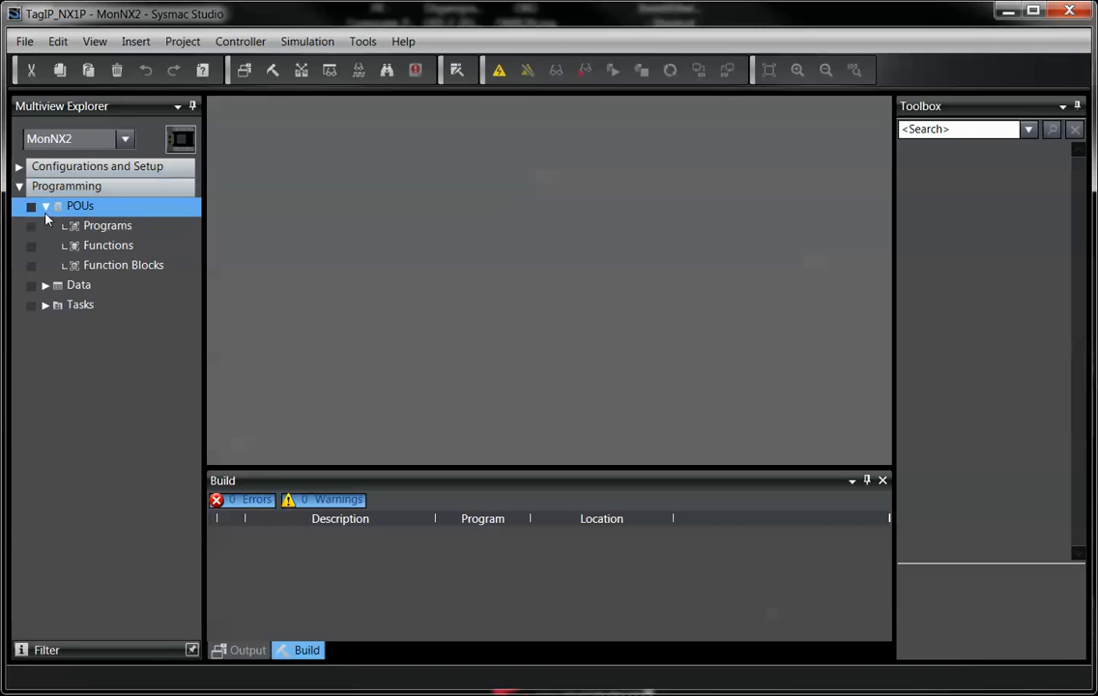
click(46, 284)
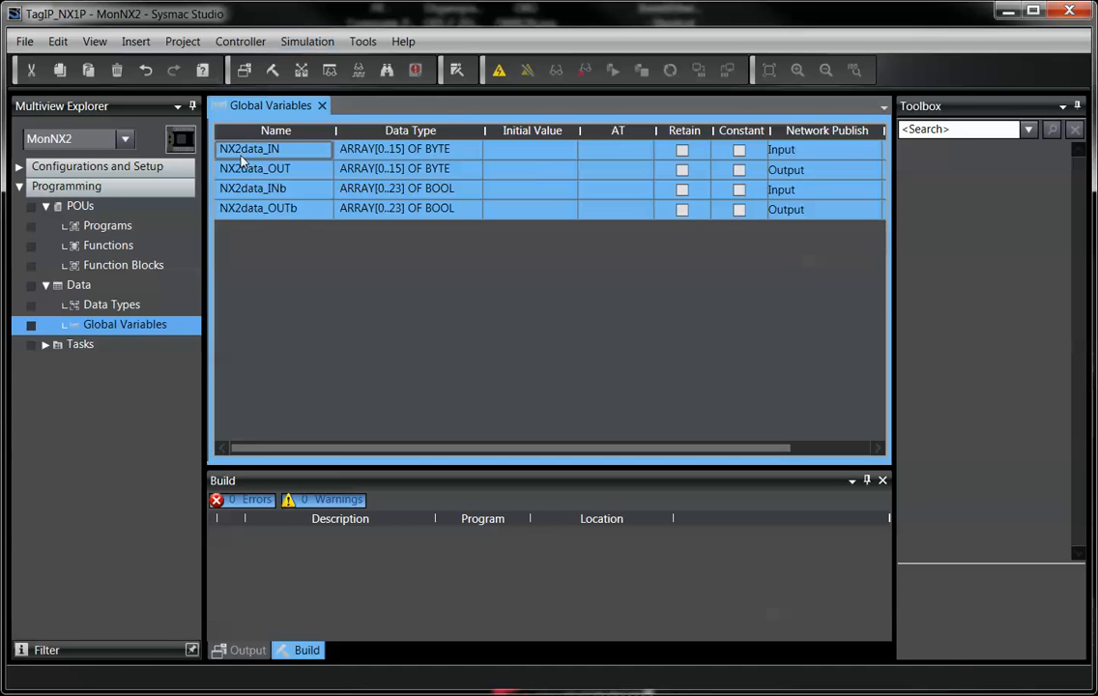
- Set the fixed IP address of MonNX2's built-in EtherNet/IP port to 192.168.250.2
click(19, 167)
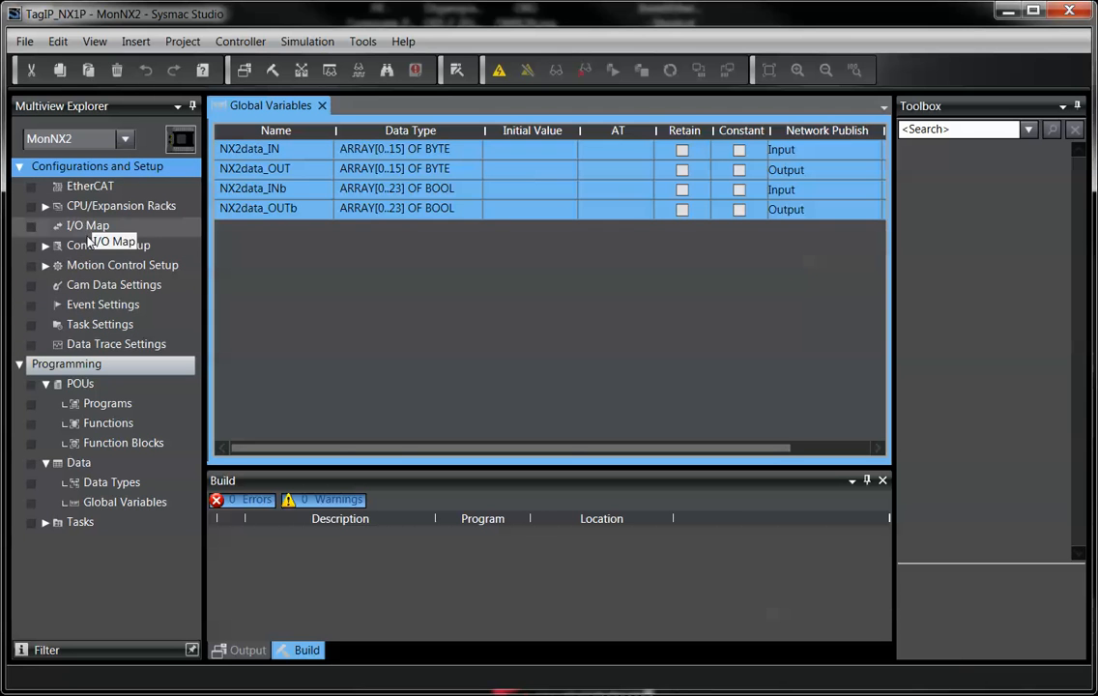
click(45, 245)
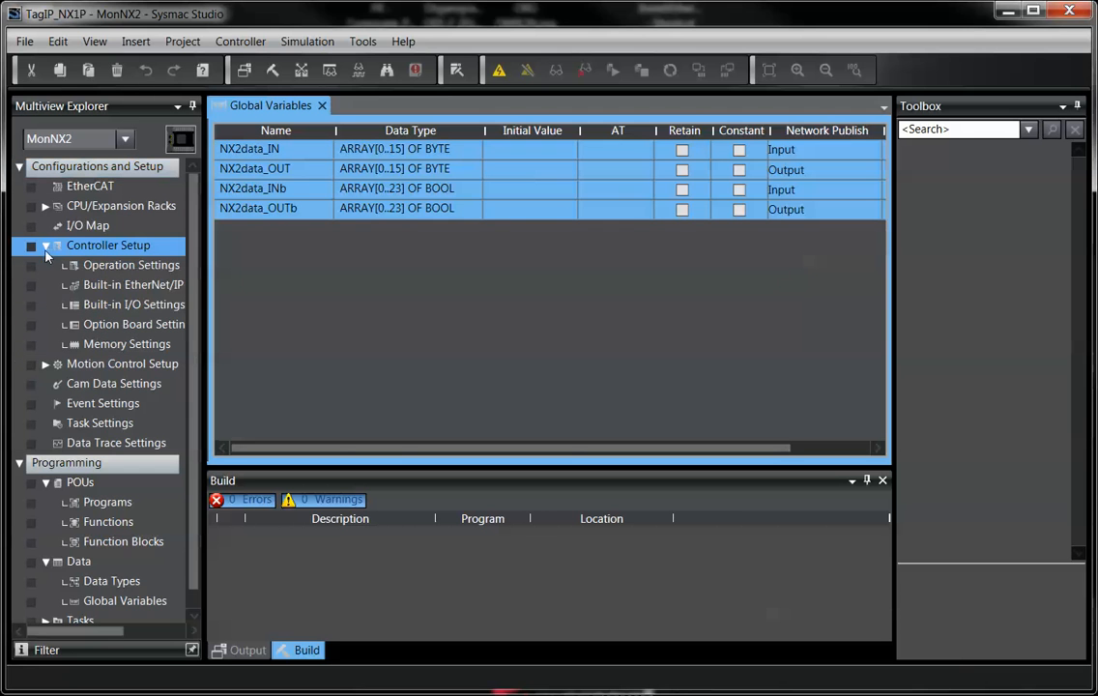
double_click(133, 285)
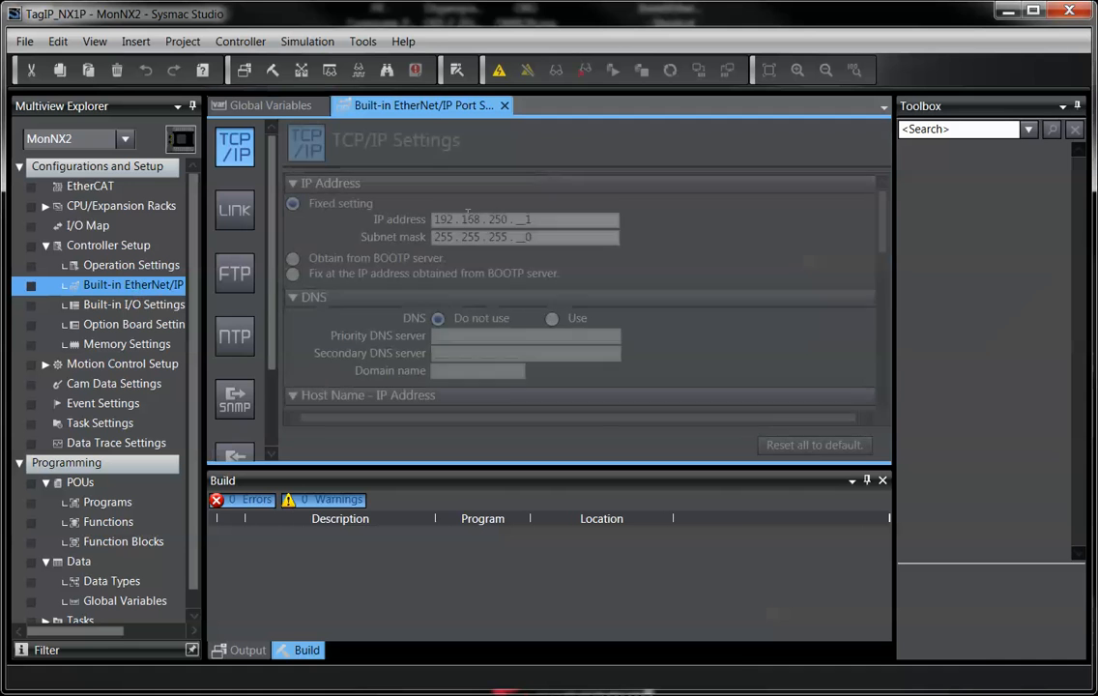
drag(540, 220, 522, 220)
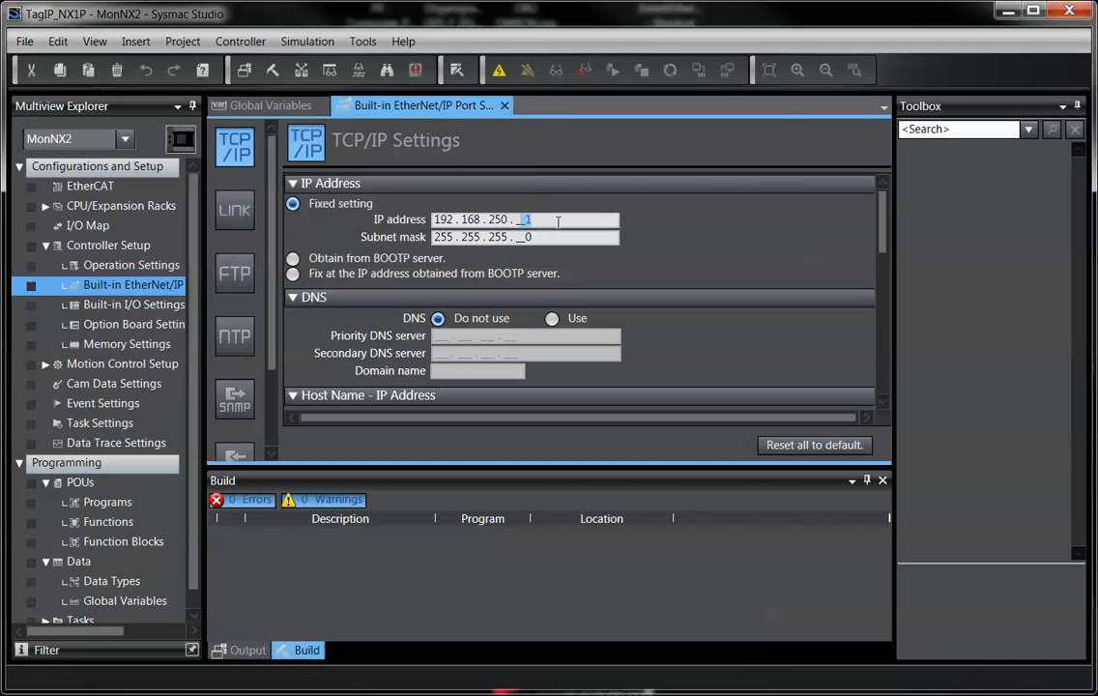
click(546, 221)
- Rebuild the MonNX2 controller's programs
click(180, 43)
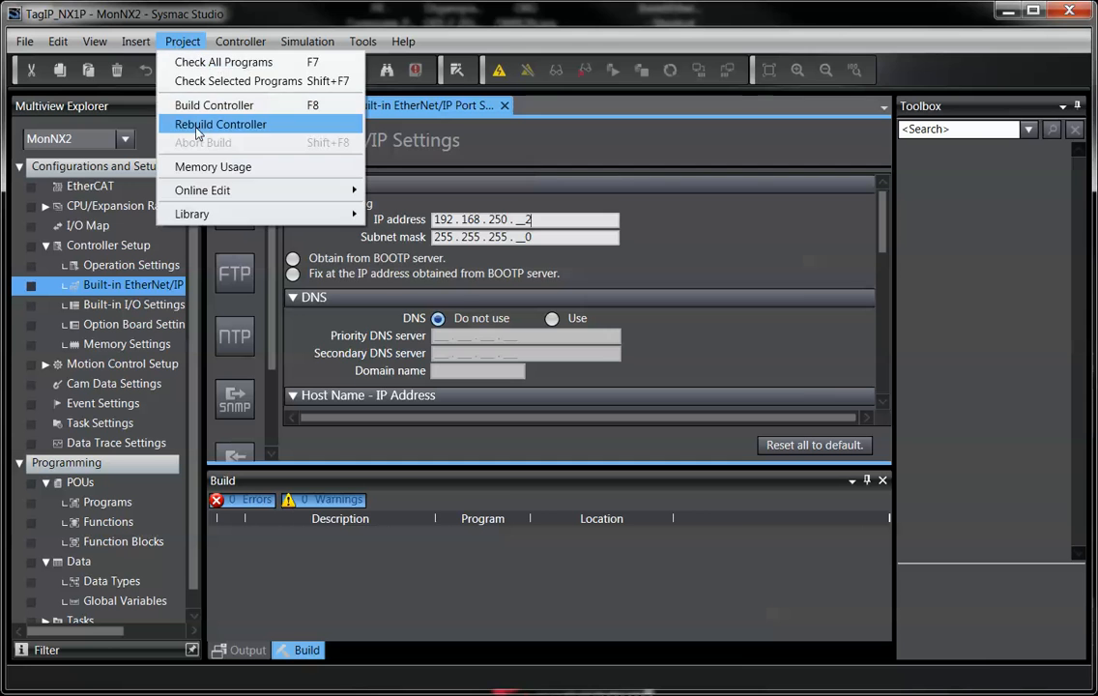
click(220, 125)
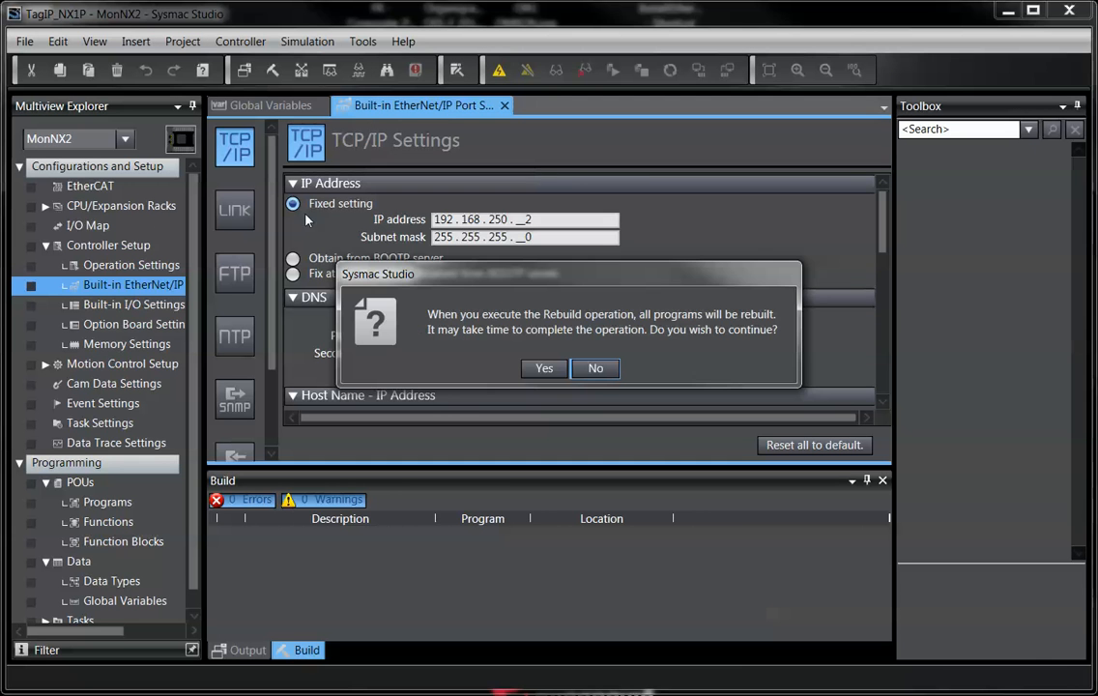
click(545, 366)
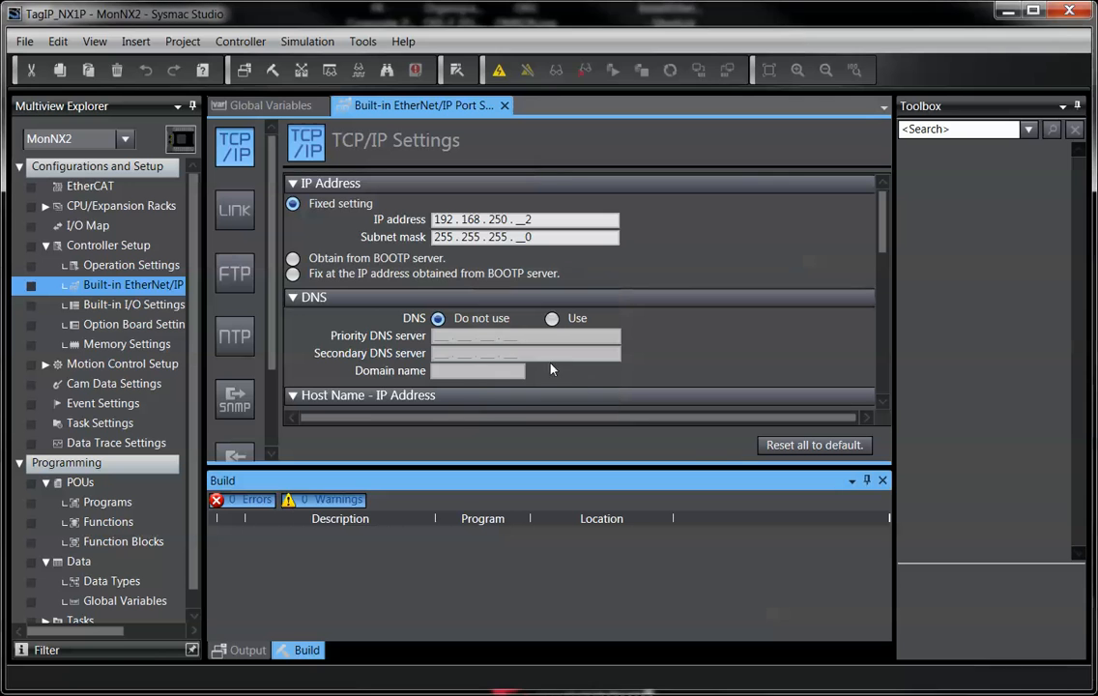
- Set MonNX2's communications to an Ethernet connection via a hub at 192.168.250.2 and run the Ethernet communications test
click(240, 42)
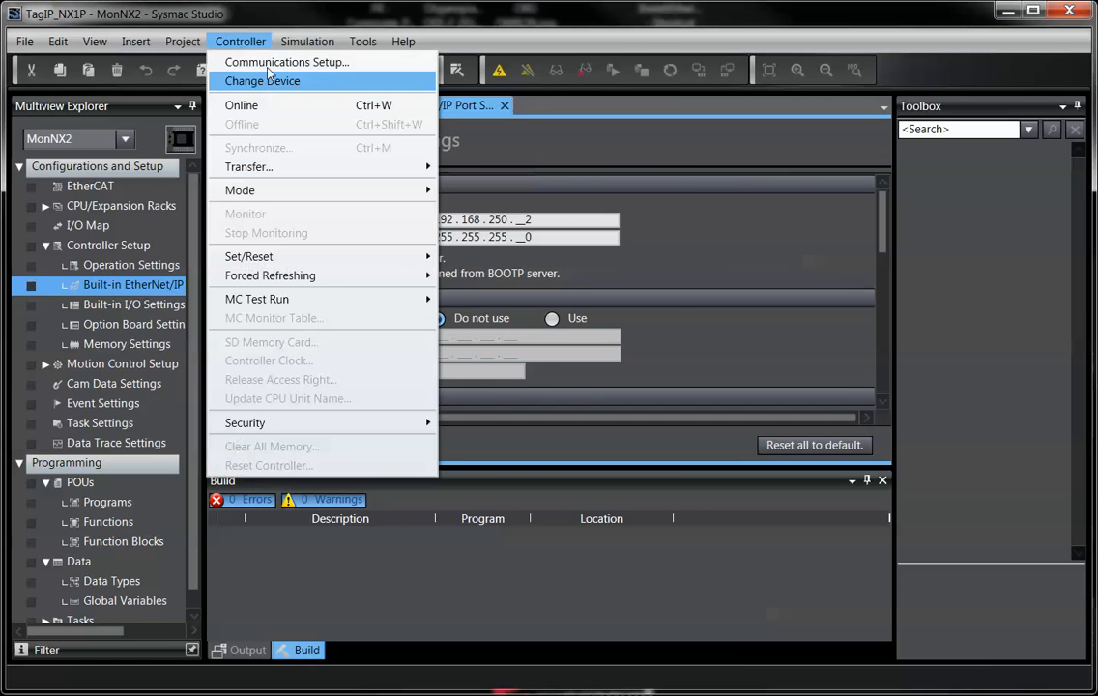
click(269, 64)
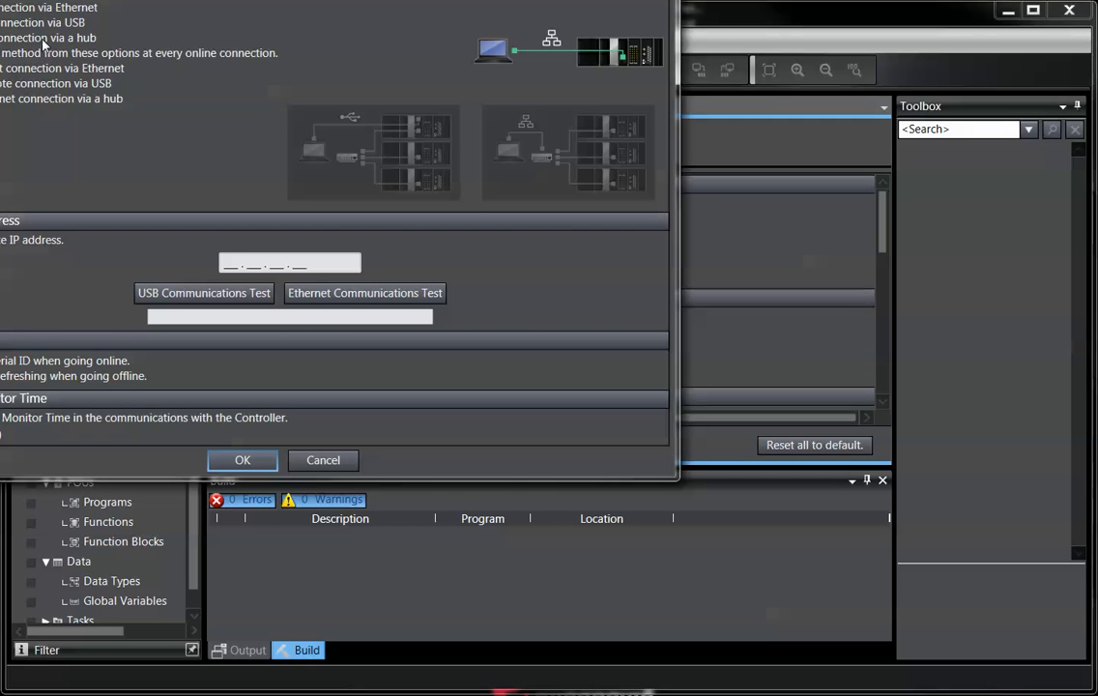
click(234, 257)
text(1)
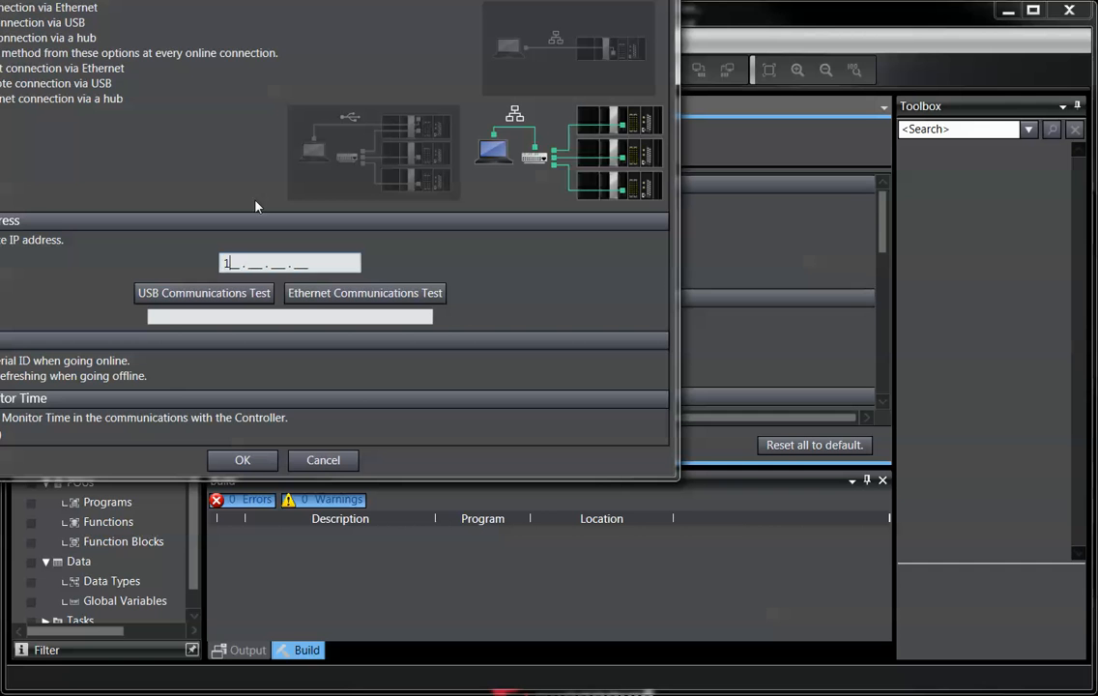
text(92 . 168 . 250 . 2)
click(358, 294)
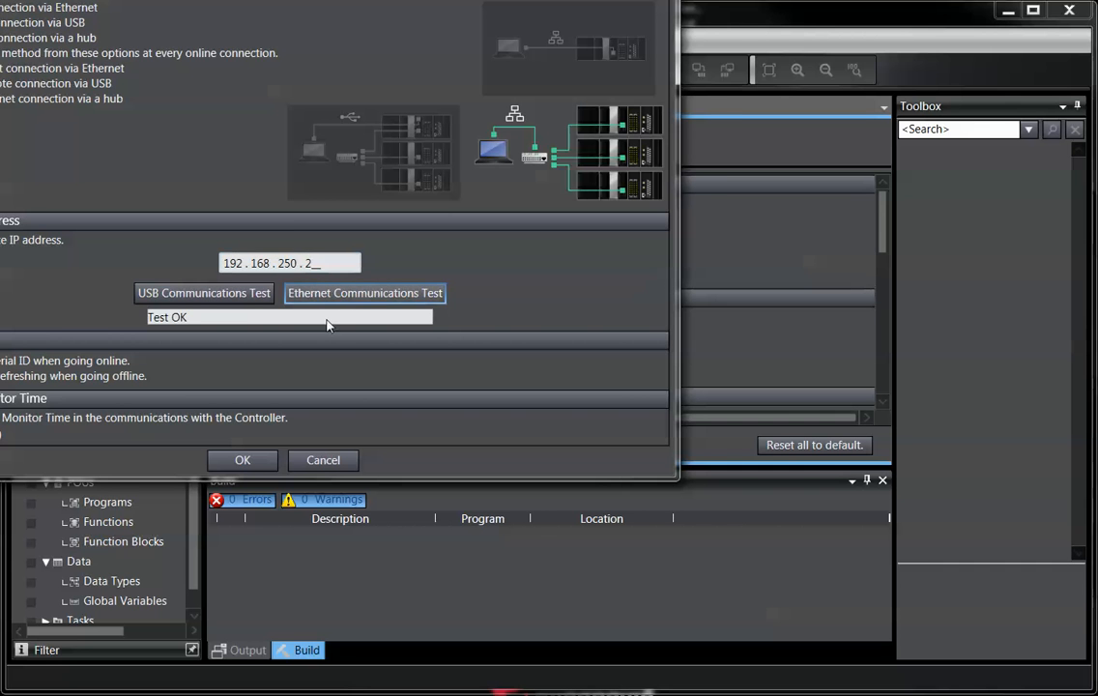
click(253, 463)
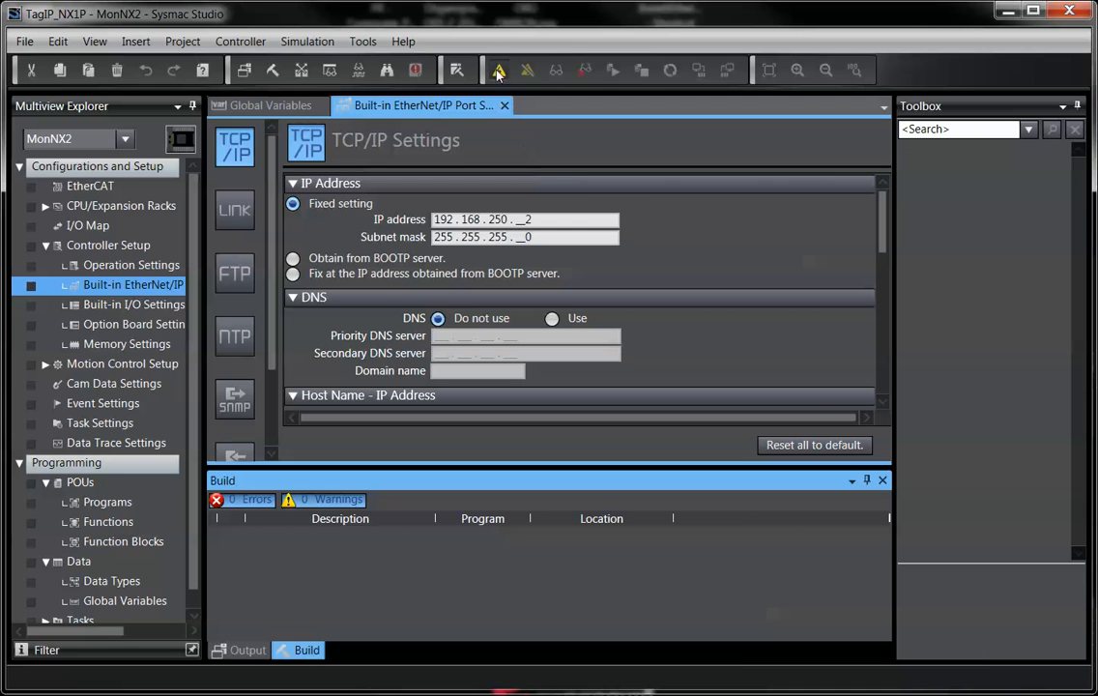
- Transfer the MonNX2 project to the controller online, excluding the program source, and return offline
click(698, 72)
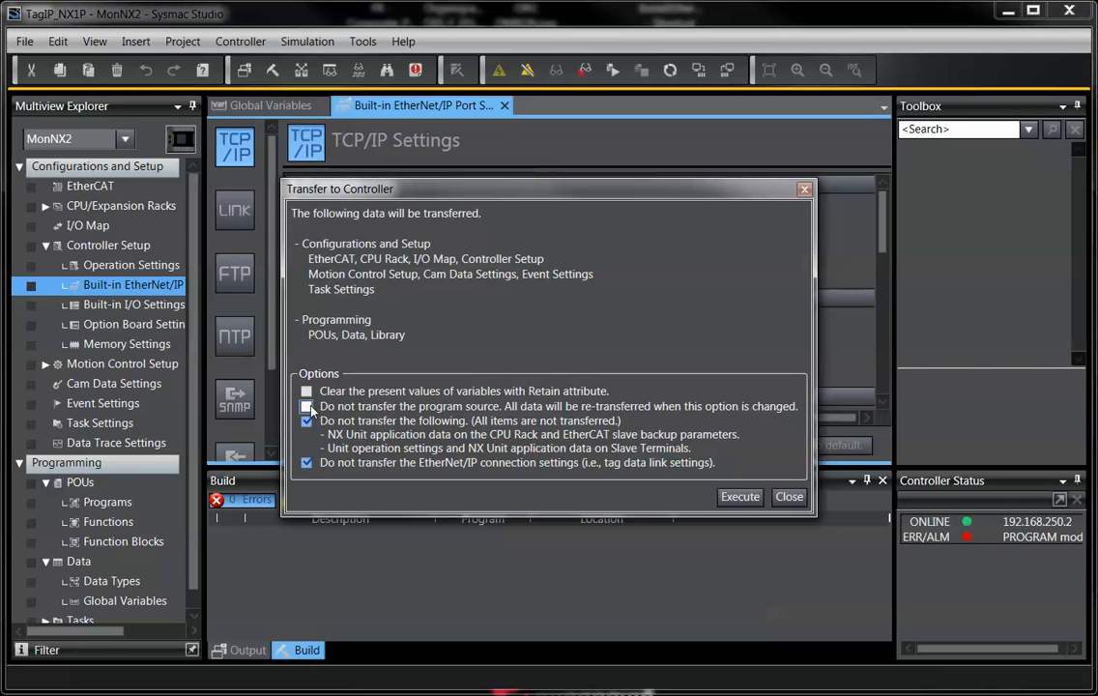
click(744, 496)
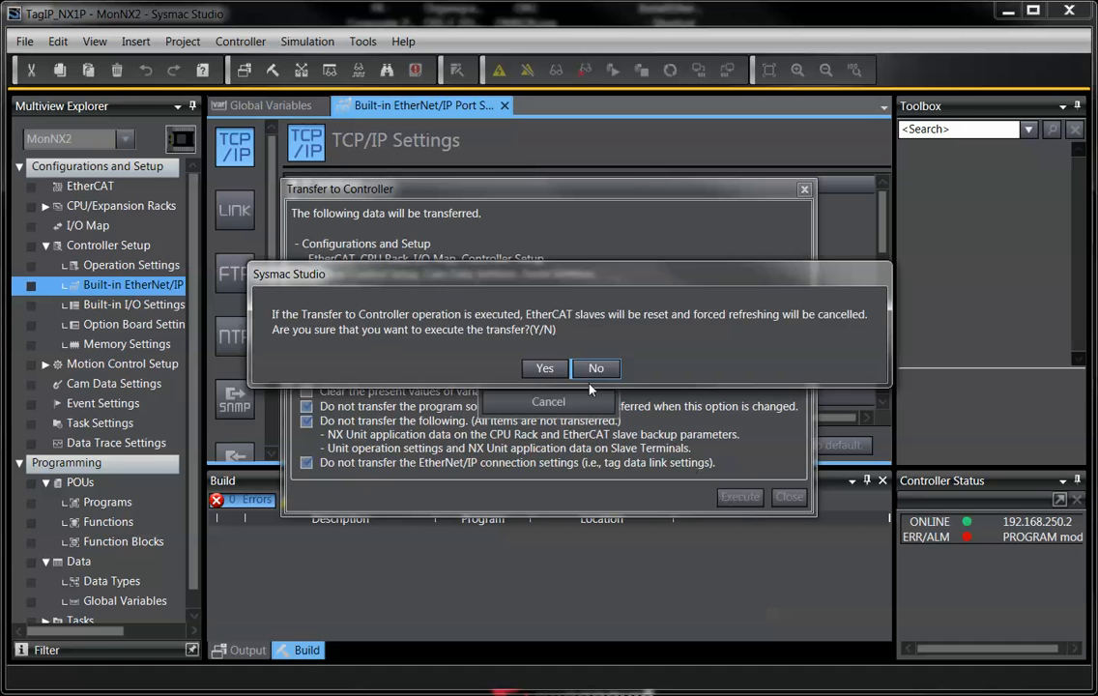
click(558, 368)
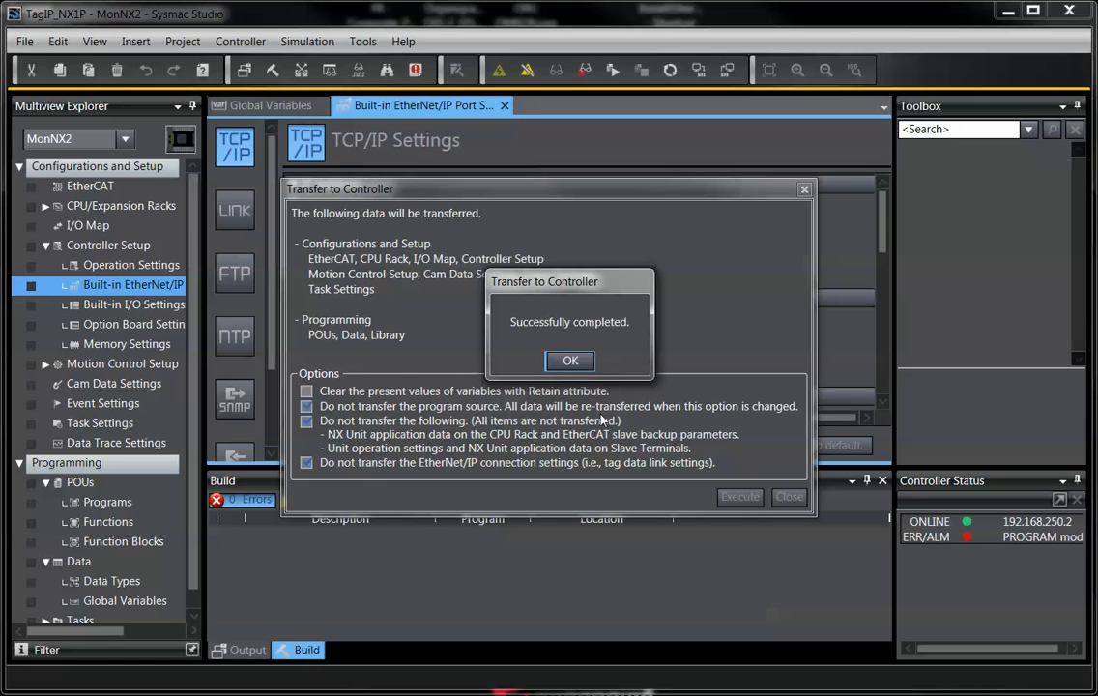
click(564, 356)
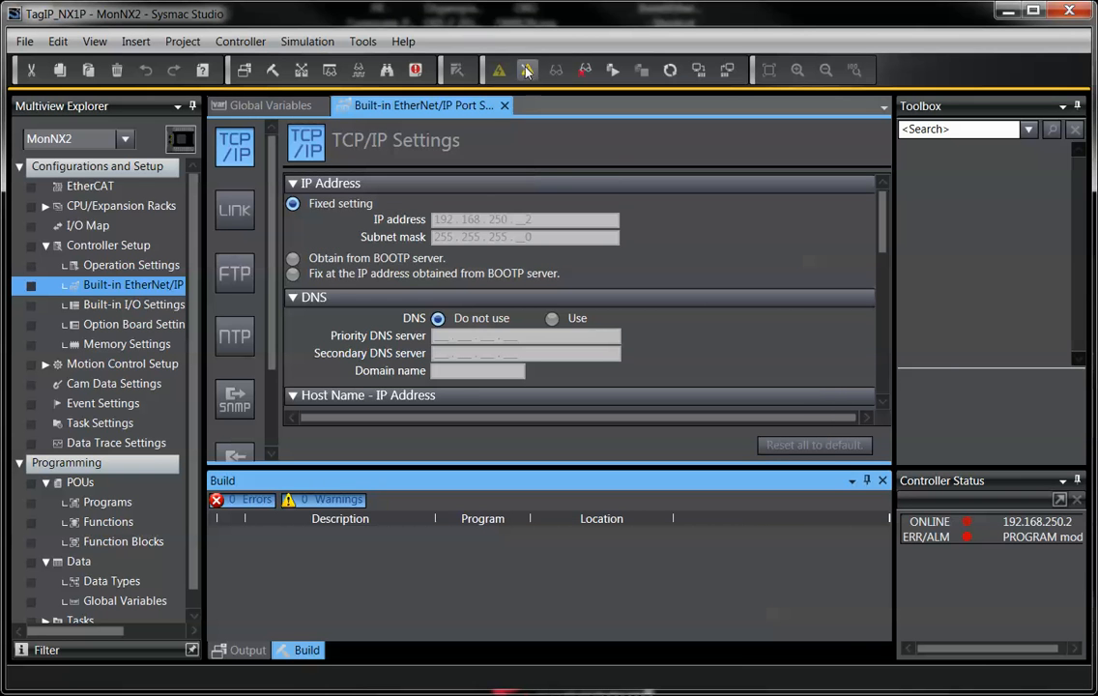
- Open the EtherNet/IP connection settings of MonNX2's built-in port at 192.168.250.2 and display its output tag sets
click(364, 41)
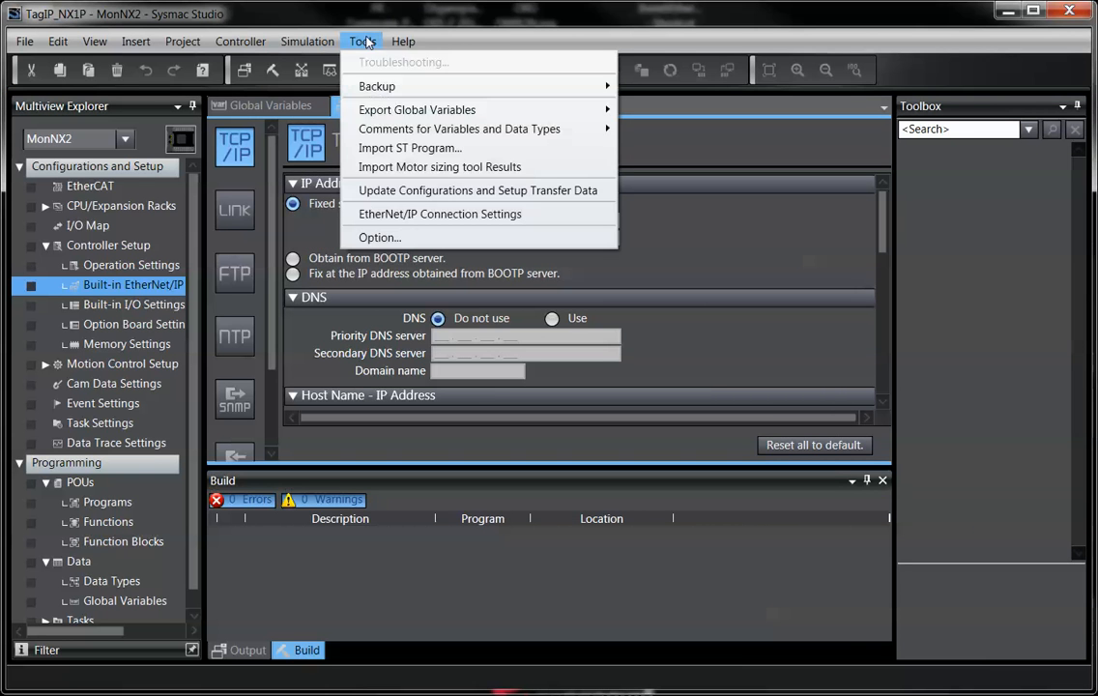
click(436, 214)
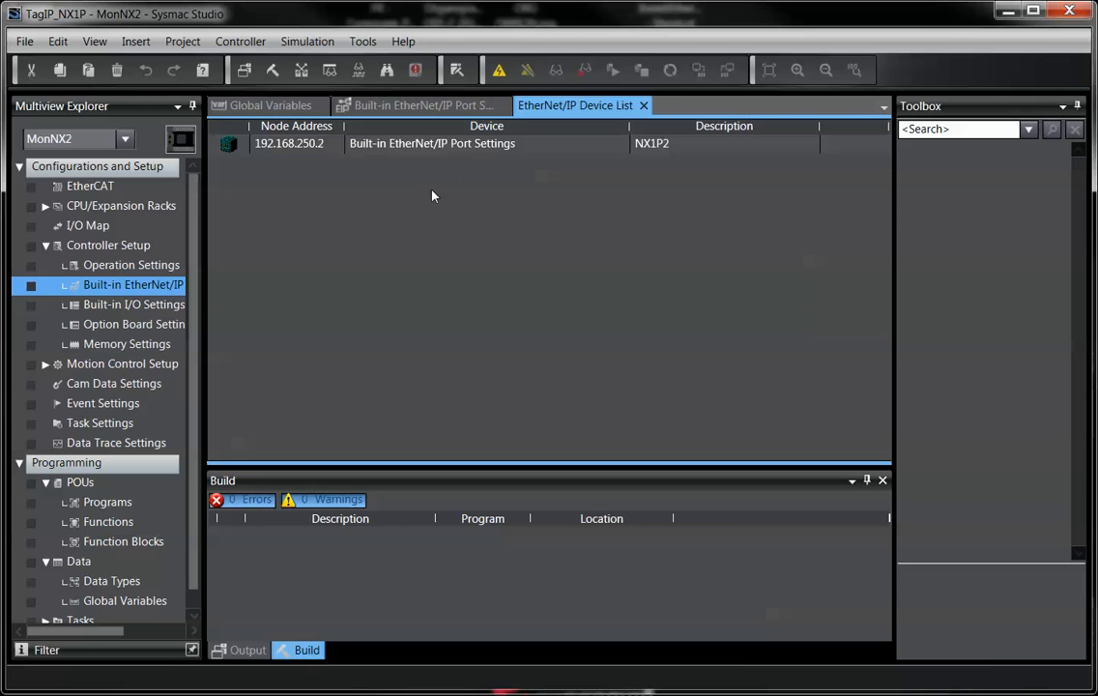
double_click(406, 143)
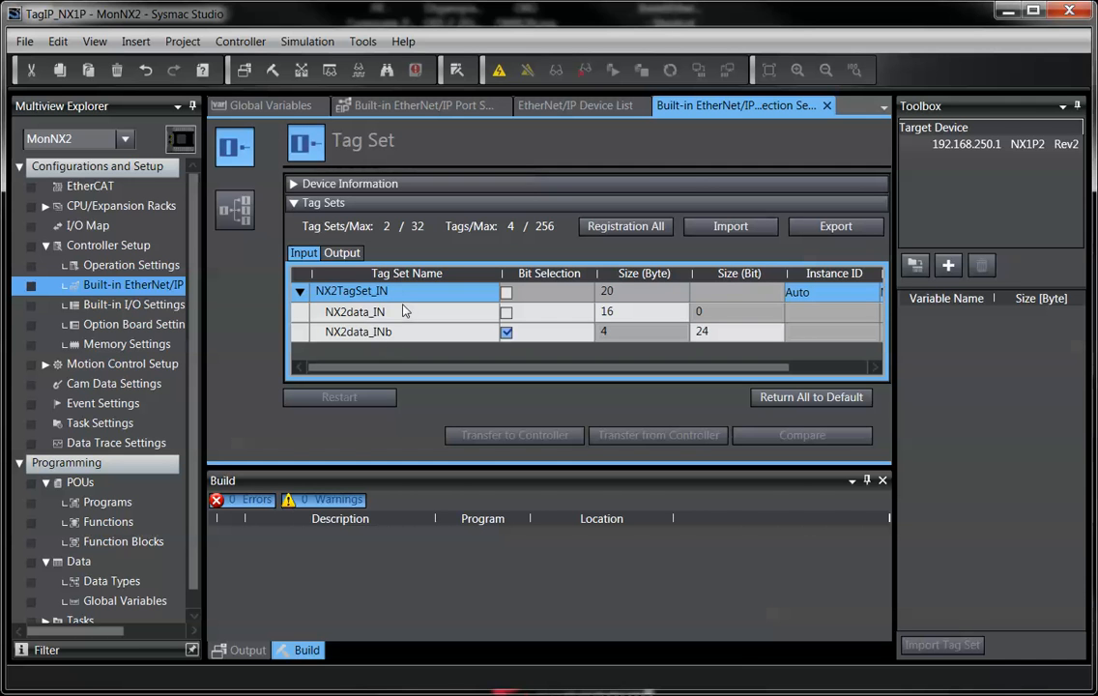
click(341, 252)
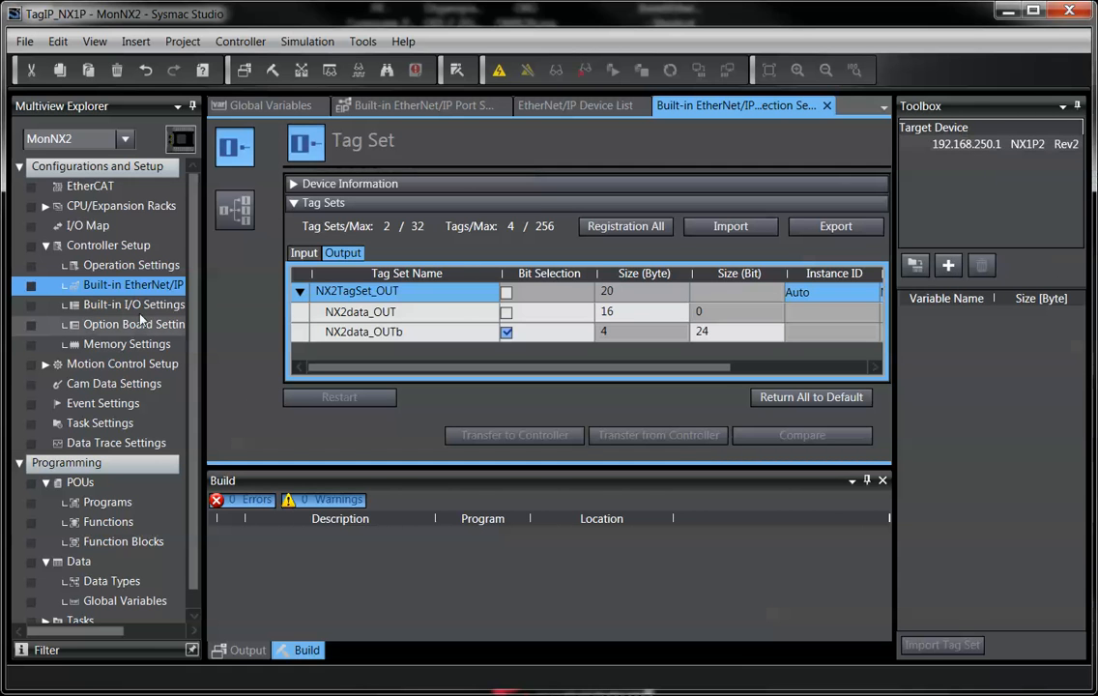
- Add a connection to MonNX2 with 192.168.250.1 NX1P2 Rev 2 as its target device
click(235, 214)
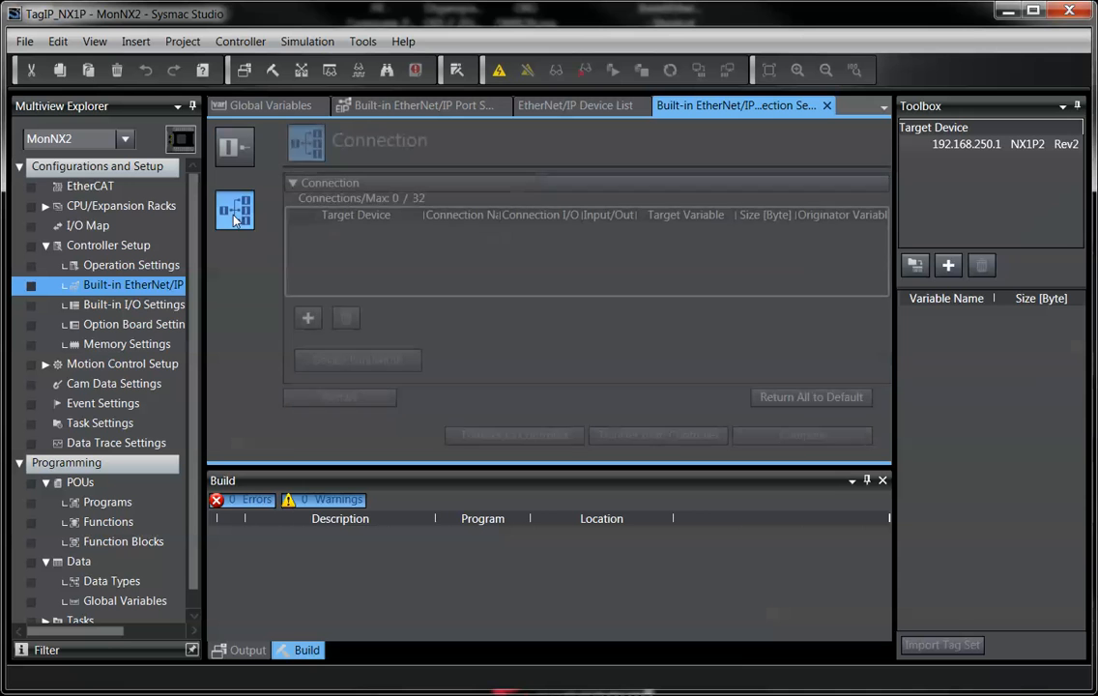
click(307, 319)
click(353, 232)
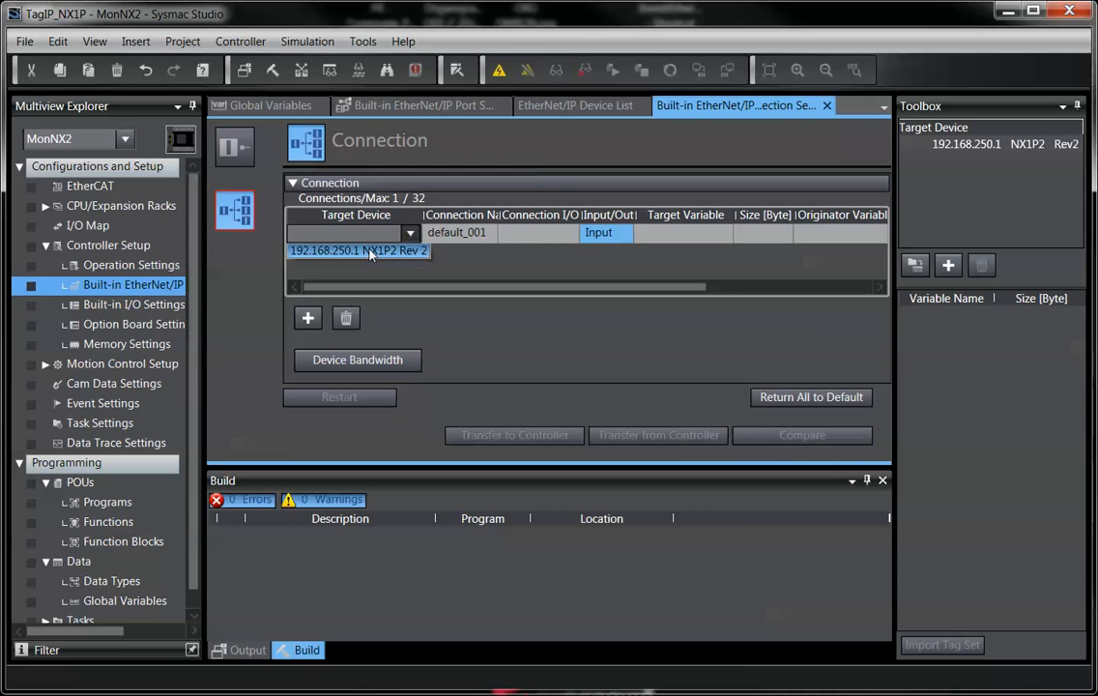
click(370, 251)
- Select NX2TagSet_IN as the originator variable of MonNX2's new connection
click(863, 235)
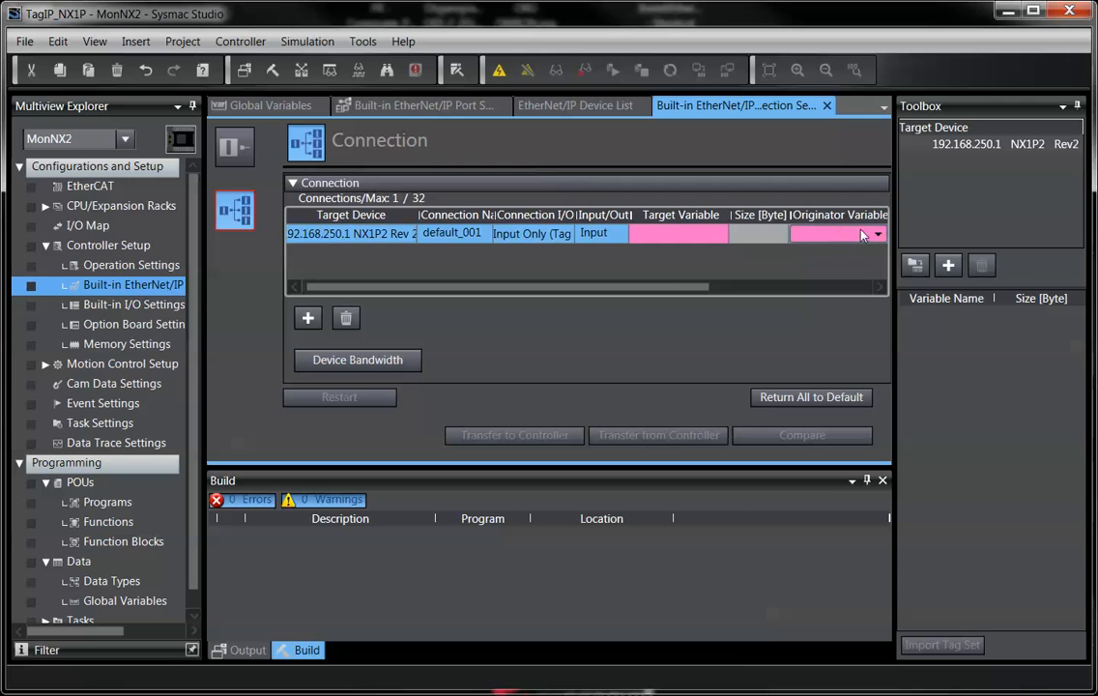
click(879, 236)
click(843, 253)
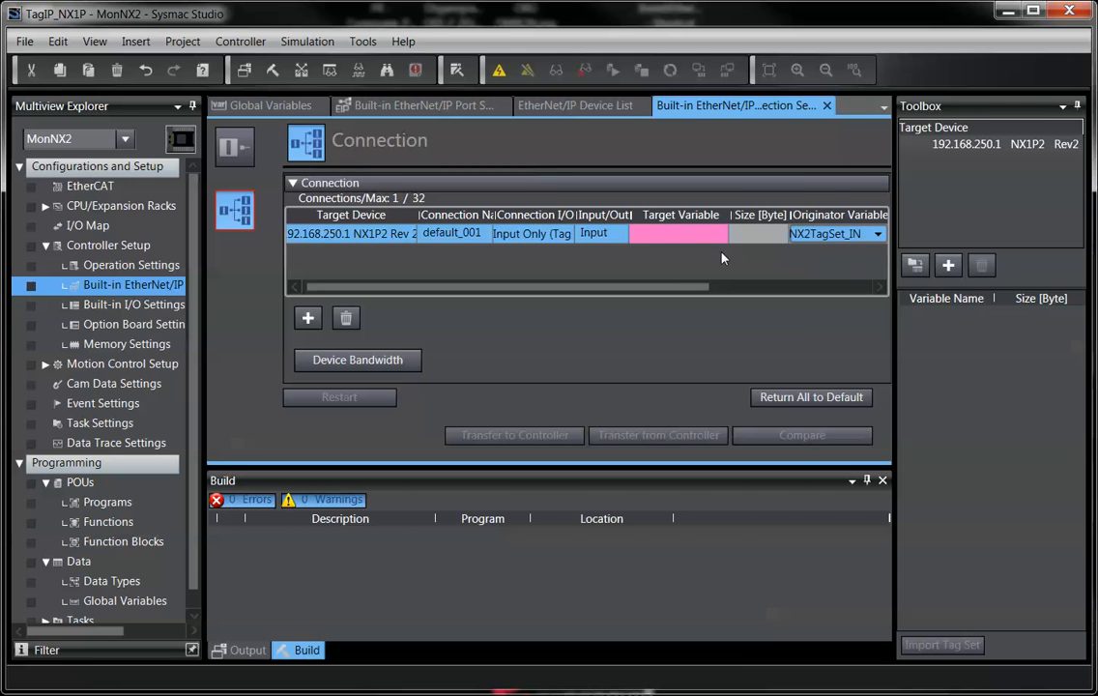
- Set NX1TagSet_OUT as the target variable of MonNX2's connection to 192.168.250.1
click(644, 236)
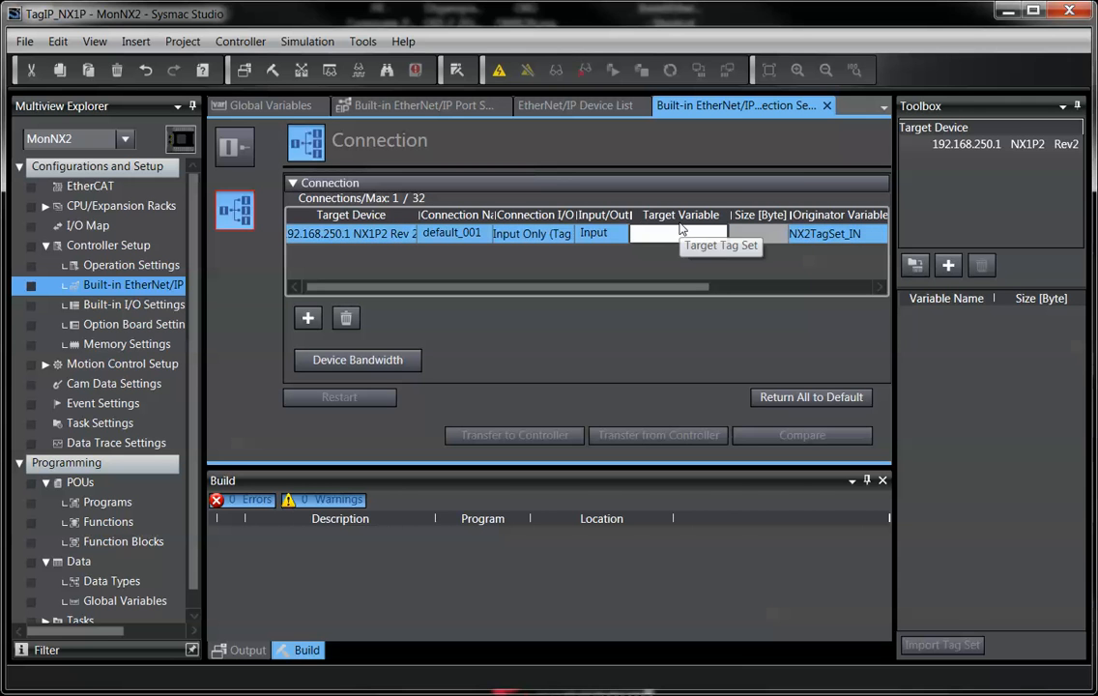
text(N)
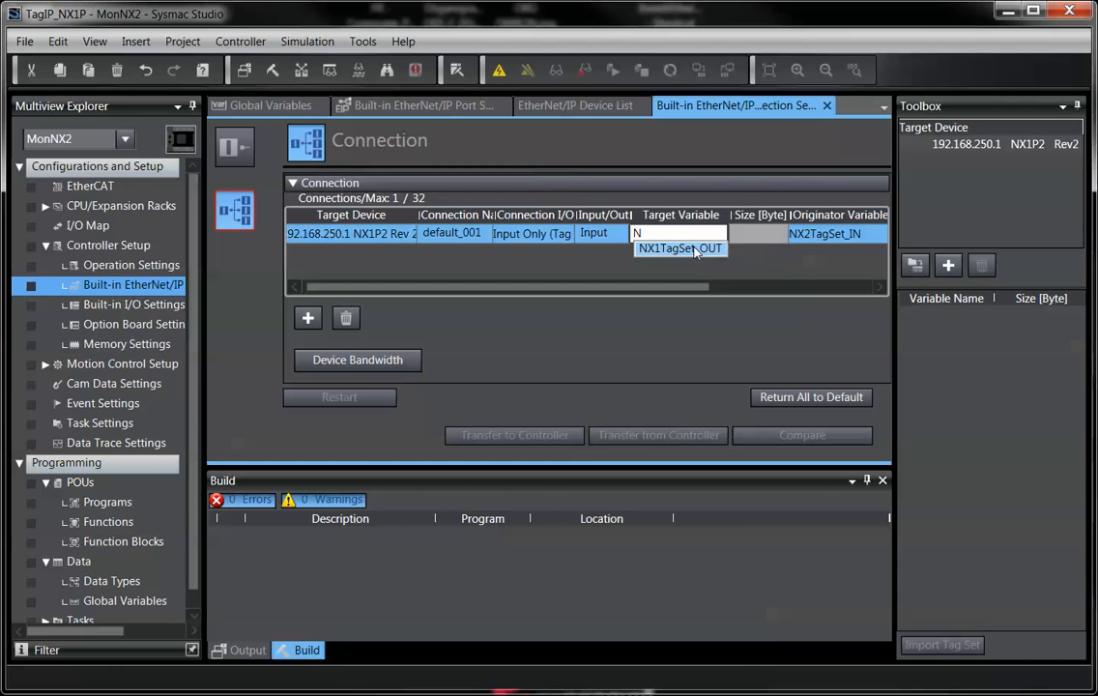
click(682, 249)
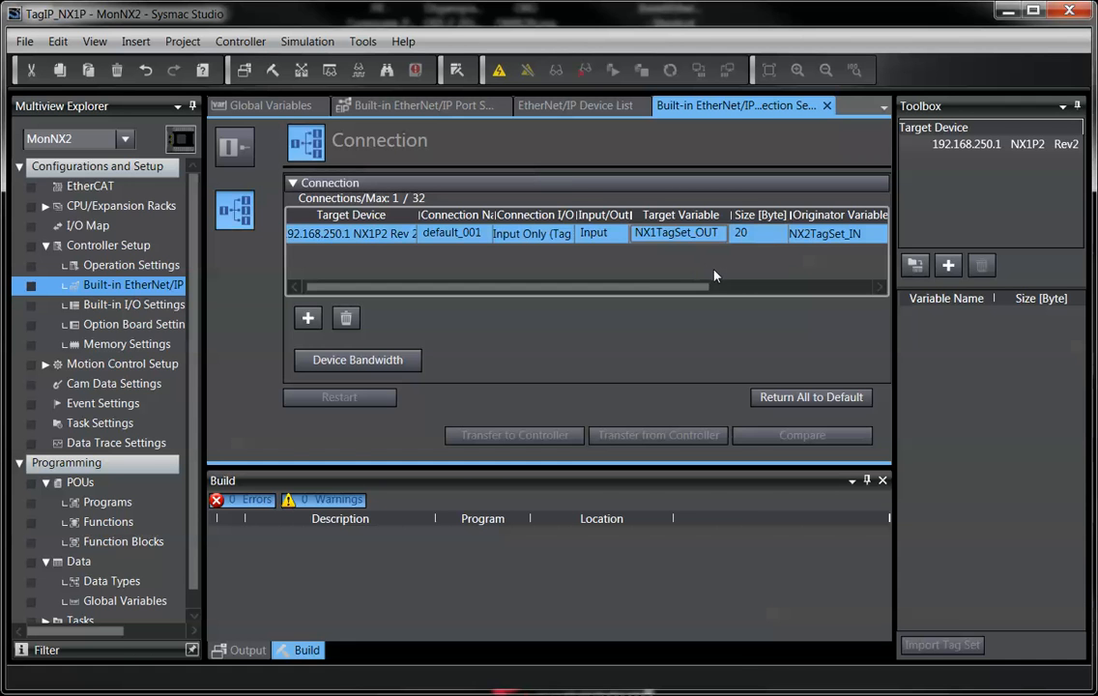
- Go online with MonNX2 and transfer its EtherNet/IP connection settings to the controller
click(499, 71)
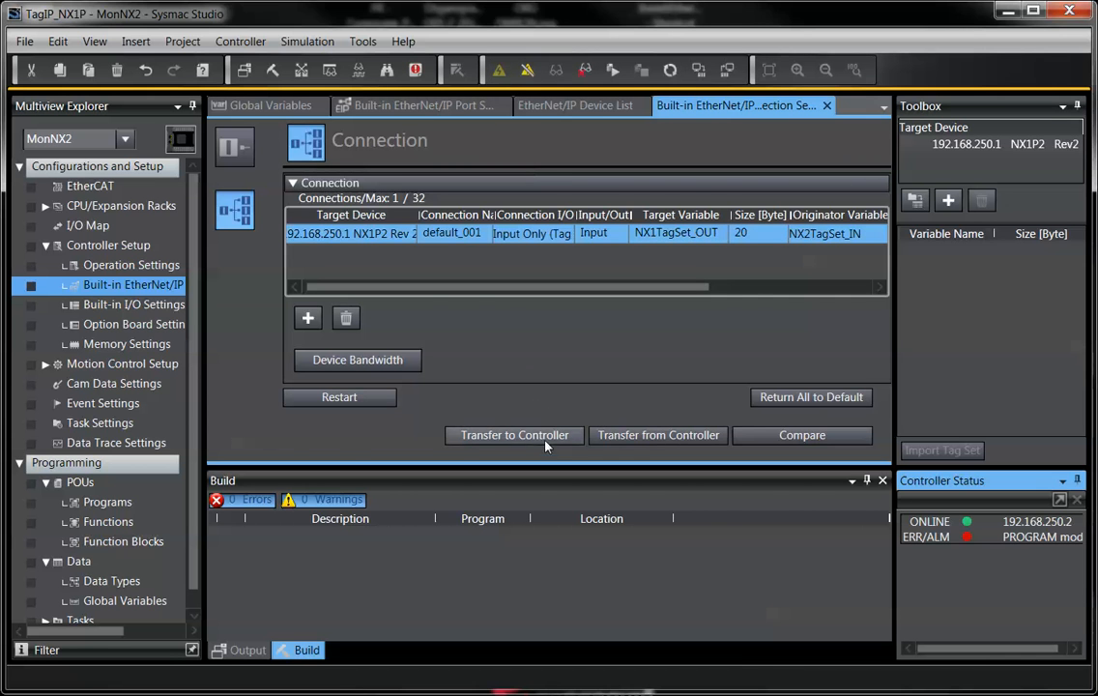
click(523, 438)
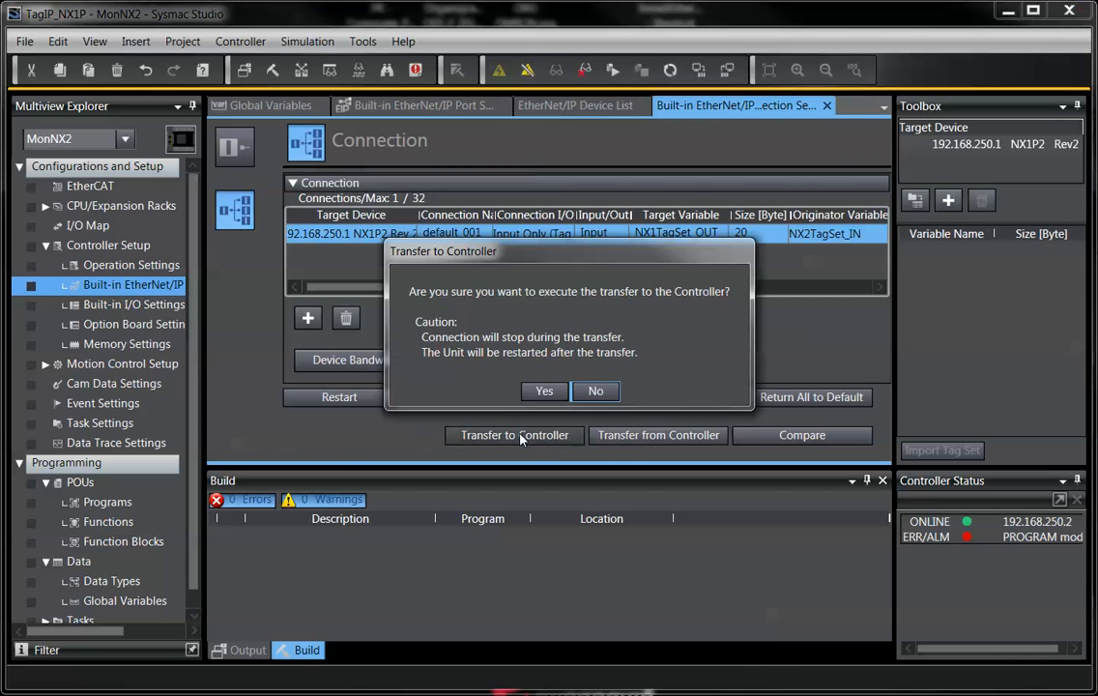
click(546, 391)
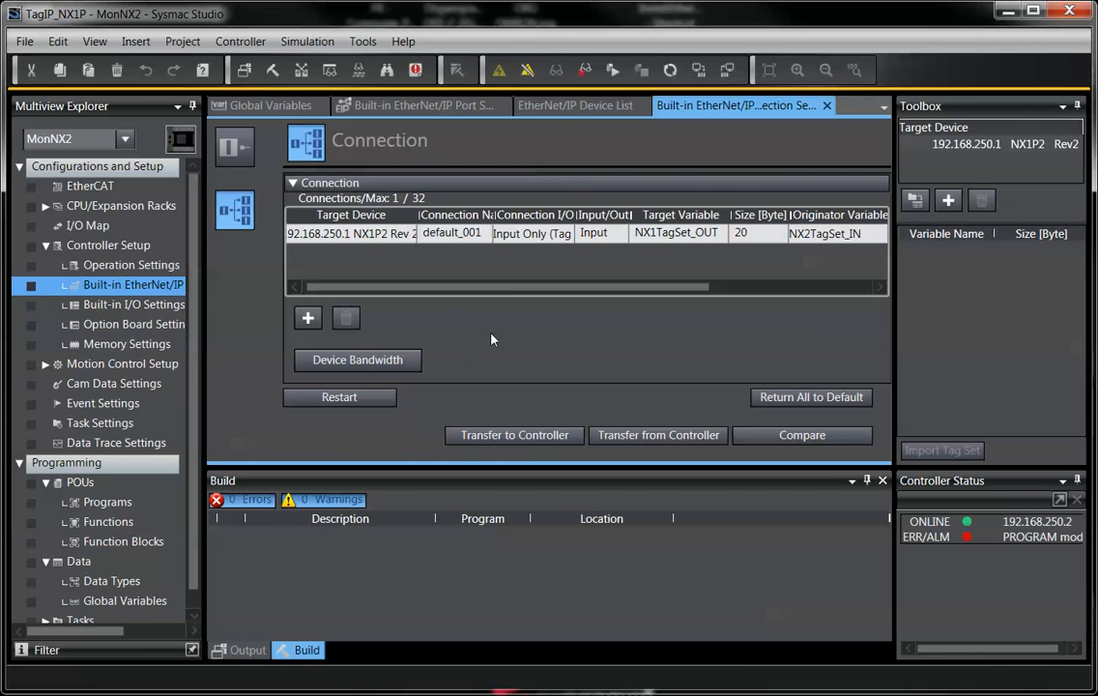
- Monitor MonNX2's built-in EtherNet/IP port at 192.168.250.2 and check the communication status and the tag status
click(539, 109)
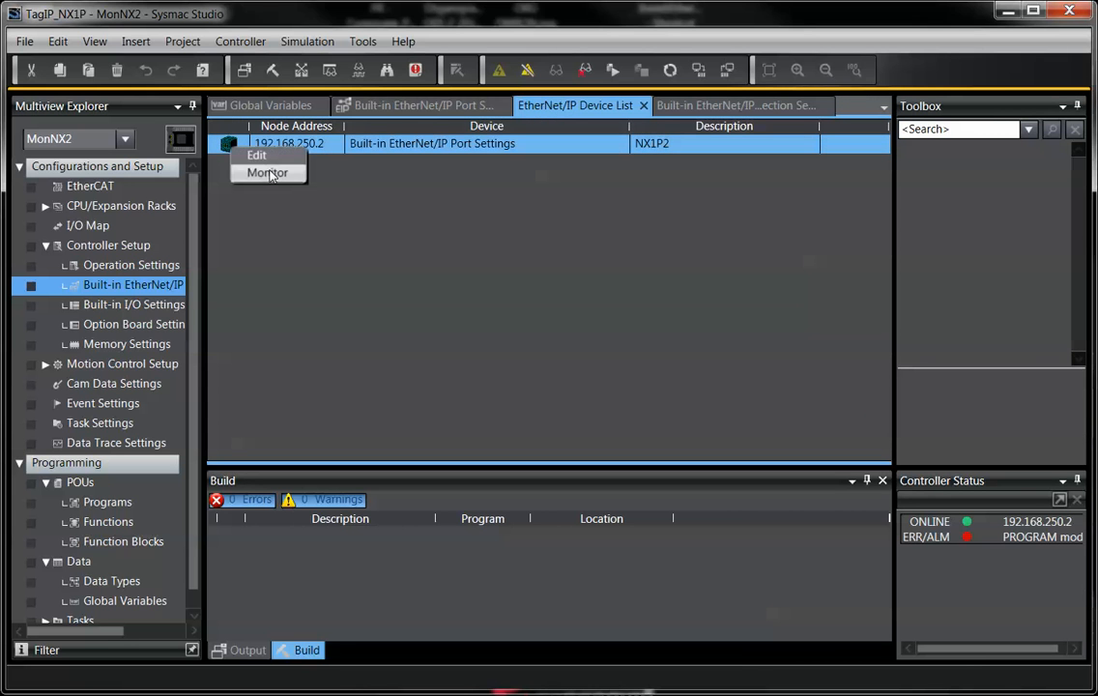
click(268, 173)
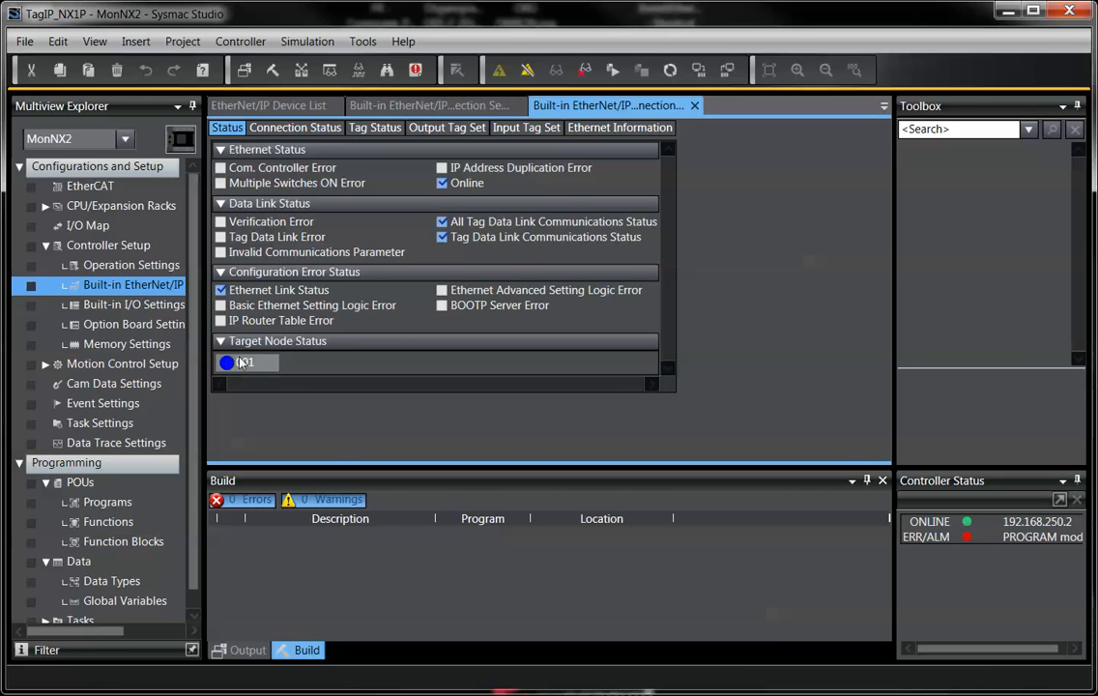
click(379, 128)
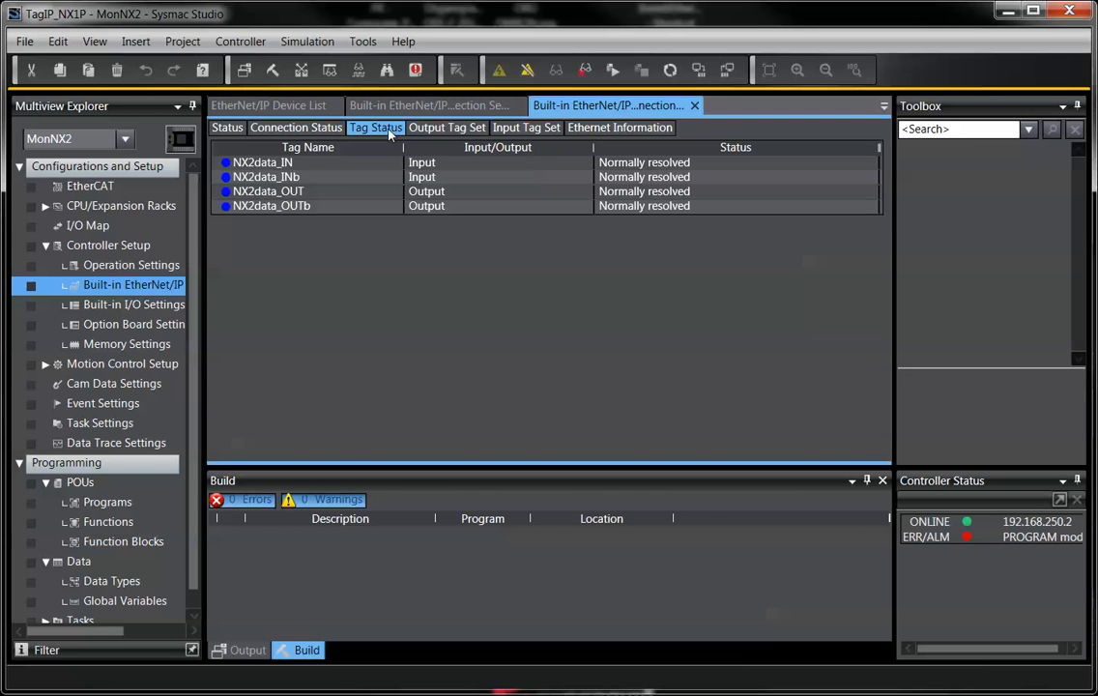
- Examine the details of output tag set NX2TagSet_OUT and clear the port's Ethernet information statistics
click(448, 128)
click(241, 163)
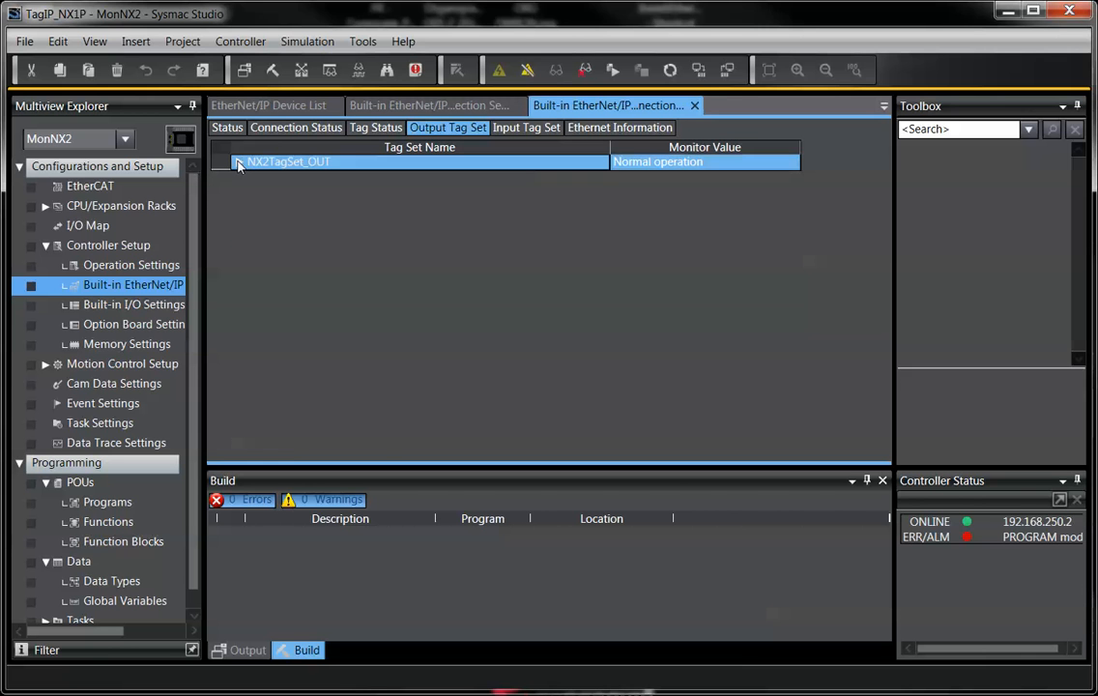
click(239, 161)
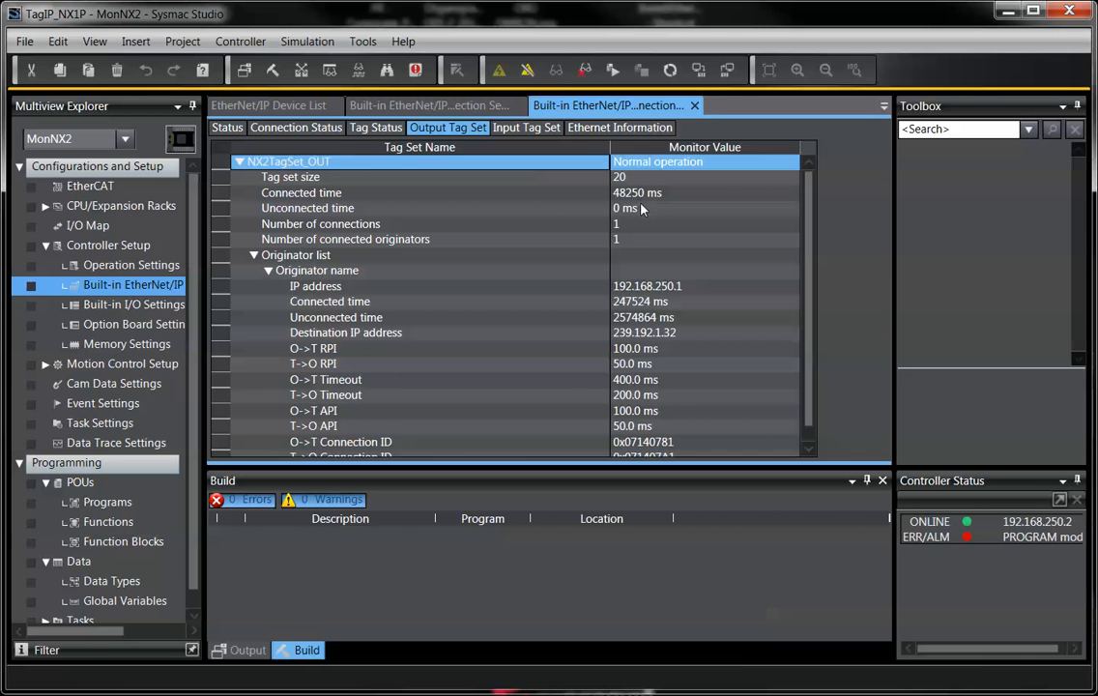
click(589, 128)
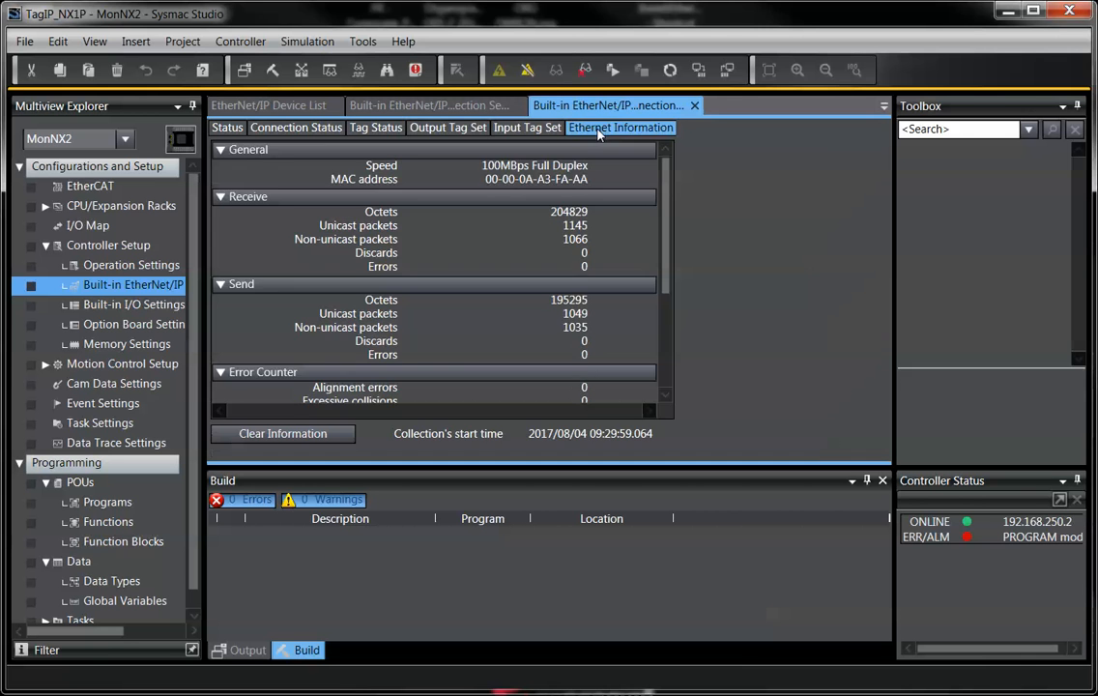
click(282, 433)
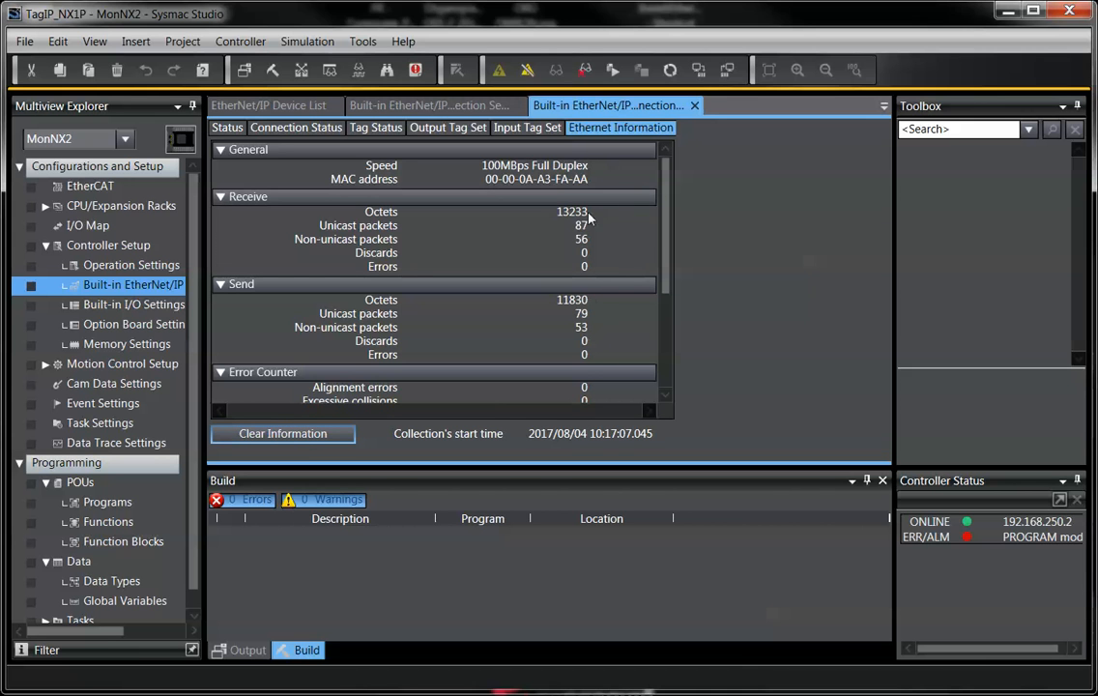
- Switch to MonNX1 and monitor its built-in EtherNet/IP port at 192.168.250.1 online
click(125, 139)
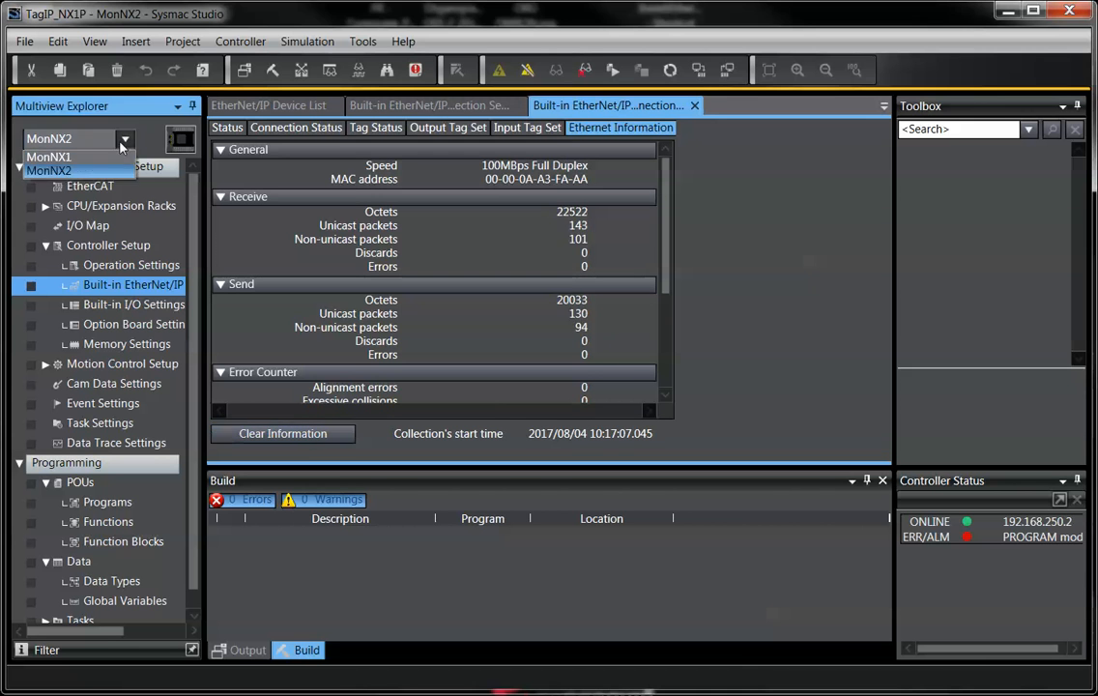
click(92, 160)
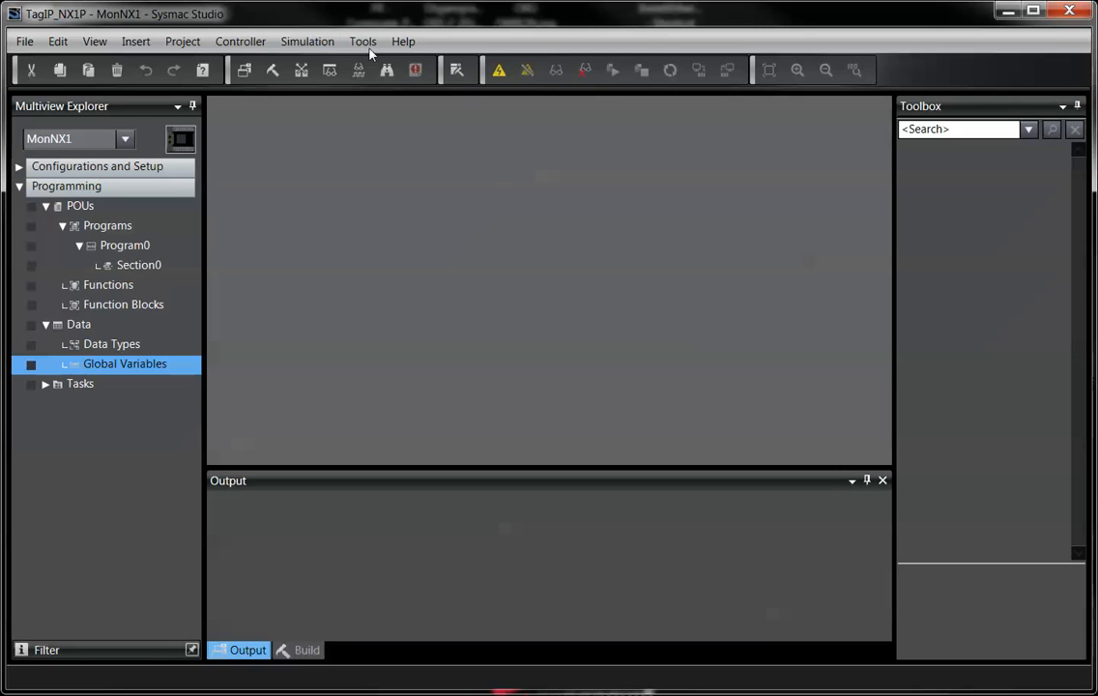
click(363, 41)
click(419, 215)
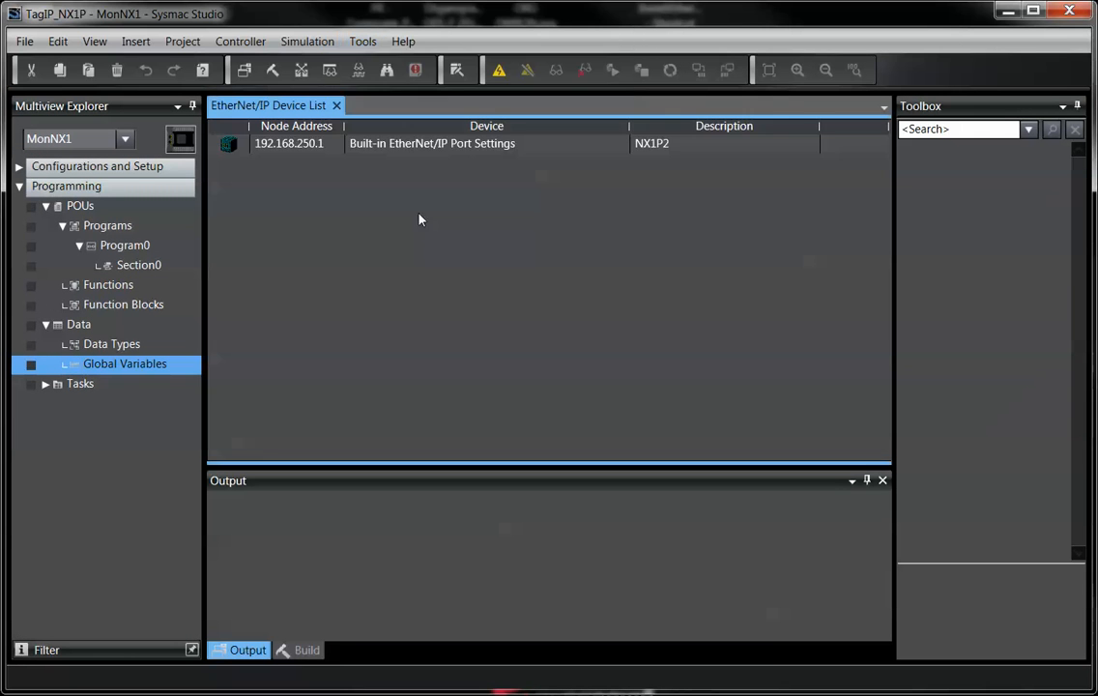
click(244, 145)
right_click(244, 143)
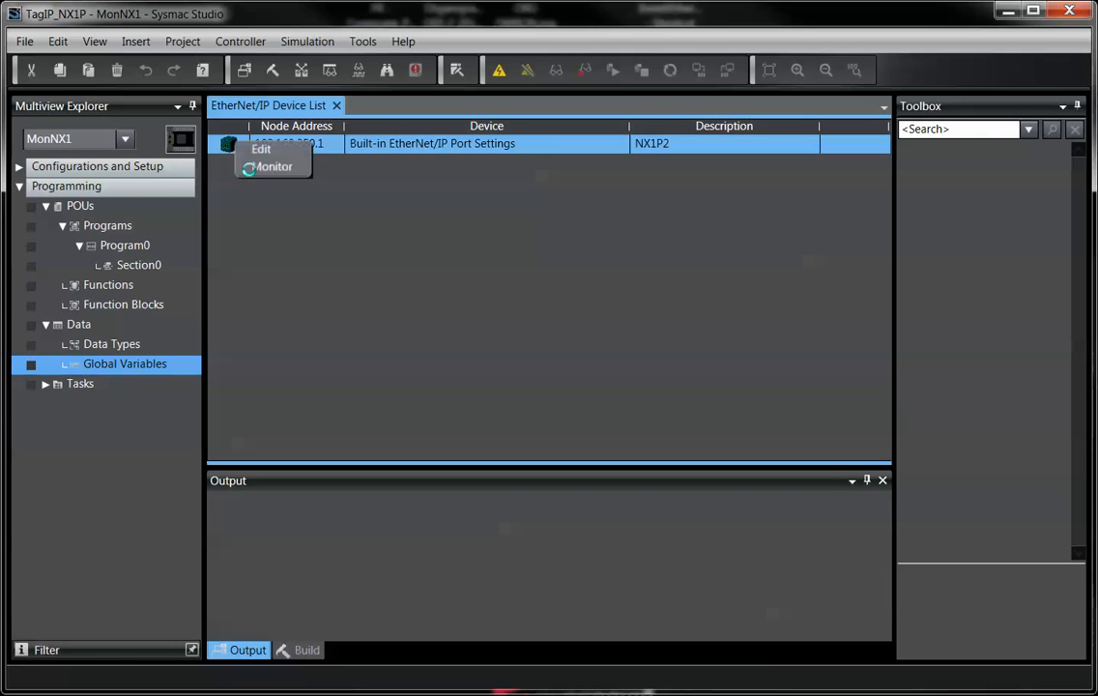
click(248, 168)
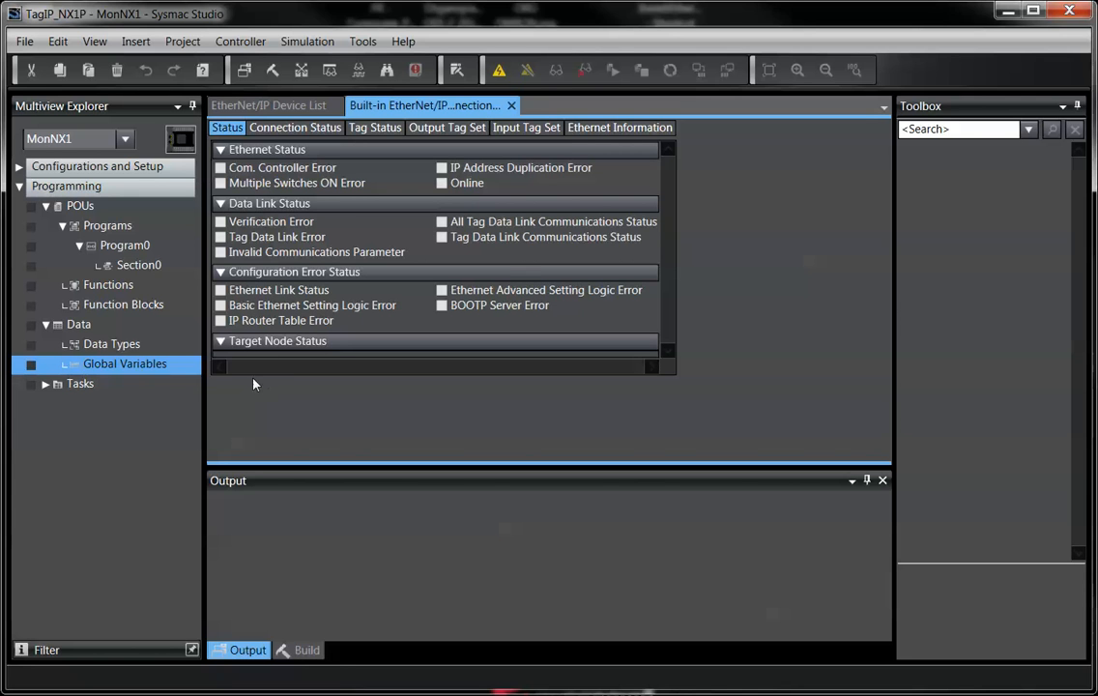
click(498, 71)
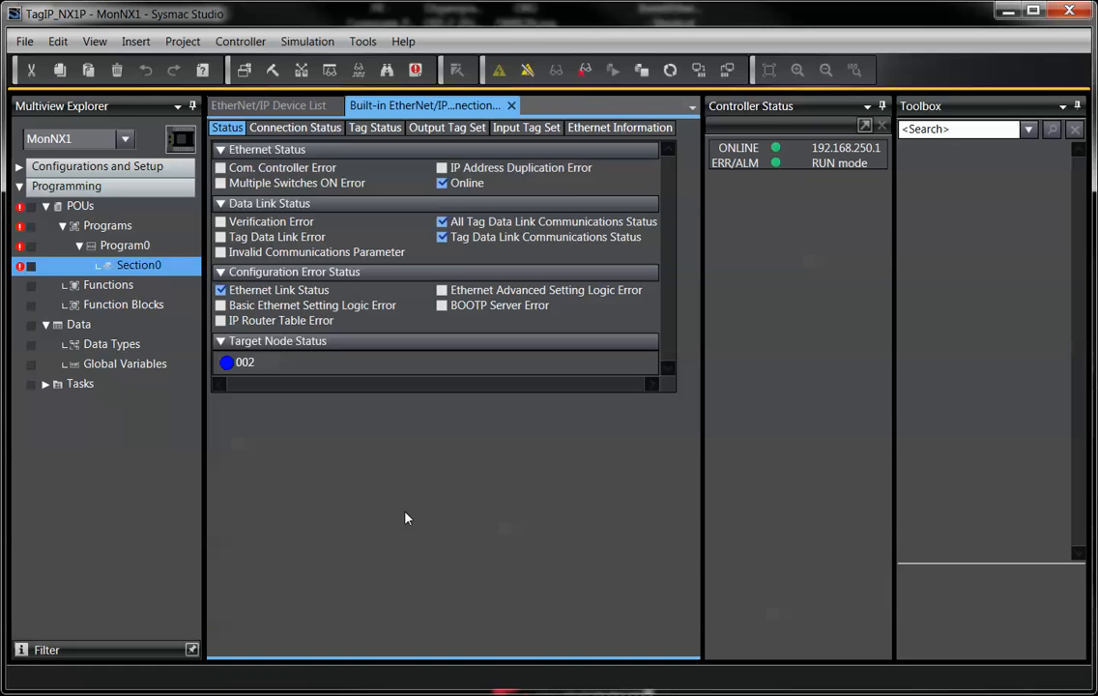
- In MonNX1's Watch1 table, set NX1data_OUT[0] to FE and NX1data_OUTb[0] to TRUE
click(94, 41)
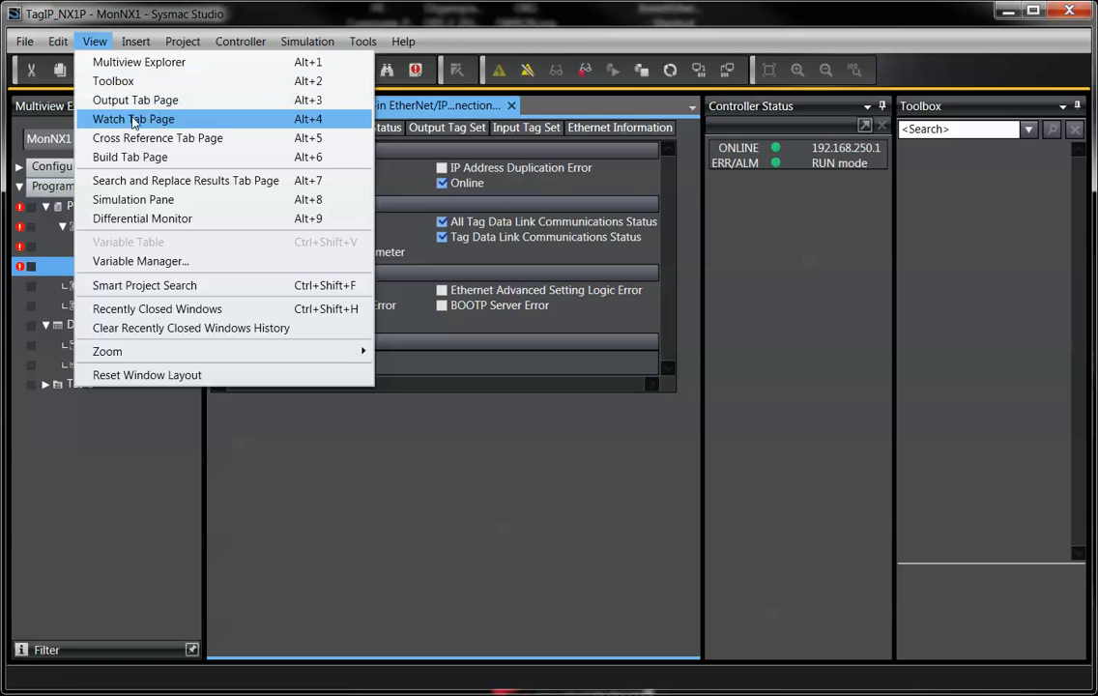
click(133, 119)
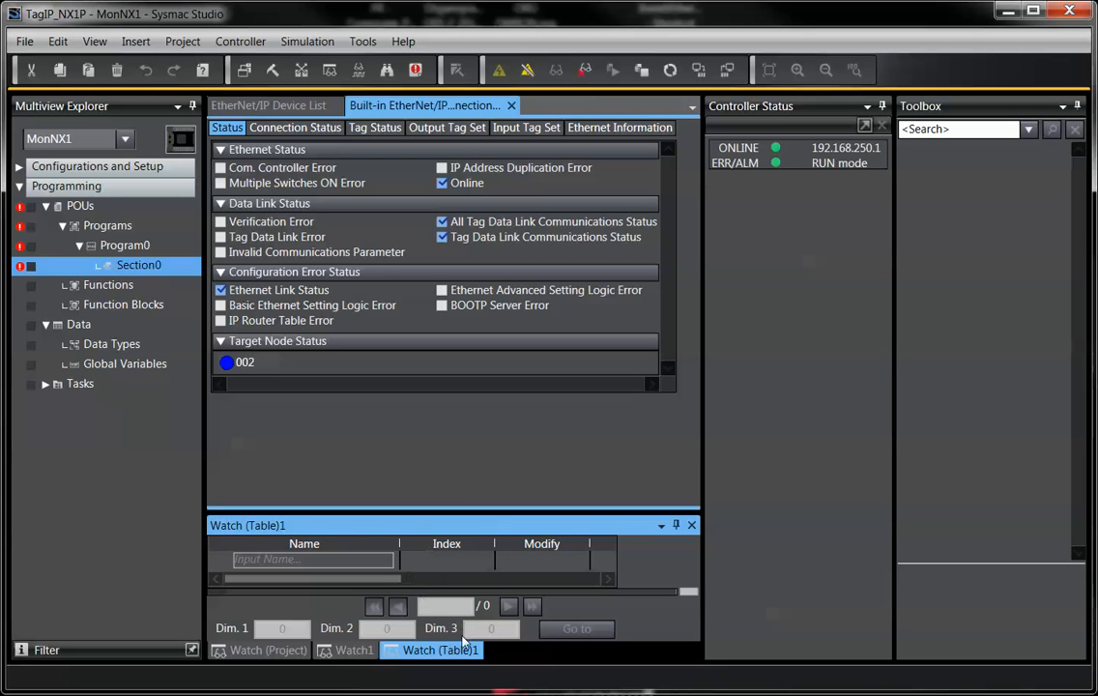
click(346, 650)
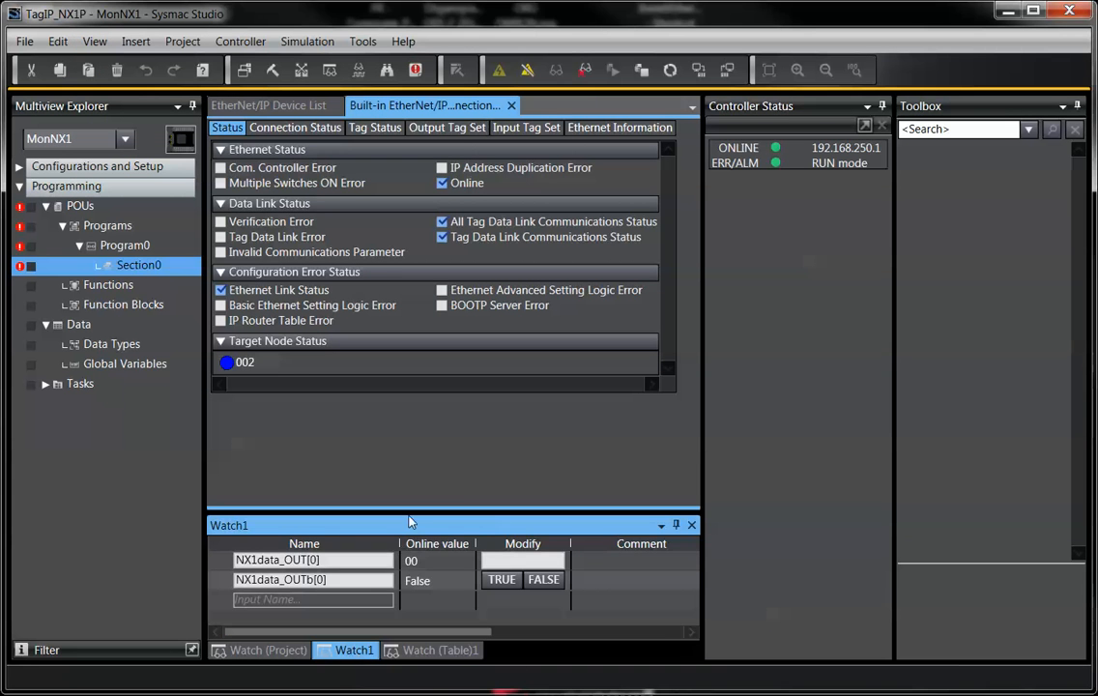
drag(407, 504, 407, 491)
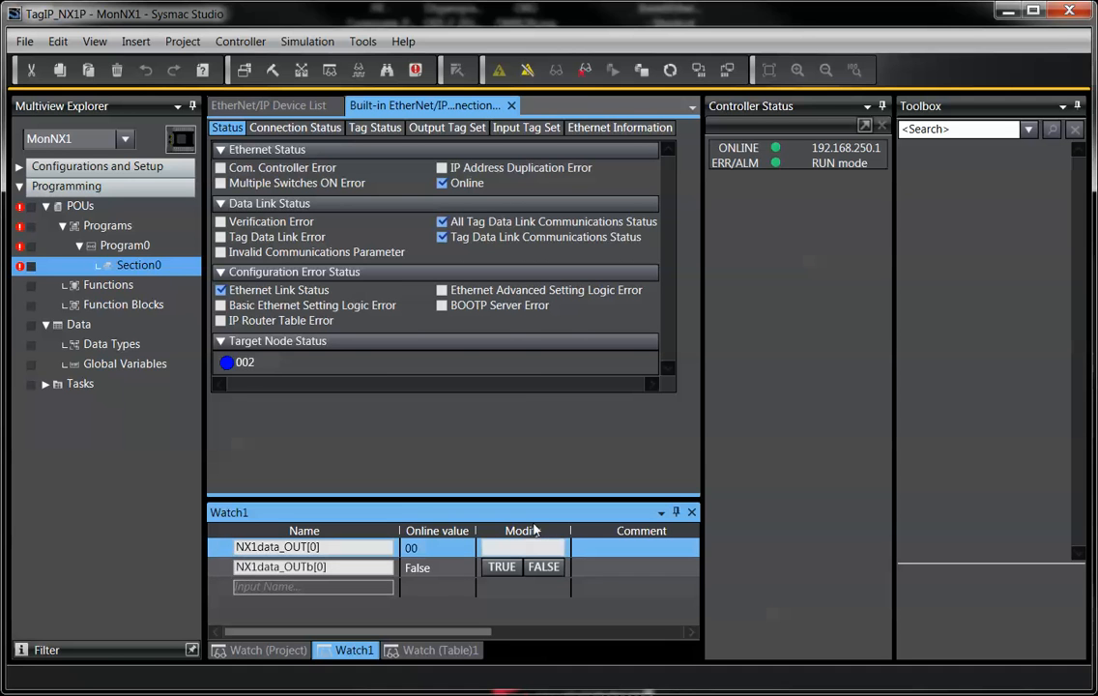
text(FE)
click(502, 566)
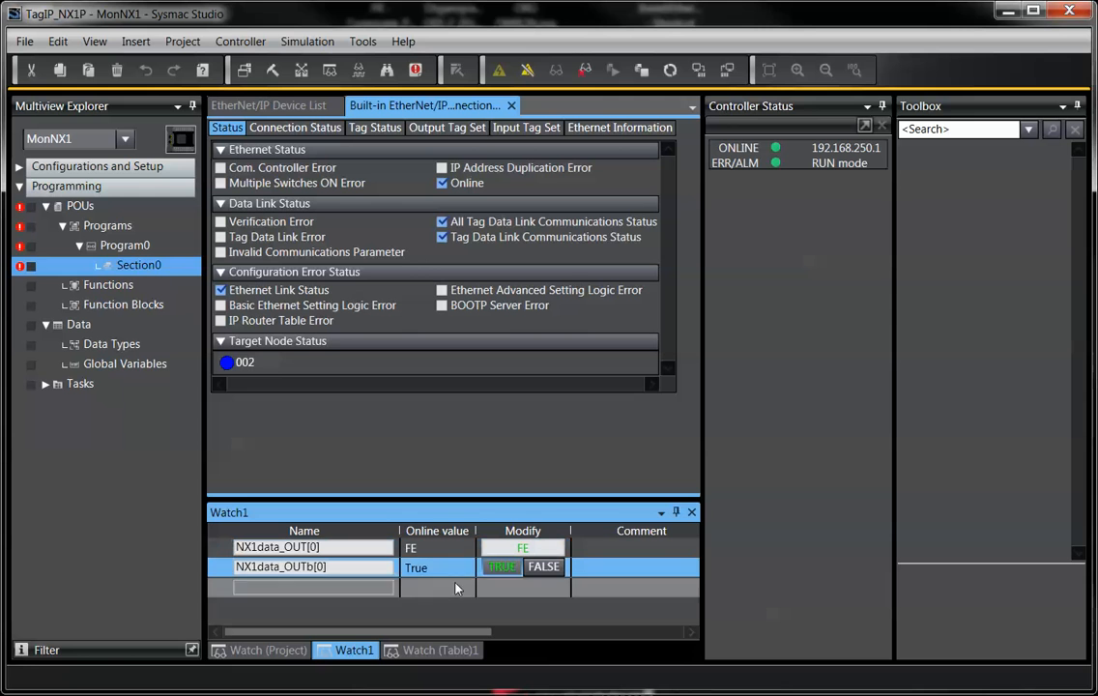
- Switch to MonNX2 and check the online values of NX2data_IN[0] and NX2data_INb[0] in its Watch1 table
click(124, 140)
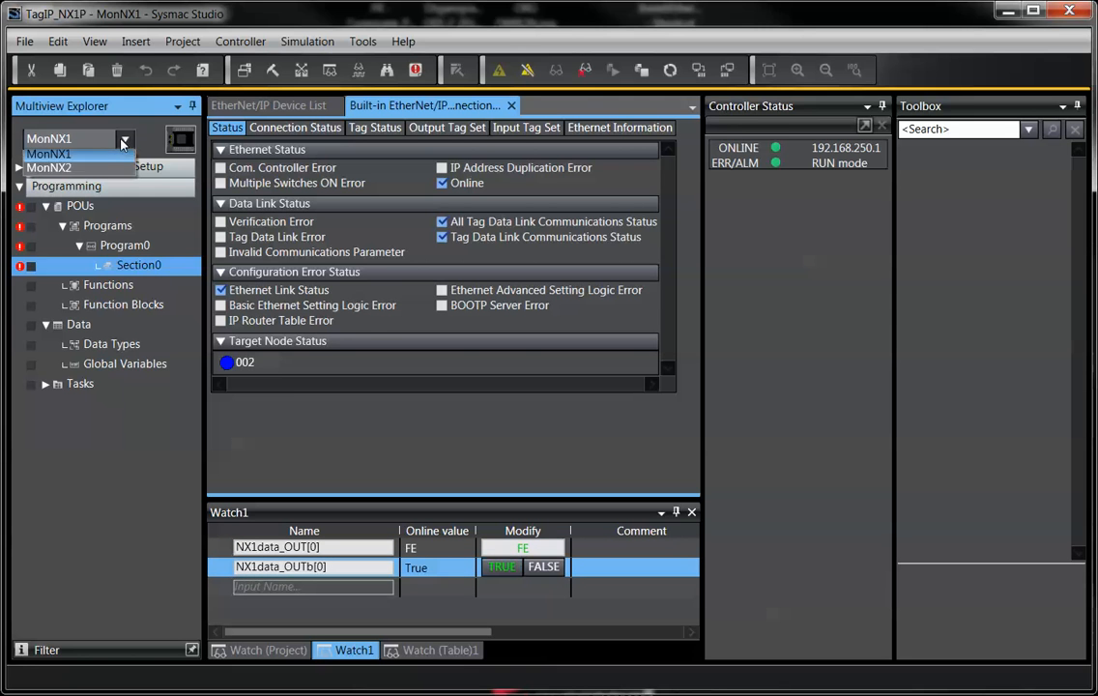
click(89, 174)
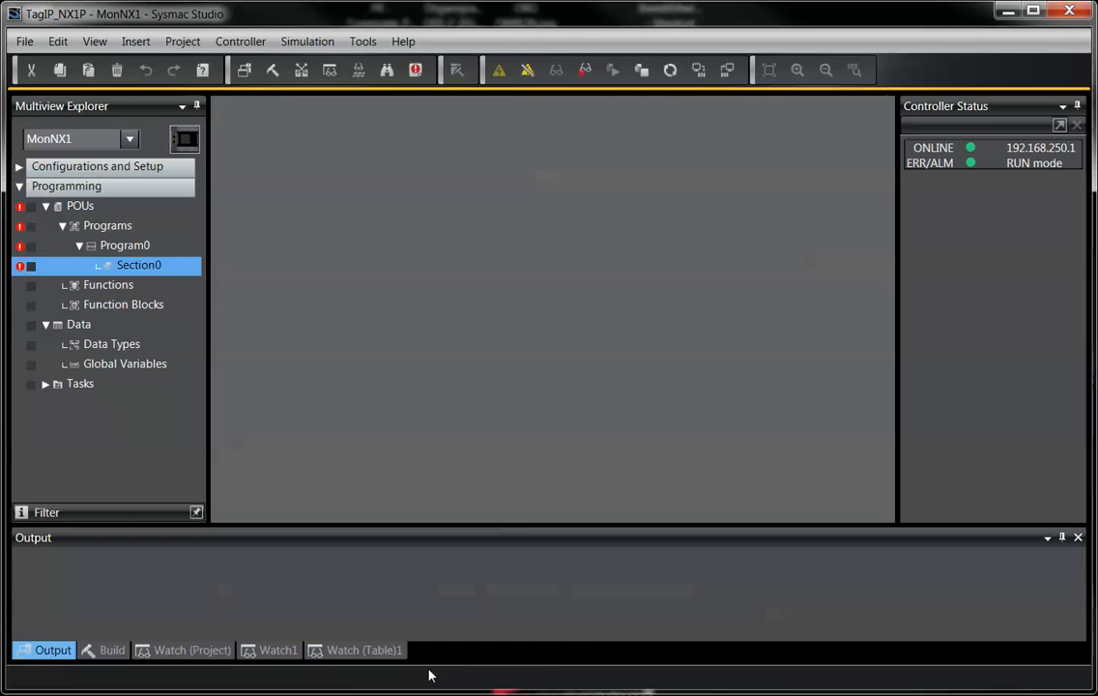
click(473, 650)
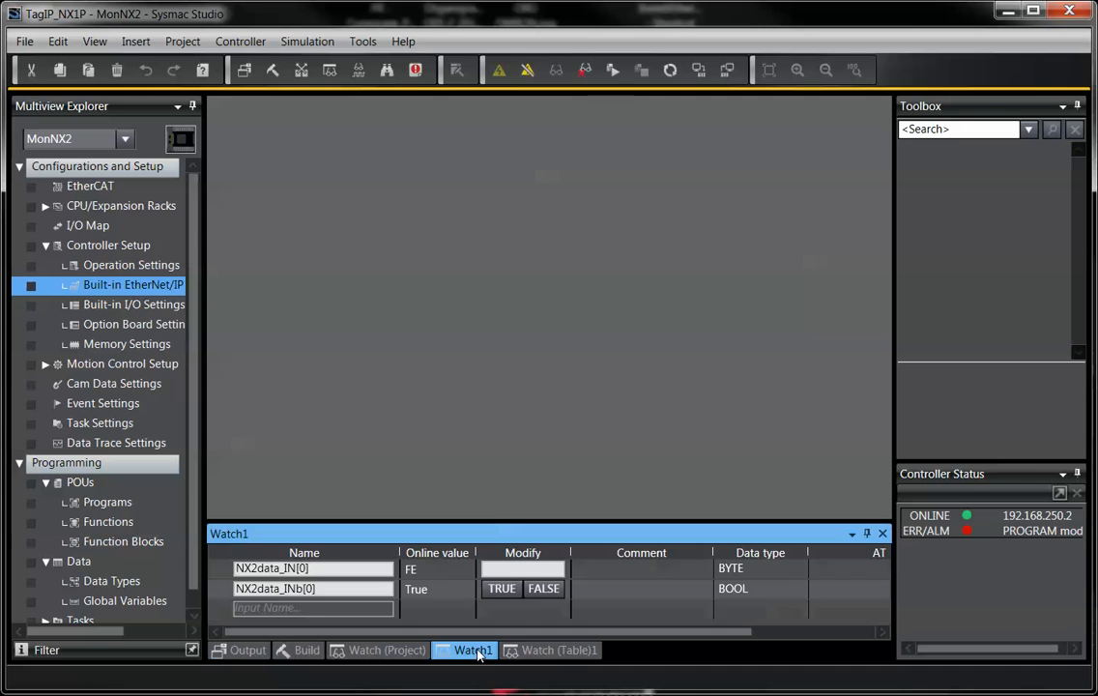